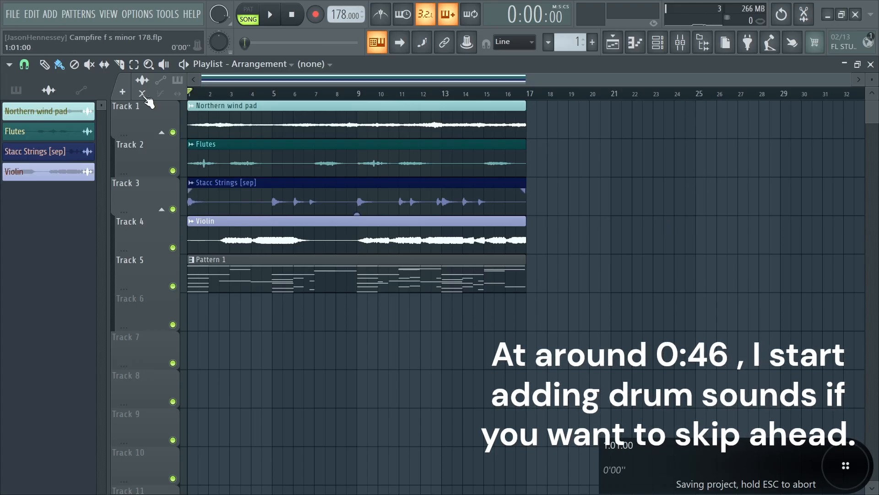
# Play the arrangement from the start and from near bar 16 to listen to the existing melody
pyautogui.press('space')
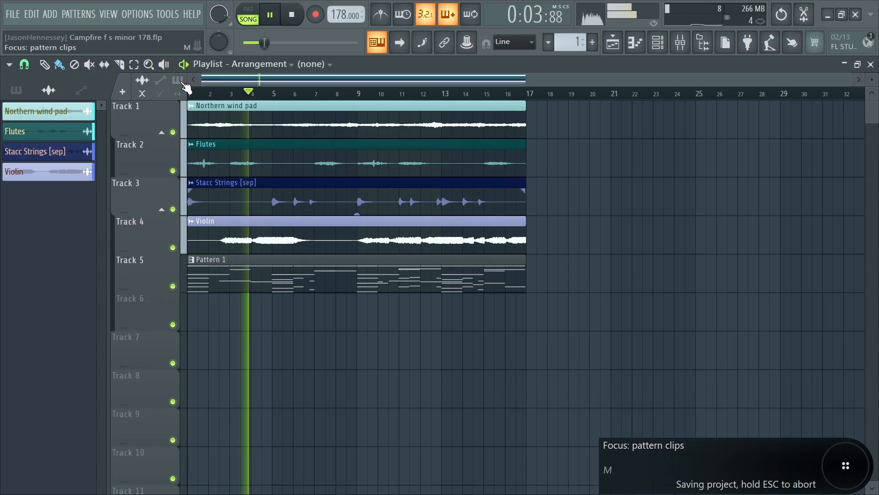
pyautogui.click(499, 94)
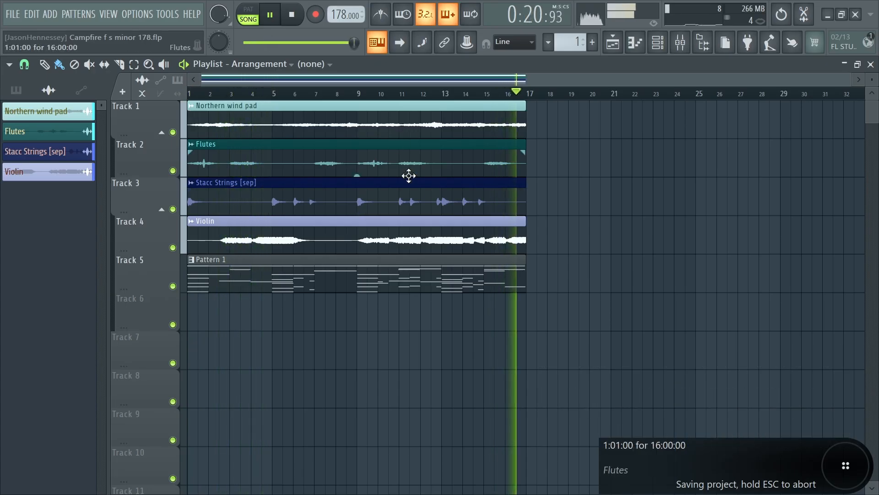
pyautogui.press('space')
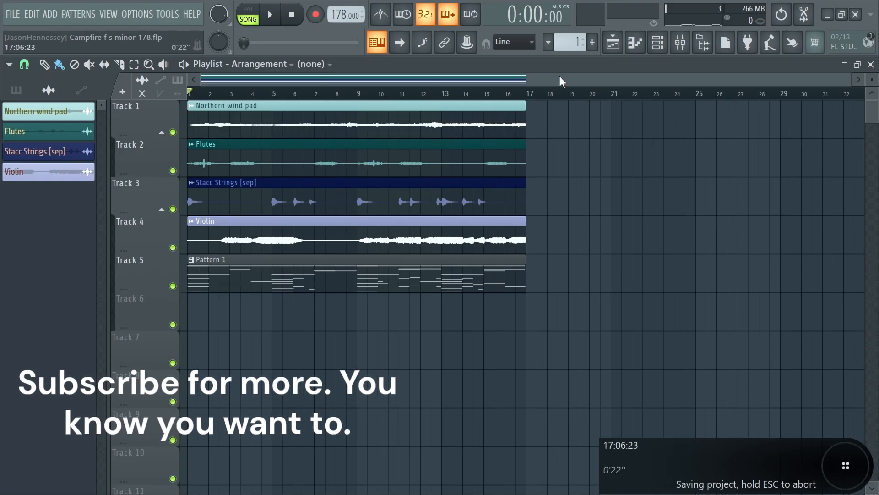
# Browse the kick sample folders and add KICK - 33 from Kicks bb and Kick (Tell Me U Luv Me) as channels
pyautogui.click(660, 45)
pyautogui.moveTo(102, 238)
pyautogui.click(68, 222)
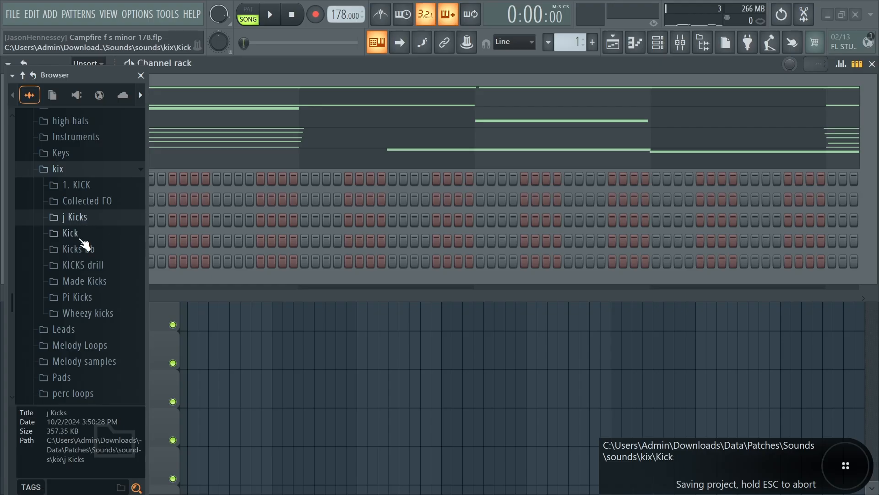
pyautogui.click(85, 249)
pyautogui.scroll(-15, 84, 255)
pyautogui.scroll(4, 87, 249)
pyautogui.click(87, 264)
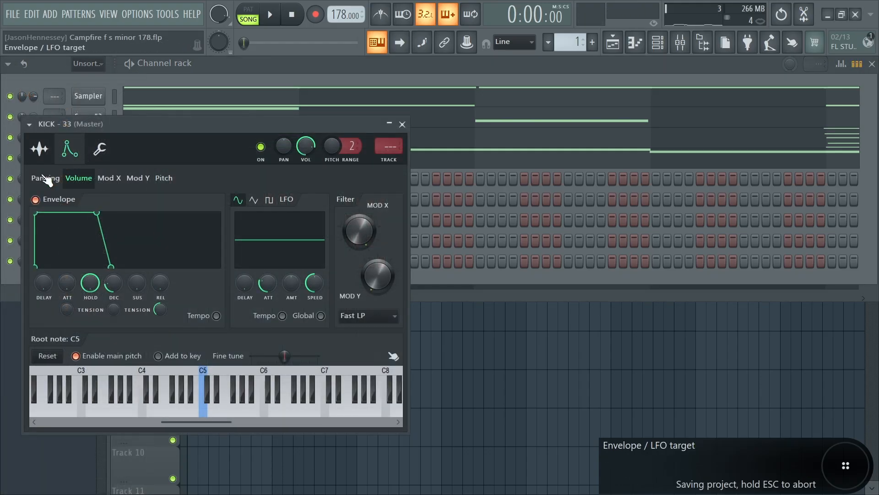
# Inspect the sample settings and waveforms of KICK - 33 and Kick (Tell Me U Luv Me)
pyautogui.click(39, 150)
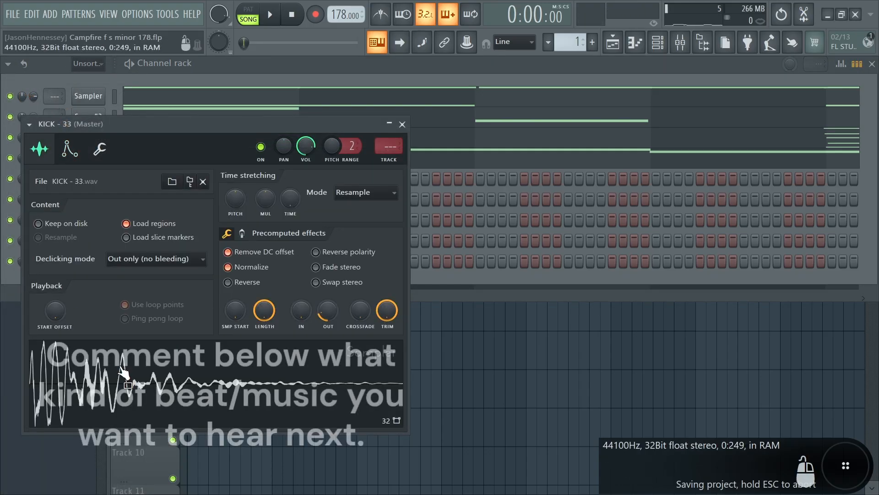
pyautogui.click(403, 125)
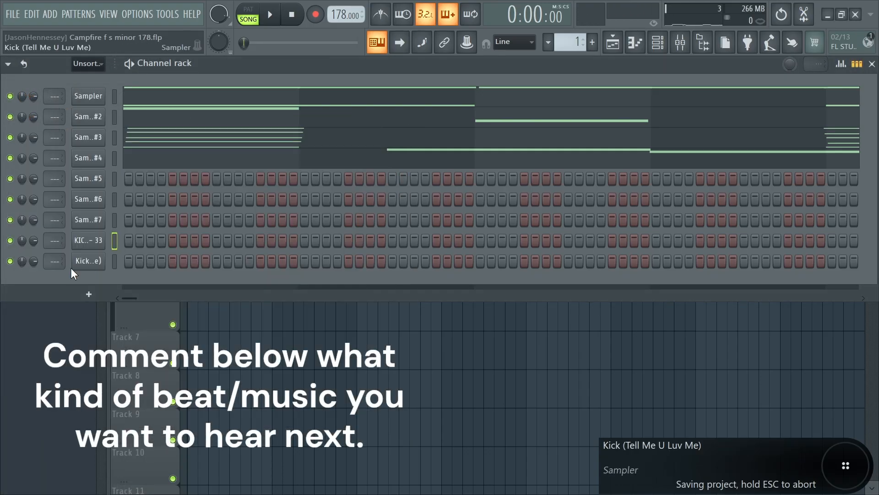
pyautogui.click(86, 261)
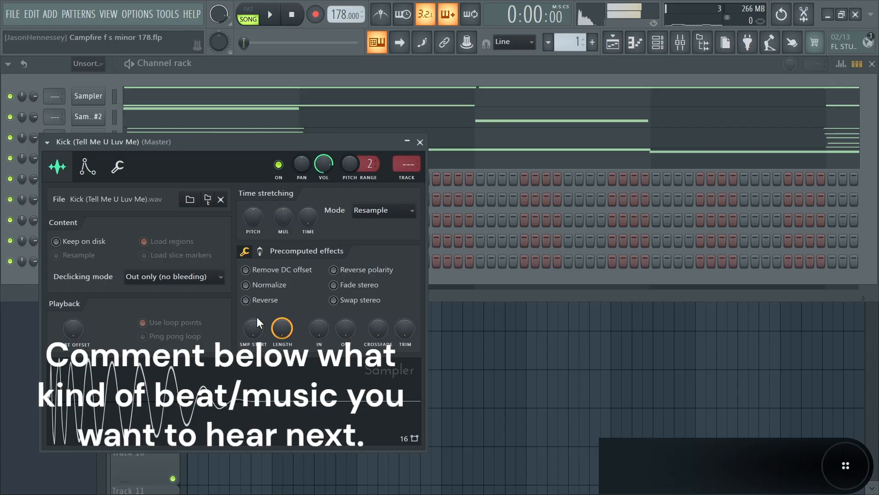
pyautogui.click(420, 142)
# Place a Kick (Tell Me U Luv Me) hit on step 1, toggle the sample's reverse polarity and play it back
pyautogui.click(128, 260)
pyautogui.click(88, 261)
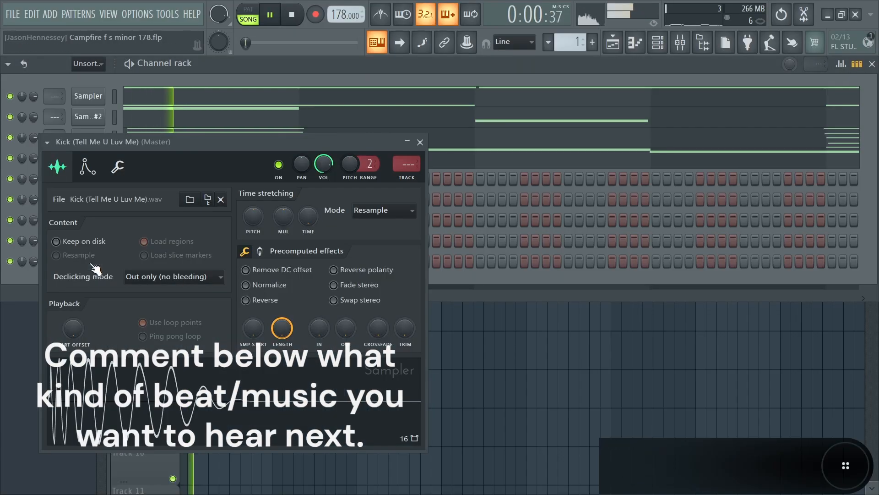
pyautogui.click(349, 270)
pyautogui.press('space')
pyautogui.press('space')
pyautogui.click(420, 142)
# Place hits on steps 16 and 17 of both kick channels and play them back
pyautogui.click(283, 261)
pyautogui.click(304, 261)
pyautogui.click(294, 261)
pyautogui.click(294, 240)
pyautogui.click(282, 240)
pyautogui.click(282, 261)
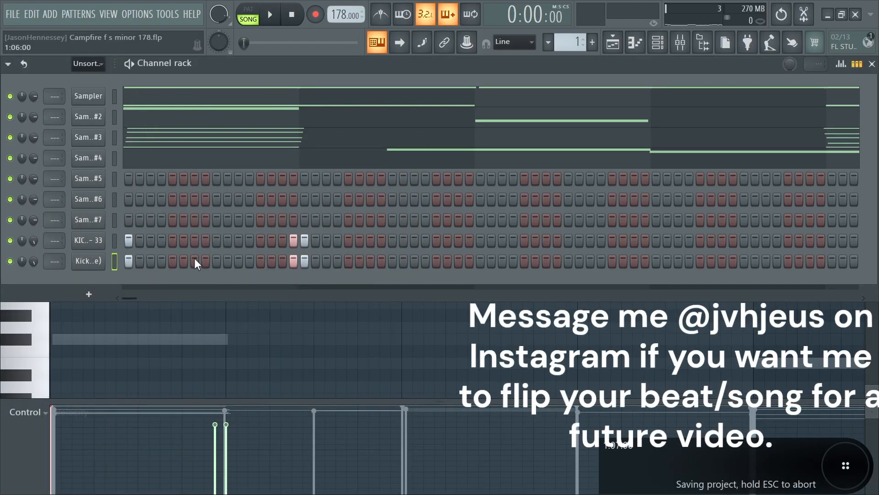
pyautogui.press('space')
# Extend both kick channels with hits on steps 21, 32, 33, 48 and 49, clearing stray hits and auditioning the loop
pyautogui.click(370, 240)
pyautogui.click(371, 261)
pyautogui.press('space')
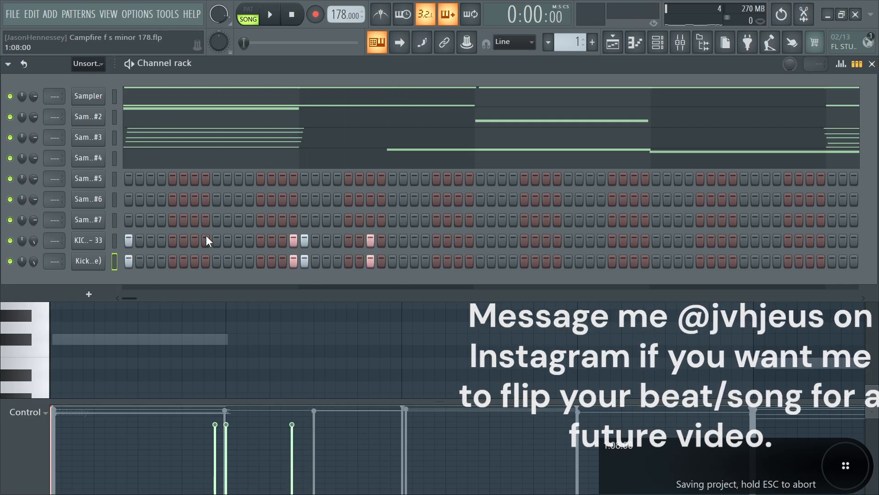
pyautogui.click(348, 261)
pyautogui.click(349, 240)
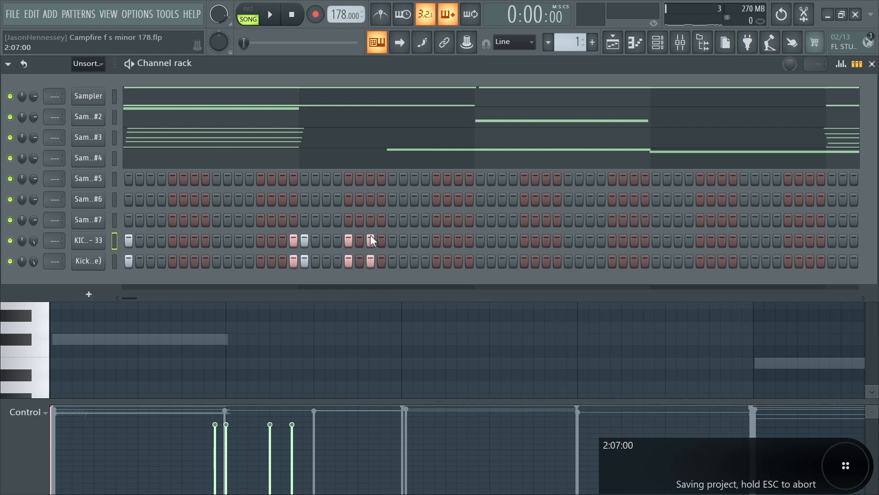
pyautogui.press('space')
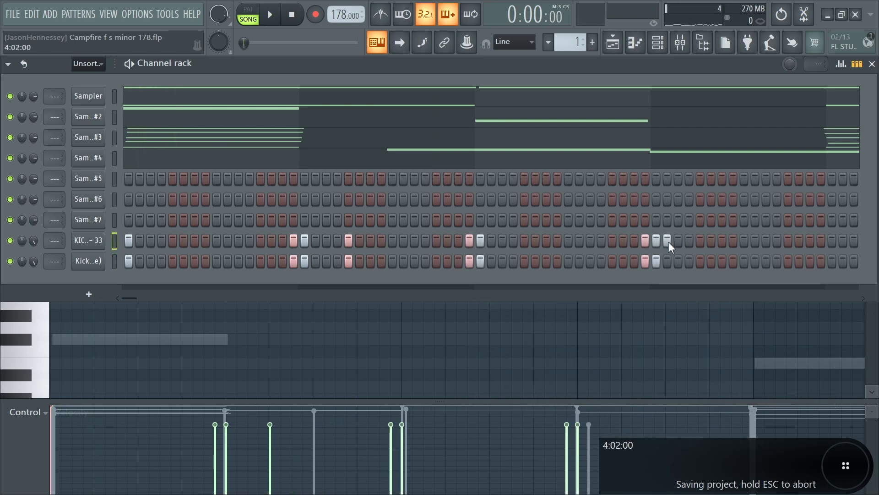
pyautogui.rightClick(669, 243)
pyautogui.press('space')
pyautogui.press('space')
# Find the snare samples in the sound library and add Fury Snare and Grunt Snare as new channels
pyautogui.click(706, 45)
pyautogui.scroll(4, 87, 271)
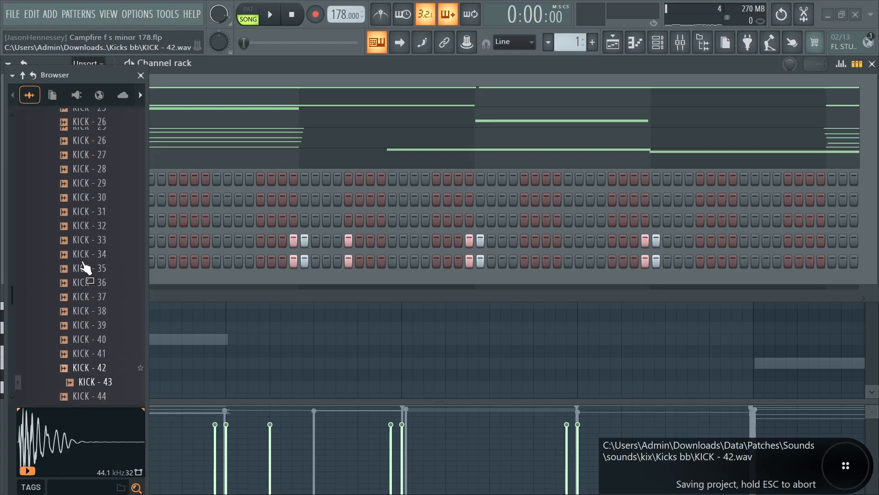
pyautogui.scroll(4, 82, 266)
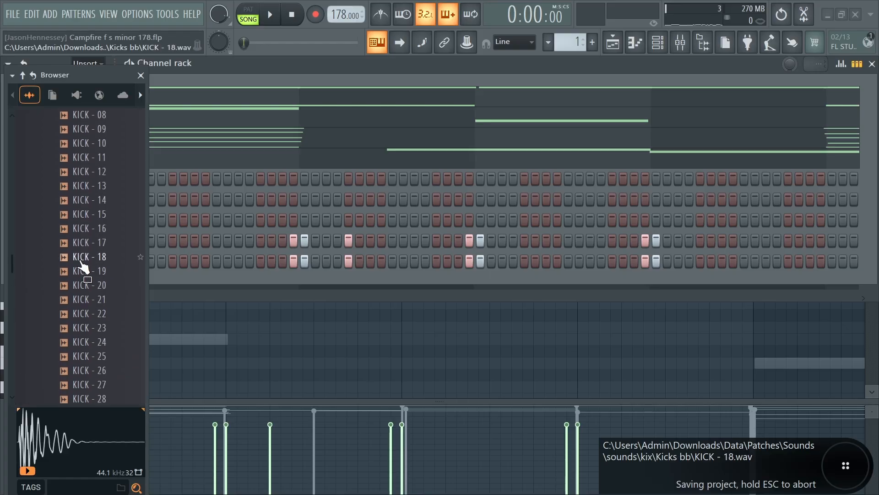
pyautogui.scroll(6, 52, 267)
pyautogui.click(58, 258)
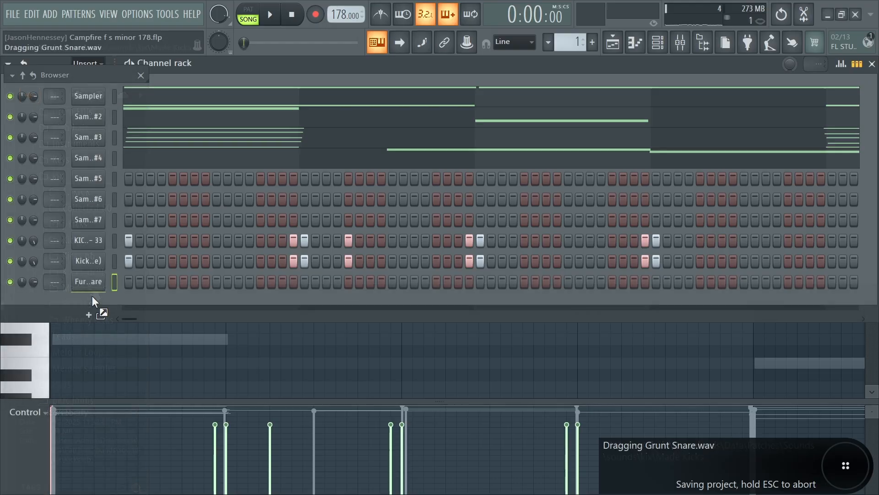
pyautogui.moveTo(92, 296); pyautogui.dragTo(174, 287)
# Place hits on step 9 of bars 1–3 for both snares, plus a lower, left-panned Fury Snare hit on bar 2's step 15
pyautogui.press('space')
pyautogui.click(217, 281)
pyautogui.click(217, 302)
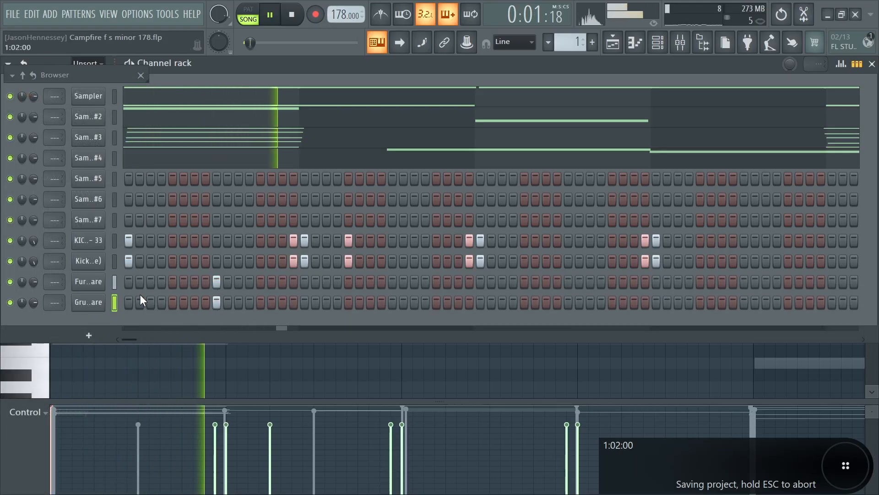
pyautogui.click(88, 302)
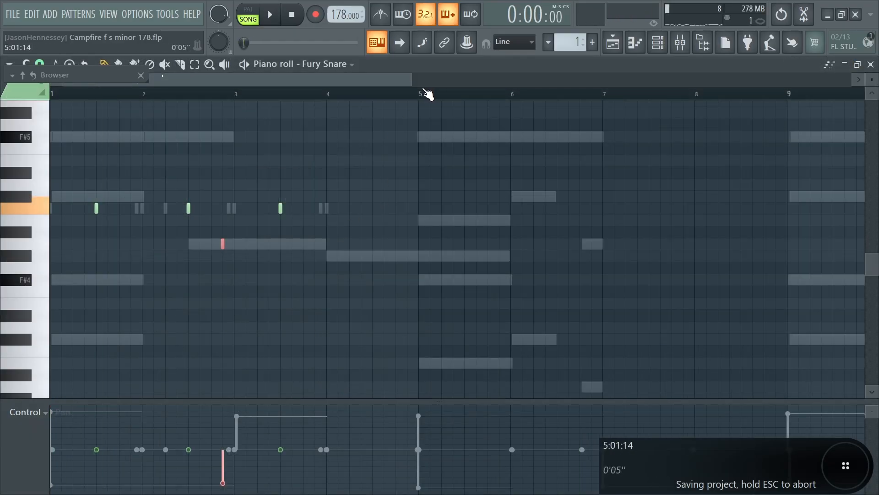
# Duplicate bars 1–4 of the Fury Snare part into bars 5–8 and pan the copied lower note 75% right
pyautogui.moveTo(424, 91); pyautogui.dragTo(51, 92)
pyautogui.scroll(-2, 460, 188)
pyautogui.moveTo(204, 236); pyautogui.dragTo(56, 255)
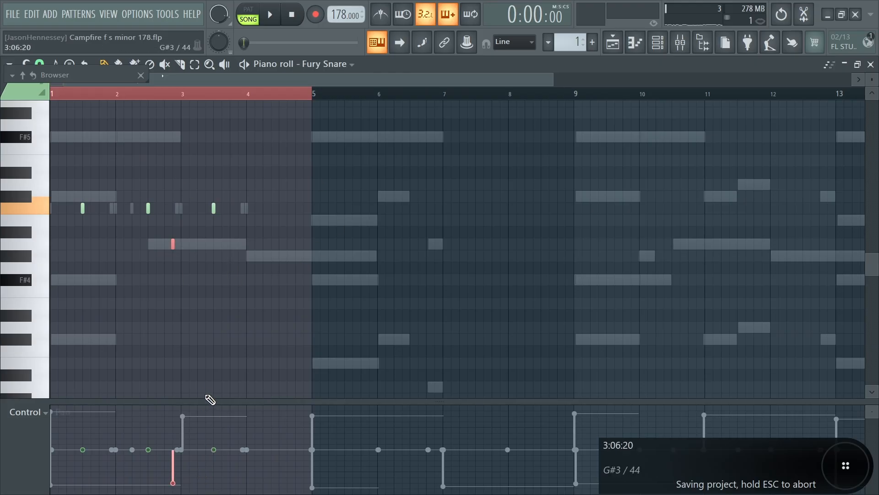
pyautogui.moveTo(192, 216); pyautogui.dragTo(114, 273)
pyautogui.moveTo(252, 180); pyautogui.dragTo(13, 219)
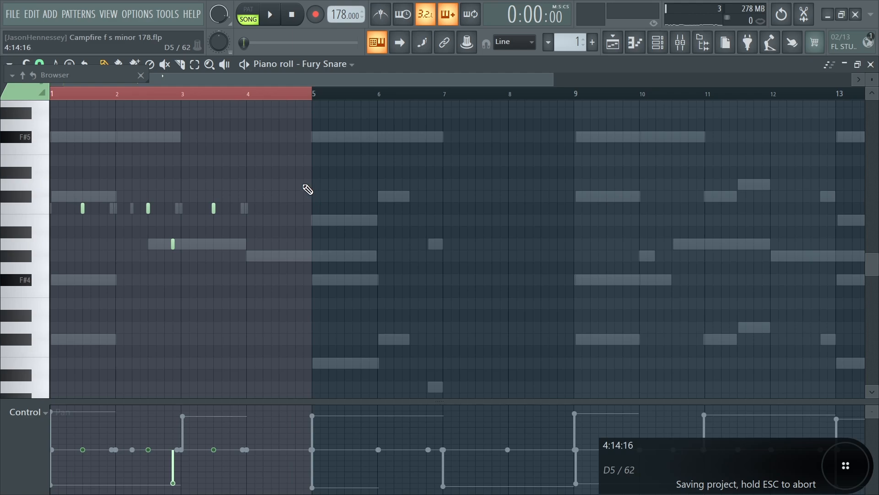
pyautogui.hotkey('ctrl', 'b')
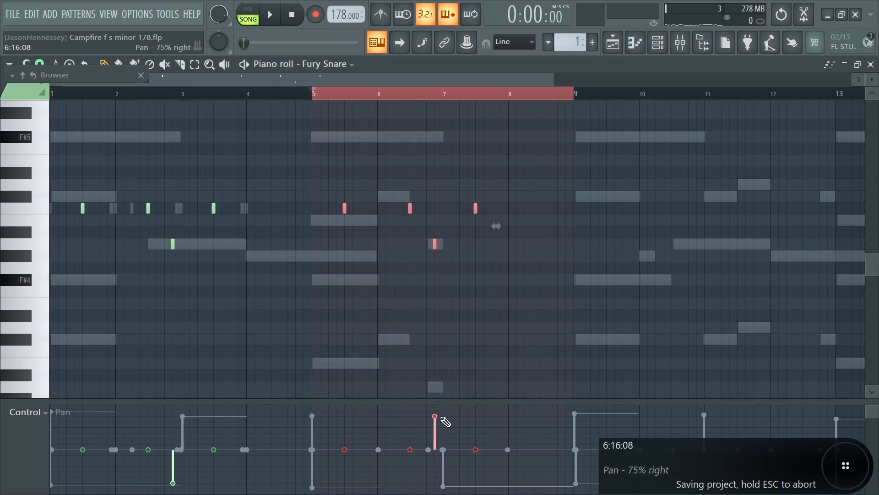
# Duplicate the eight-bar Fury Snare part into bars 9–16 and play it back
pyautogui.hotkey('ctrl', 'a')
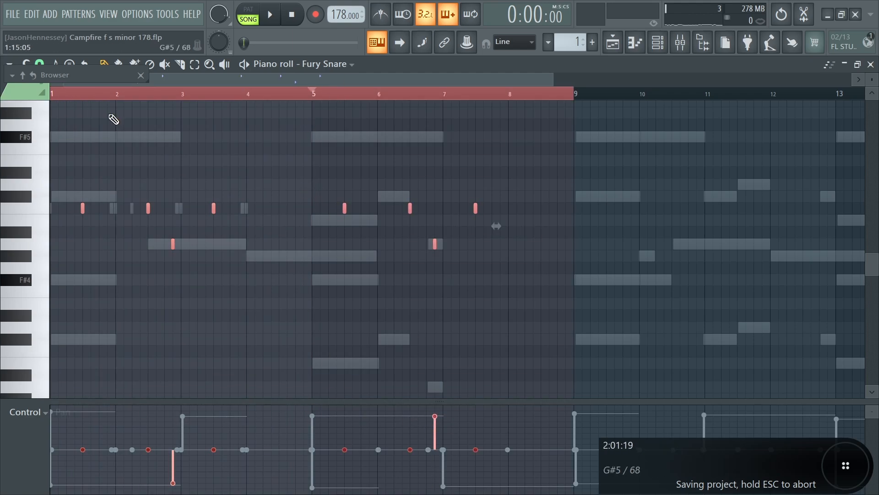
pyautogui.hotkey('ctrl', 'b')
pyautogui.hotkey('ctrl', 'd')
pyautogui.press('space')
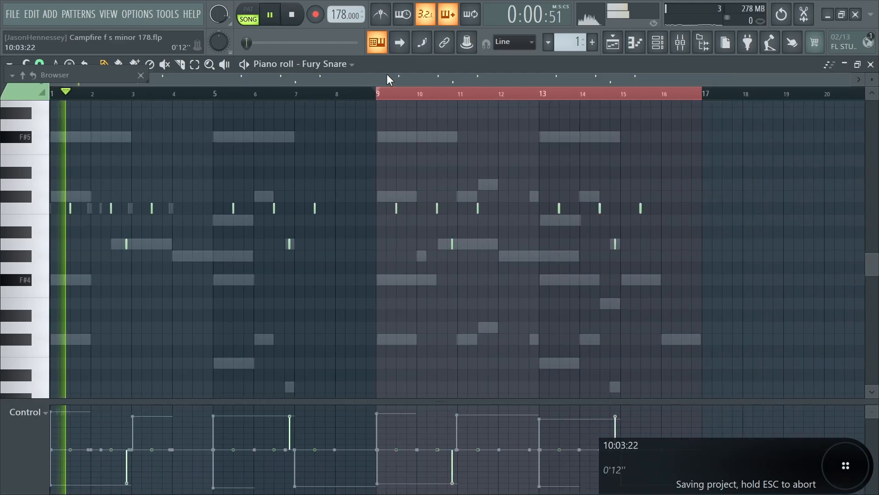
# Repeat the four-bar Grunt Snare pattern through the end of bar 16
pyautogui.click(657, 42)
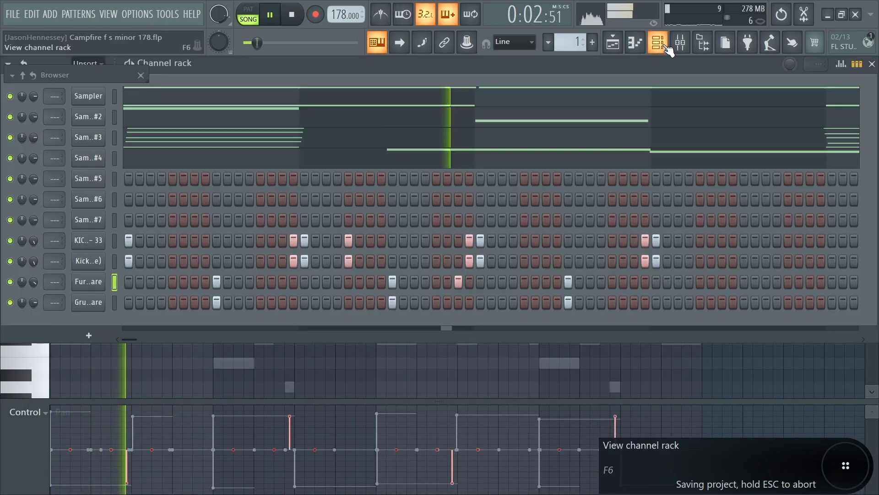
pyautogui.rightClick(103, 297)
pyautogui.click(142, 299)
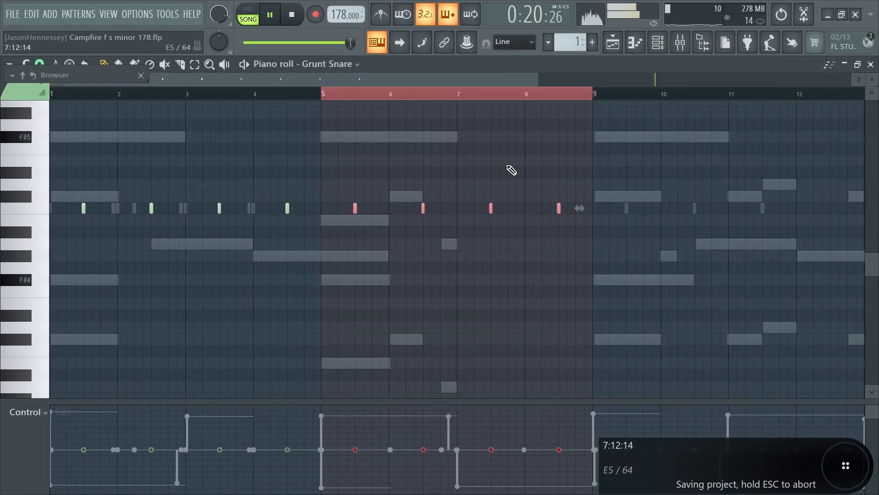
pyautogui.hotkey('ctrl', 'b')
pyautogui.keyDown('ctrl'); pyautogui.doubleClick(581, 93); pyautogui.keyUp('ctrl')
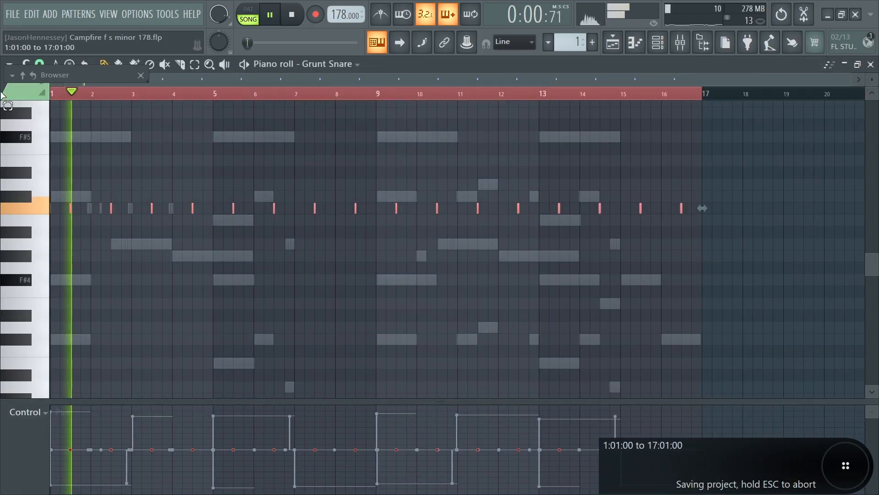
# Add bar 4 hits on step 9 of Fury Snare and on steps 12, 13 and 16 of both kick channels
pyautogui.click(657, 42)
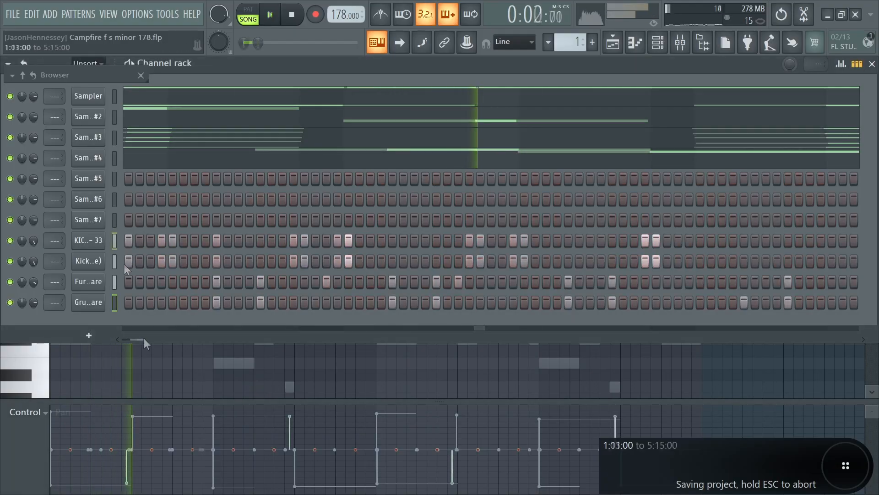
pyautogui.press('space')
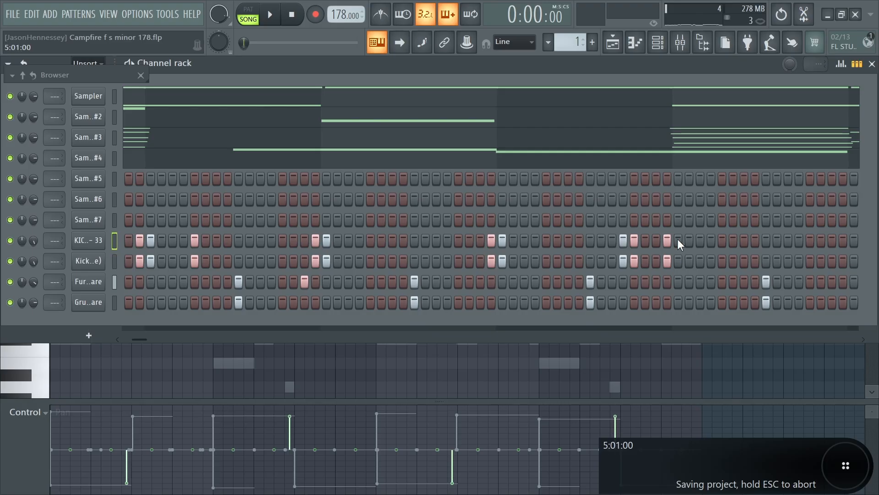
# Duplicate bars 1–4 of the KICK - 33 part into bars 5–8 and select all eight bars
pyautogui.press('space')
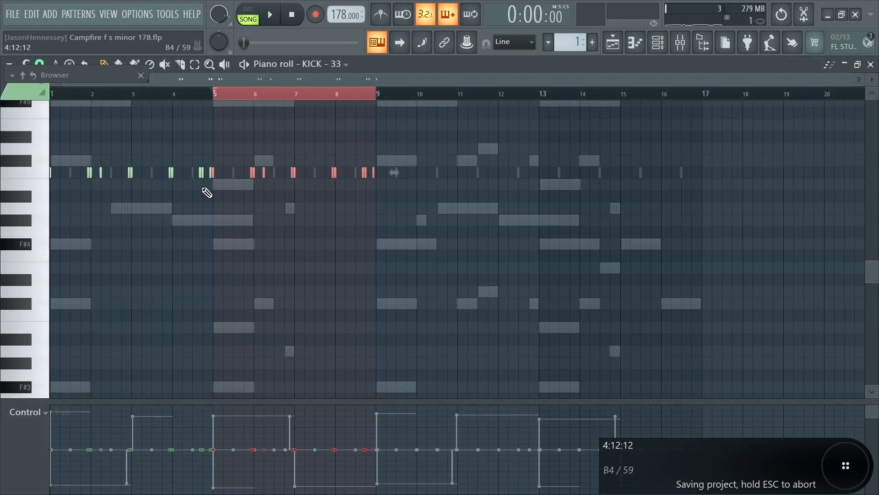
pyautogui.scroll(5, 222, 191)
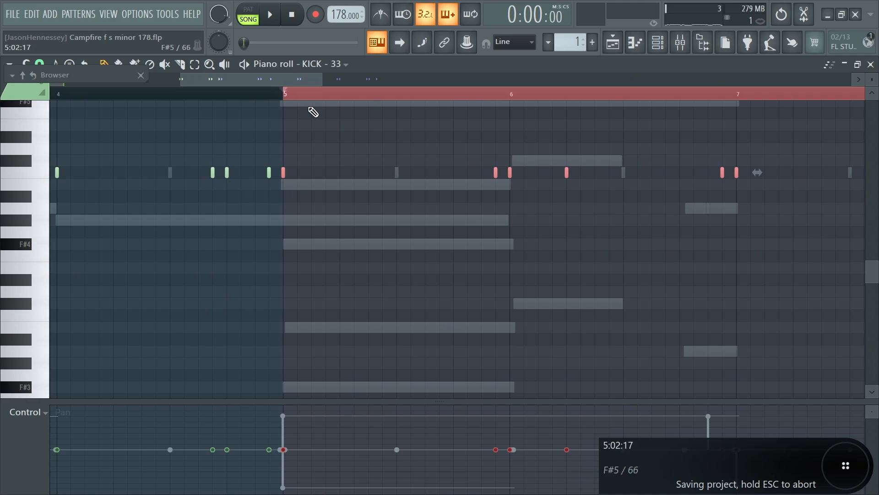
pyautogui.scroll(-2, 310, 109)
pyautogui.moveTo(293, 95); pyautogui.dragTo(38, 111)
pyautogui.scroll(-2, 270, 177)
pyautogui.moveTo(172, 96); pyautogui.dragTo(48, 95)
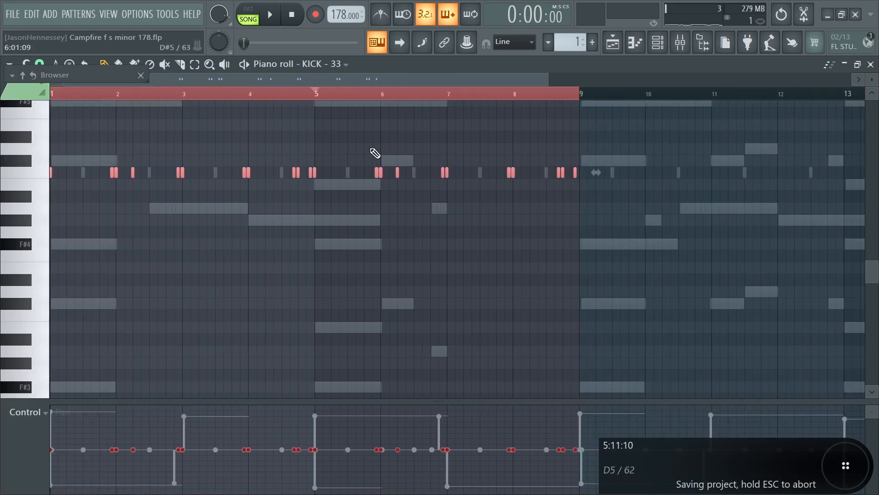
# Vary the KICK - 33 part by removing the hit on bar 5's step 16 and adding one on bar 7's step 5
pyautogui.scroll(2, 330, 177)
pyautogui.scroll(2, 477, 191)
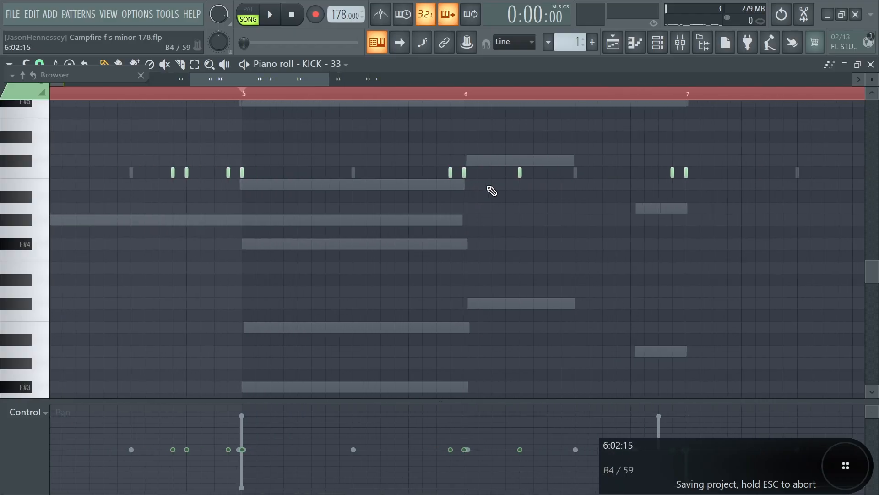
pyautogui.scroll(-3, 490, 191)
pyautogui.scroll(5, 457, 197)
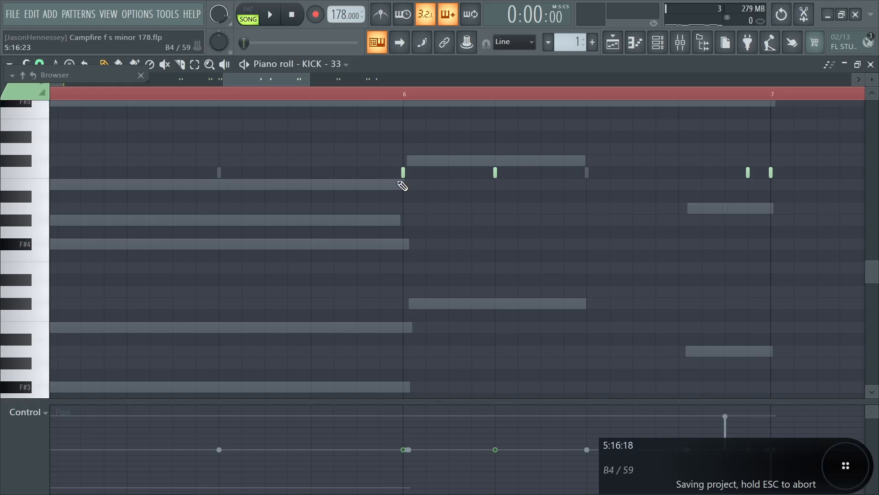
pyautogui.scroll(-3, 373, 202)
pyautogui.scroll(3, 504, 197)
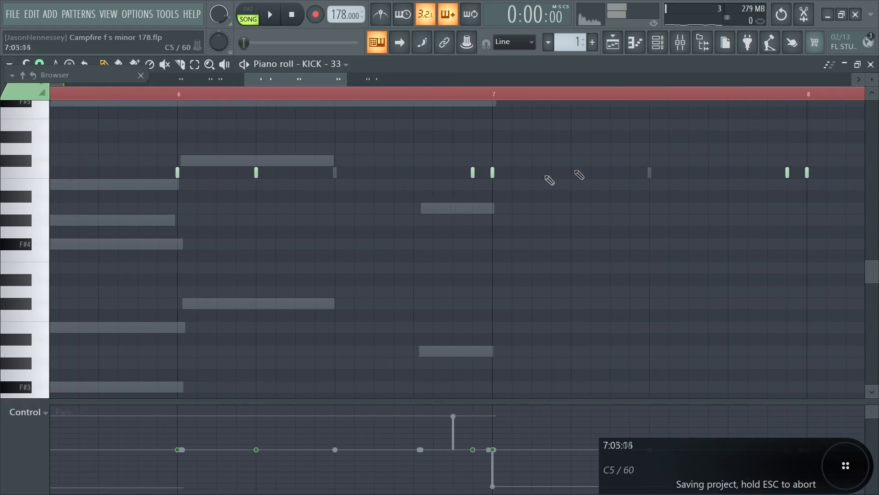
pyautogui.scroll(-3, 391, 197)
pyautogui.scroll(2, 609, 198)
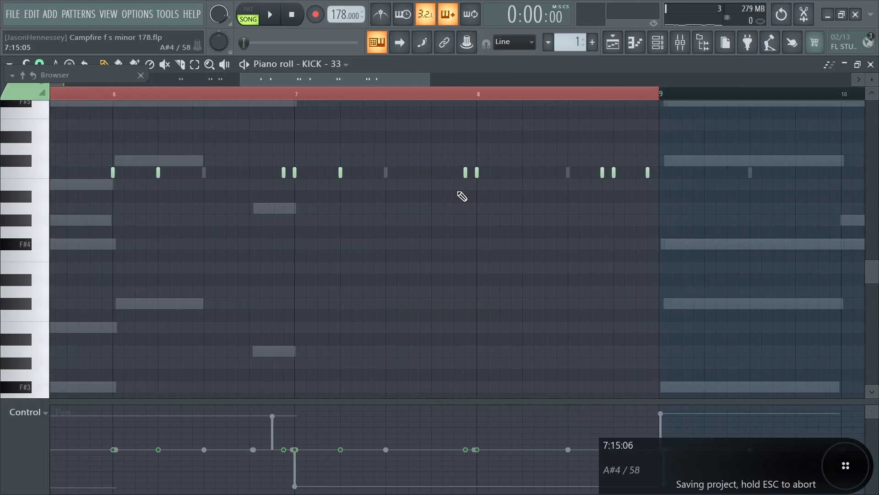
# Rework bar 8 of the KICK - 33 part with hits on steps 4, 5, 9 and 13, and duplicate bars 1–8 into bars 9–16
pyautogui.scroll(2, 467, 194)
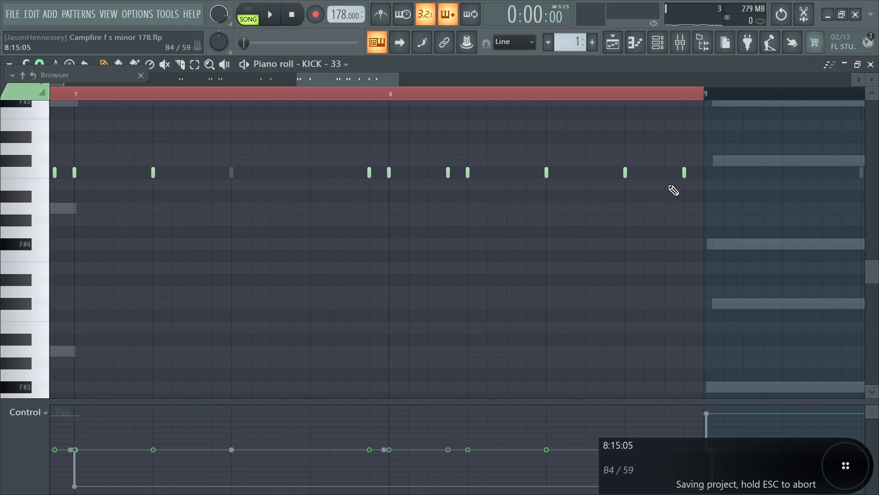
pyautogui.scroll(-5, 595, 194)
pyautogui.hotkey('ctrl', 'b')
pyautogui.hotkey('ctrl', 'z')
pyautogui.hotkey('ctrl', 'b')
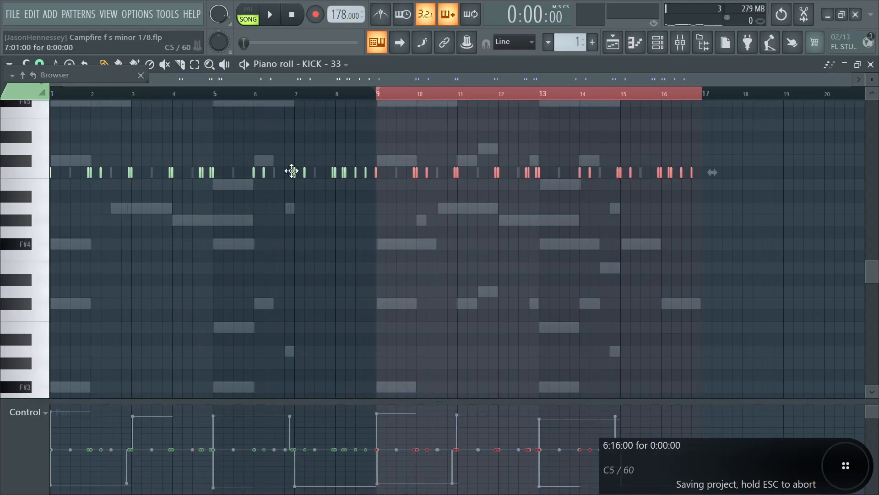
# Copy the full 16-bar KICK - 33 part into the Kick (Tell Me U Luv Me) channel and play it back
pyautogui.hotkey('ctrl', 'a')
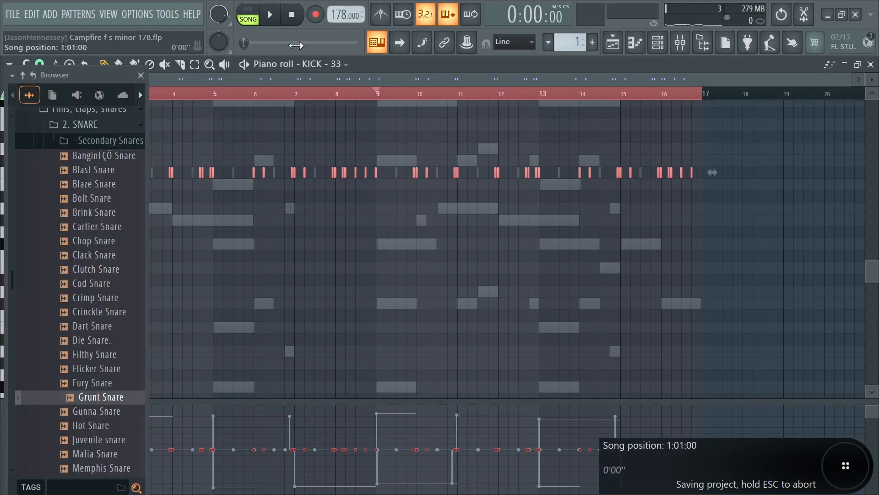
pyautogui.click(659, 46)
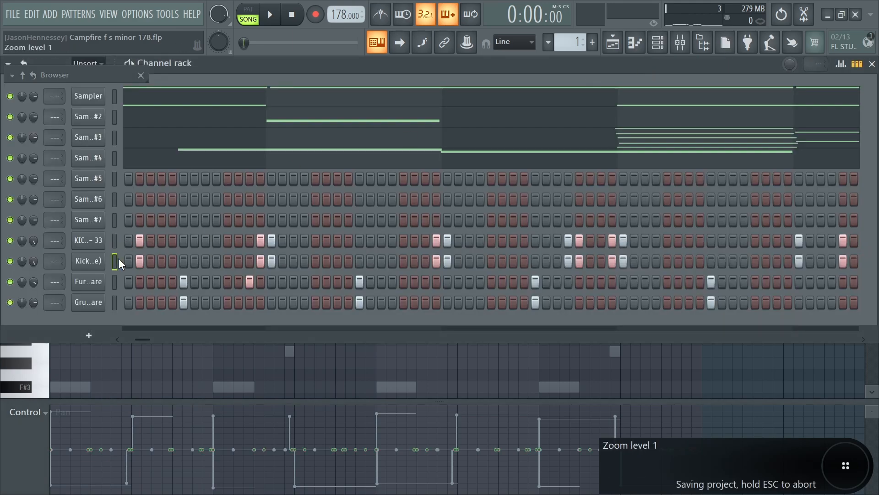
pyautogui.press('space')
# Compare bar 8 with the KICK - 33 part and remove its step 9 hit from both Fury Snare and Grunt Snare
pyautogui.press('F6')
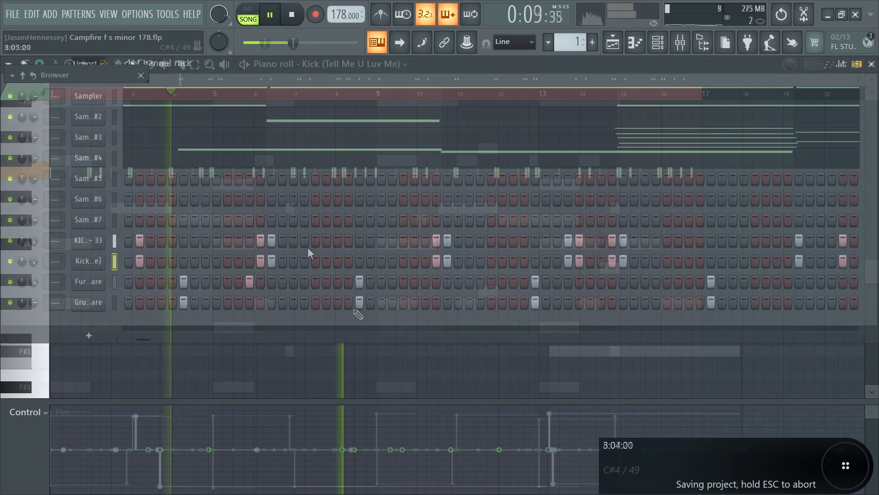
pyautogui.rightClick(105, 236)
pyautogui.click(137, 236)
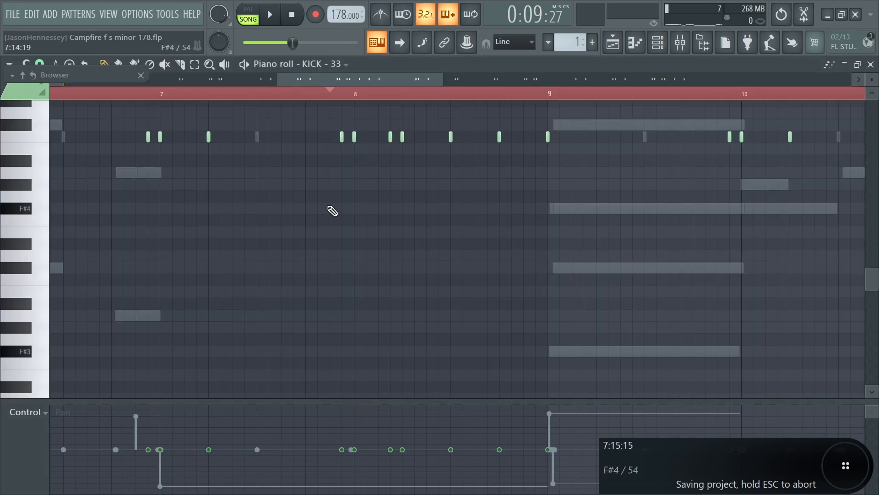
pyautogui.keyDown('ctrl'); pyautogui.scroll(2, 458, 158); pyautogui.keyUp('ctrl')
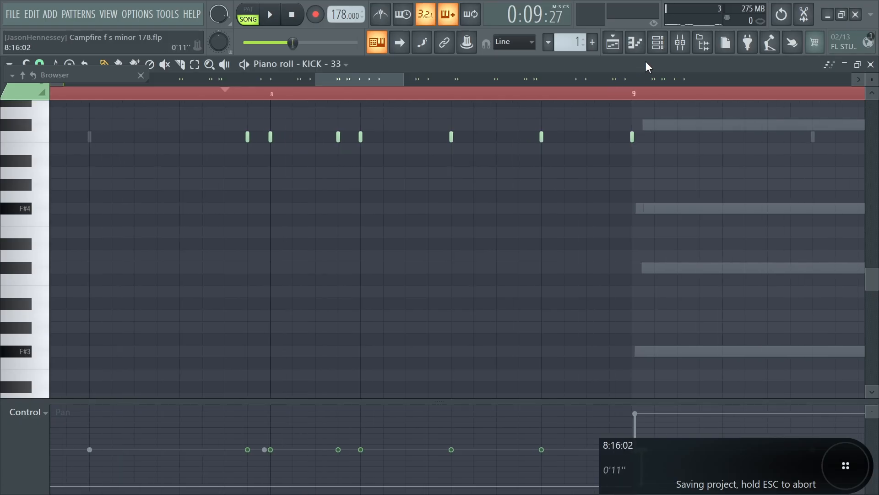
pyautogui.click(647, 57)
pyautogui.rightClick(87, 280)
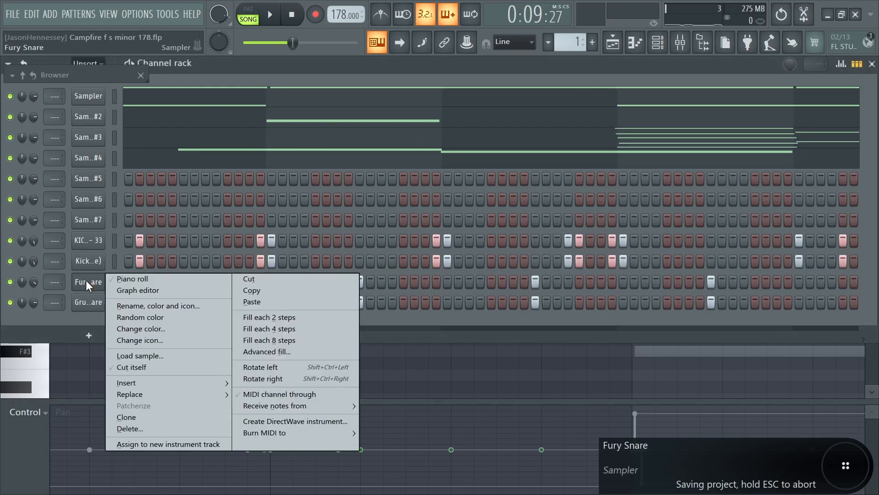
pyautogui.click(148, 278)
pyautogui.press('space')
pyautogui.click(655, 55)
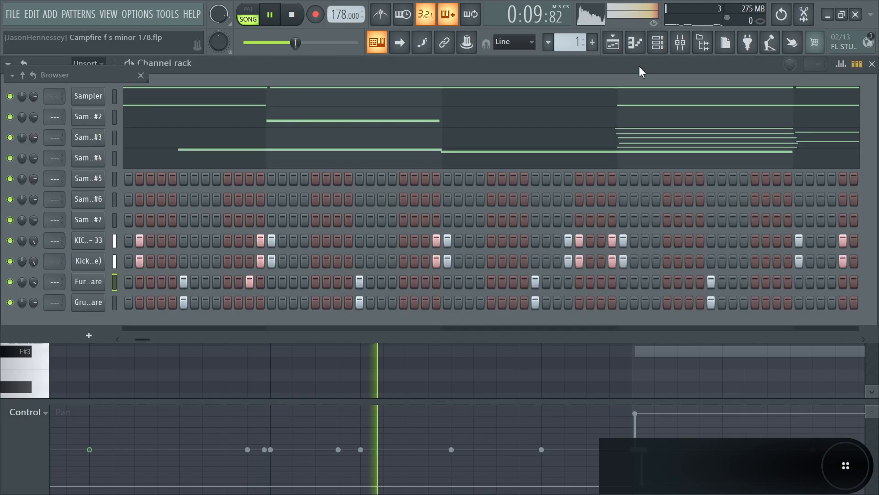
pyautogui.rightClick(89, 304)
pyautogui.click(164, 301)
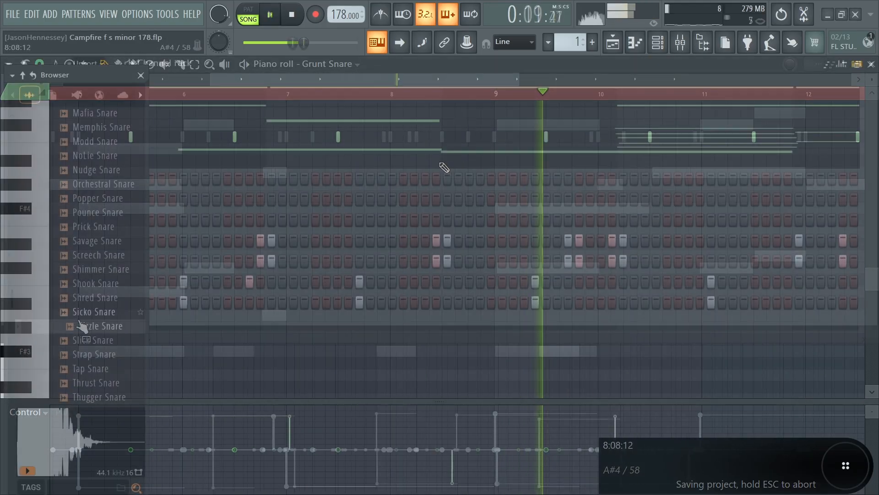
# Audition snare samples down to Thugger Snare and add Tap Snare as a channel with a hit on step 5 of bar 3
pyautogui.press('Down')
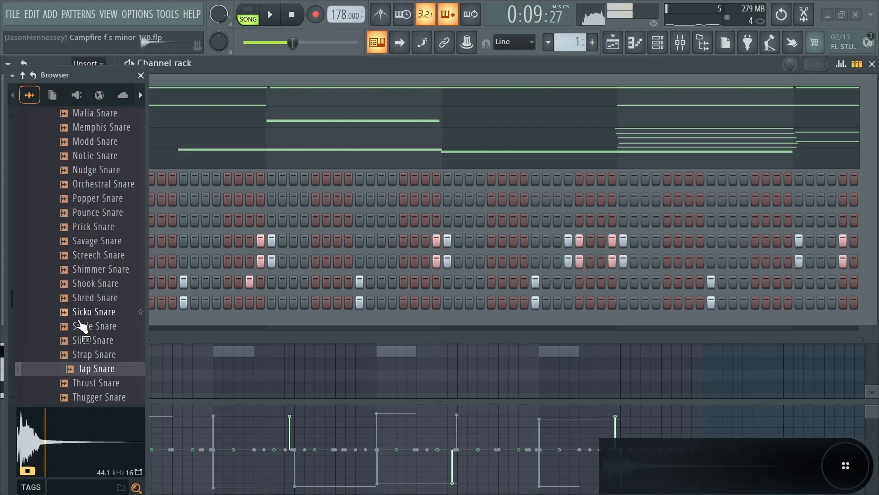
pyautogui.press('Down')
pyautogui.press('Down')
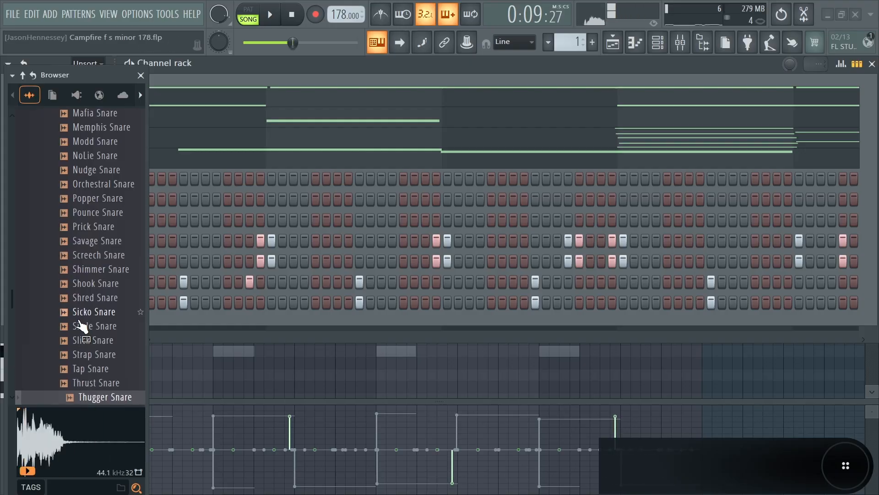
pyautogui.press('Up')
pyautogui.press('Up')
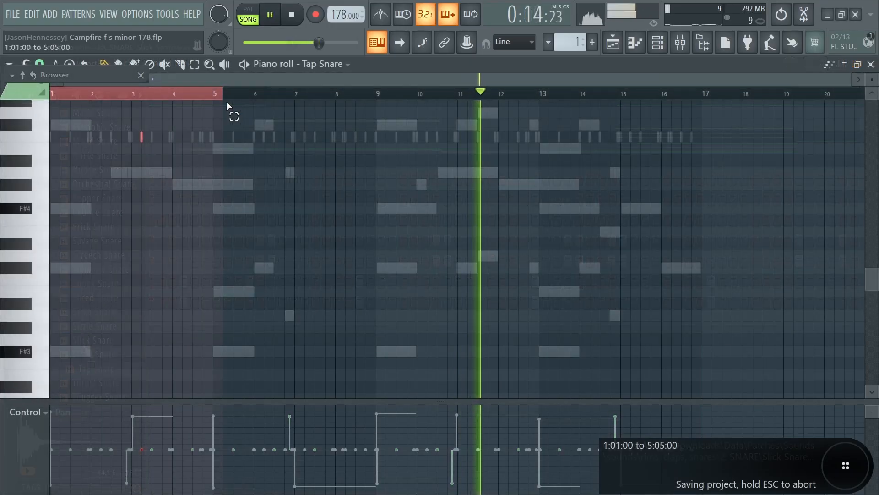
# Repeat the four-bar Tap Snare phrase through bar 16 and select all sixteen bars
pyautogui.hotkey('ctrl', 'b')
pyautogui.hotkey('ctrl', 'b')
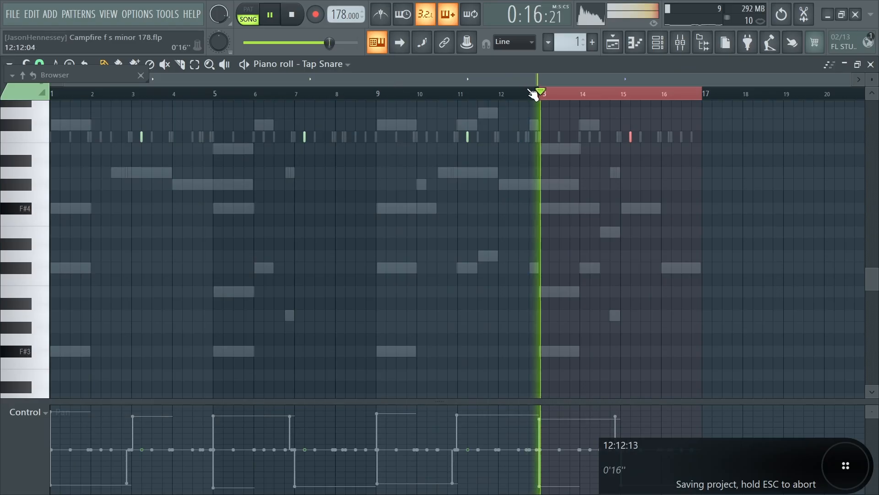
pyautogui.moveTo(542, 94); pyautogui.dragTo(52, 95)
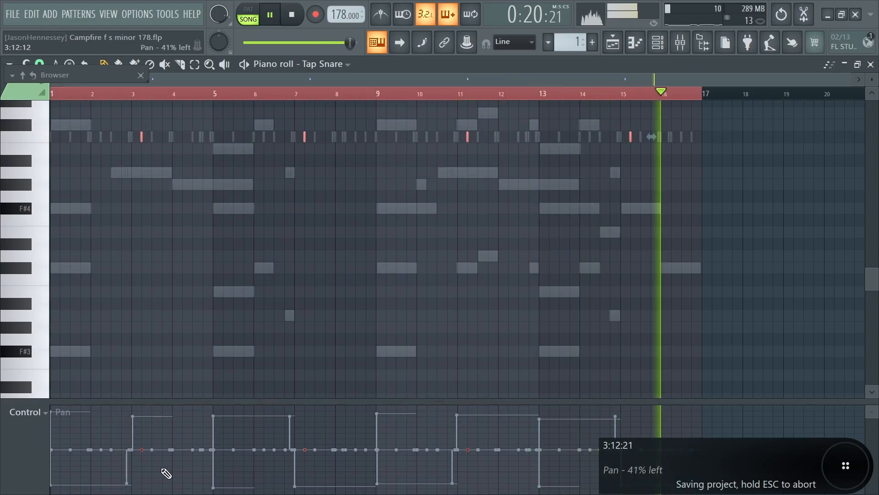
# Move the Tap Snare hits one bar later, to step 5 of bars 4, 8, 12 and 16, and play them back
pyautogui.scroll(3, 585, 343)
pyautogui.press('space')
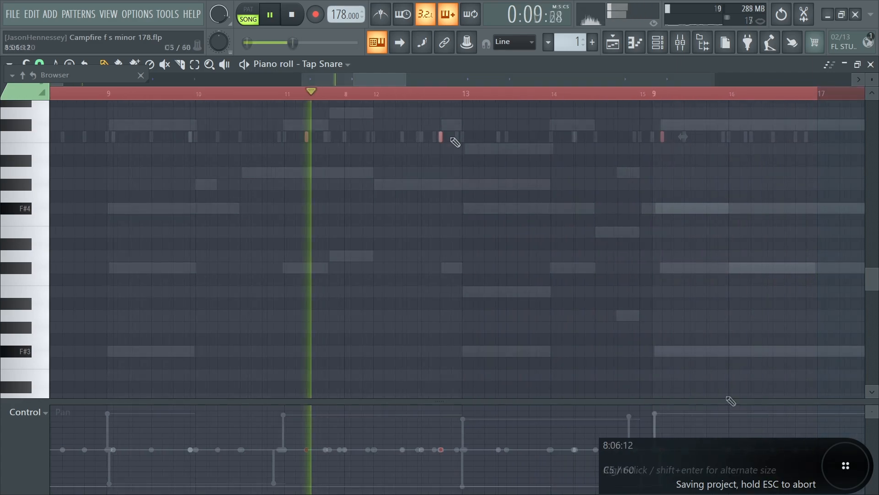
pyautogui.scroll(3, 441, 136)
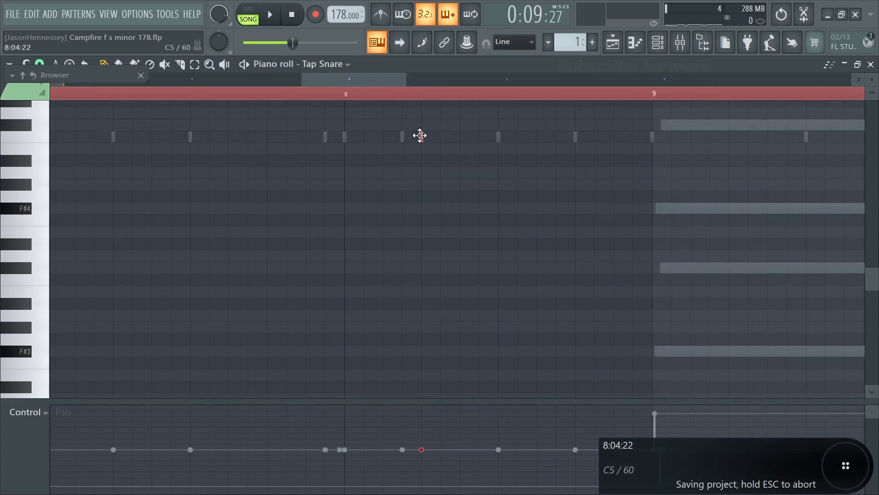
pyautogui.press('space')
pyautogui.scroll(-2, 443, 158)
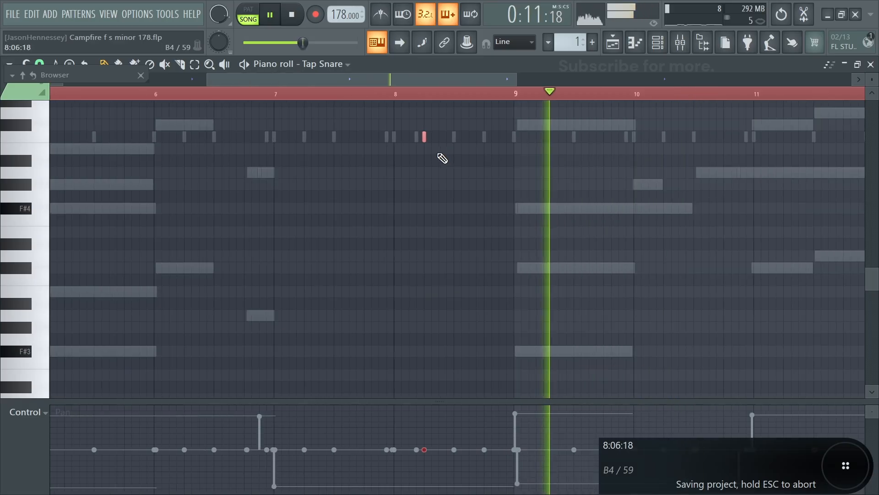
pyautogui.scroll(-3, 442, 158)
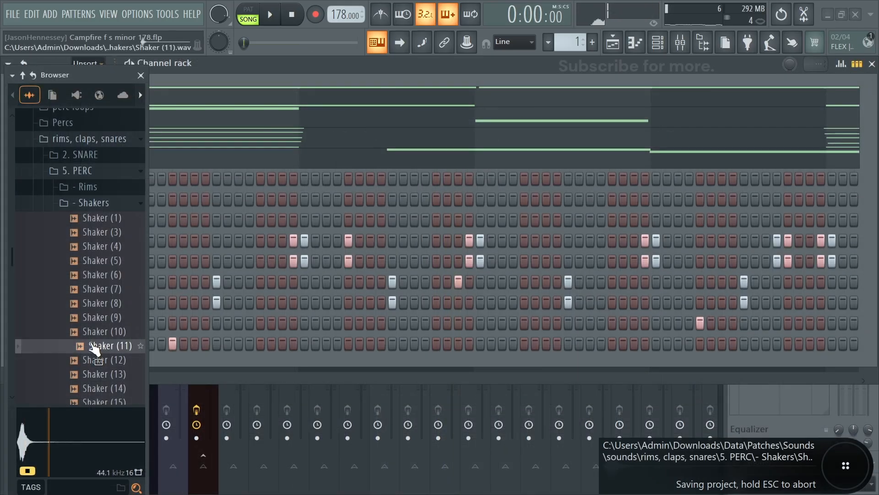
# Replace the shaker channel's sample with Shaker (11) and repeat its bar 1, step 5 hit every four bars through bar 16
pyautogui.moveTo(94, 349); pyautogui.dragTo(169, 344)
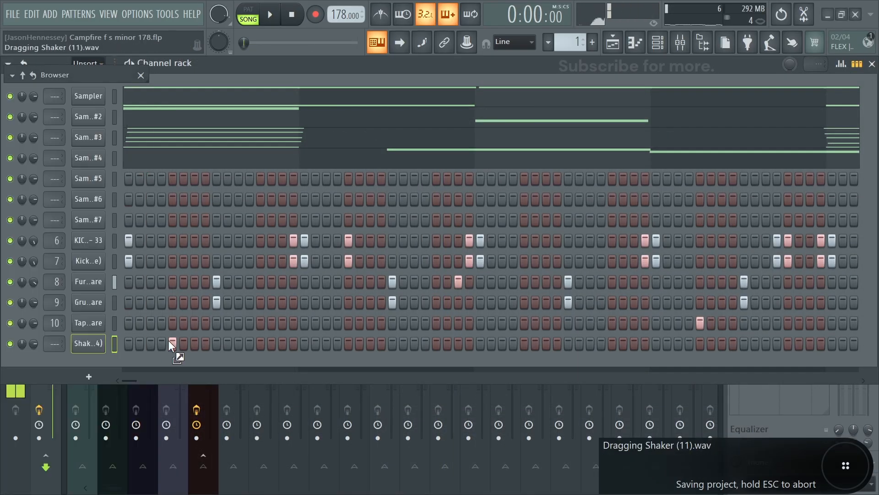
pyautogui.click(103, 346)
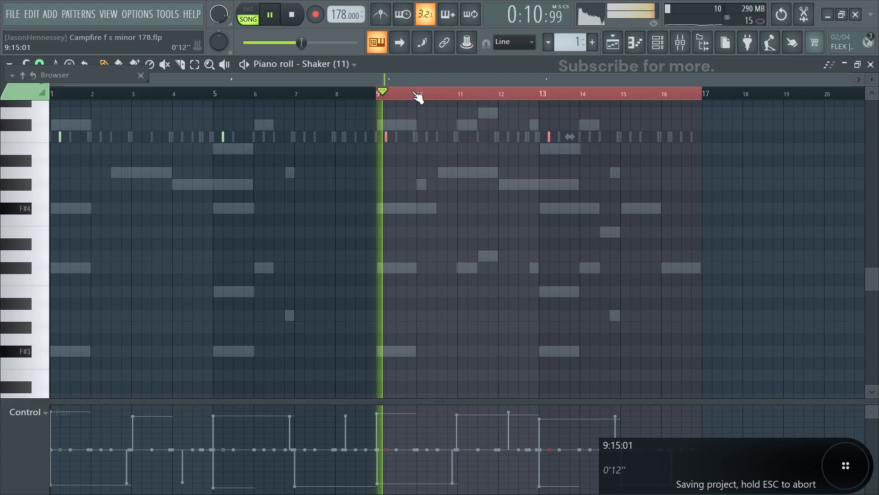
pyautogui.moveTo(377, 94); pyautogui.dragTo(56, 97)
# Pan the Shaker (11) hits left in bars 1 and 13 and right in bars 5 and 9, and play the beat
pyautogui.press('space')
pyautogui.moveTo(627, 126); pyautogui.dragTo(9, 224)
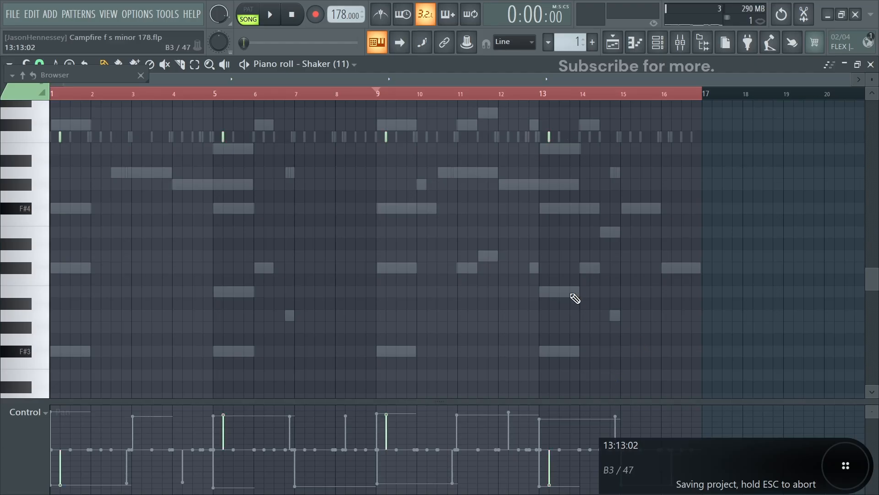
pyautogui.press('space')
# Add Shaker (18) with a hit on step 13 of bar 1 and repeat it every four bars through bar 16
pyautogui.moveTo(52, 96); pyautogui.dragTo(220, 98)
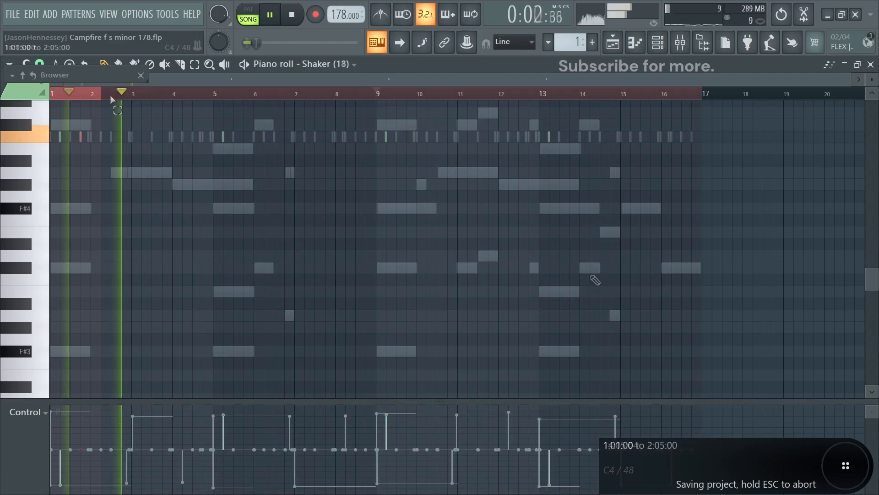
pyautogui.hotkey('ctrl', 'b')
pyautogui.hotkey('ctrl', 'b')
pyautogui.hotkey('ctrl', 'b')
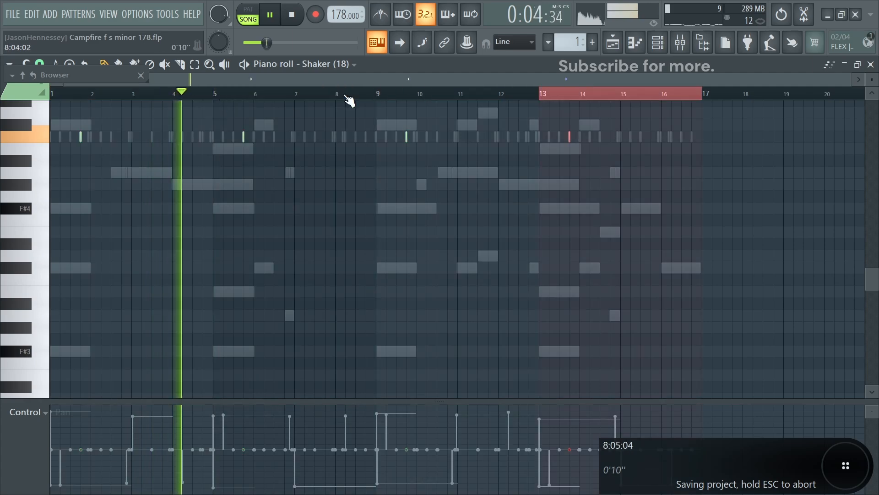
pyautogui.moveTo(540, 96); pyautogui.dragTo(51, 96)
# Pan the Shaker (18) hits right in bars 1 and 13 and left in bars 5 and 9, and add Shaker (29) on bar 2's step 13
pyautogui.press('F6')
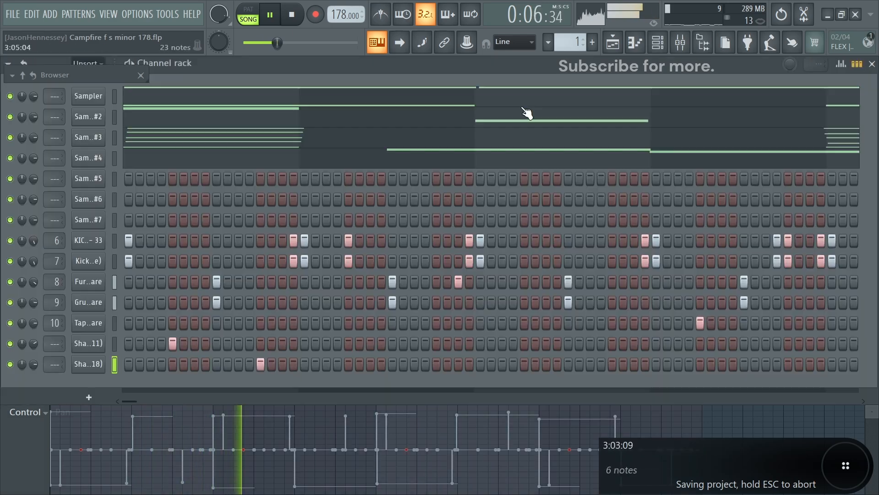
pyautogui.click(87, 364)
pyautogui.click(426, 385)
pyautogui.click(436, 387)
pyautogui.click(425, 385)
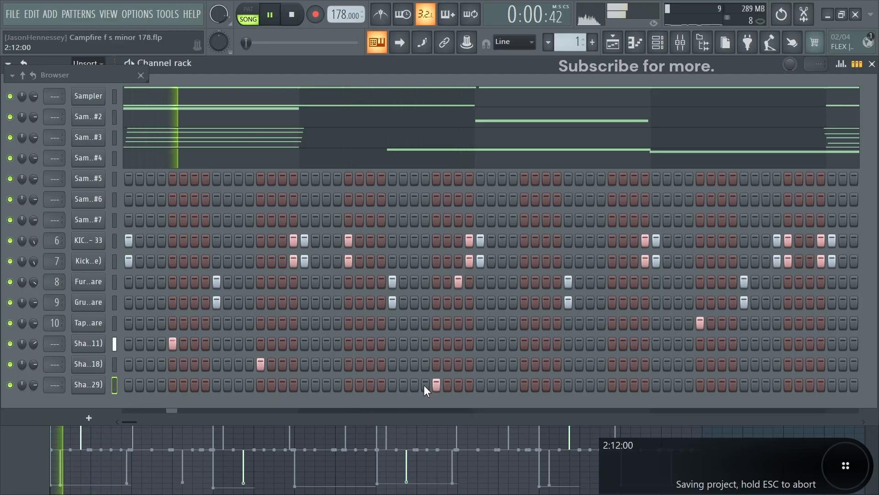
# Repeat the Shaker (29) hit every four bars through bar 16, panned left in bar 2 and right in bars 6 and 10
pyautogui.rightClick(100, 385)
pyautogui.click(138, 315)
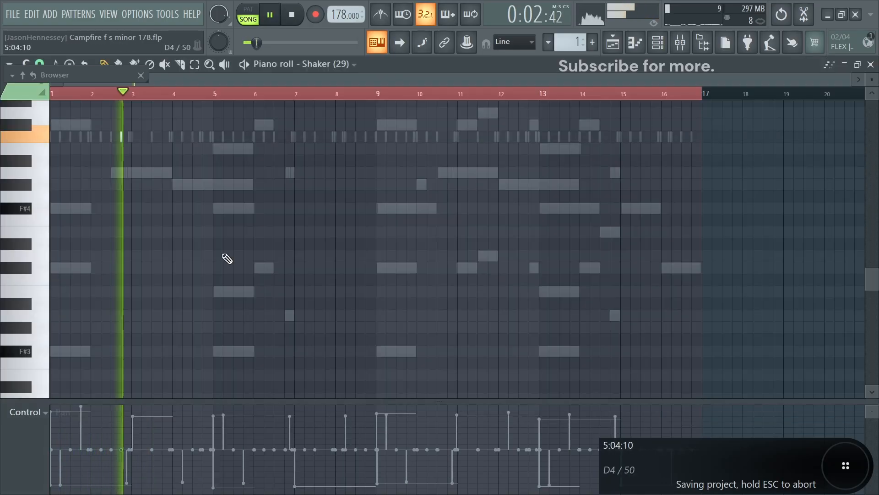
pyautogui.moveTo(520, 104); pyautogui.dragTo(219, 115)
pyautogui.hotkey('ctrl', 'b')
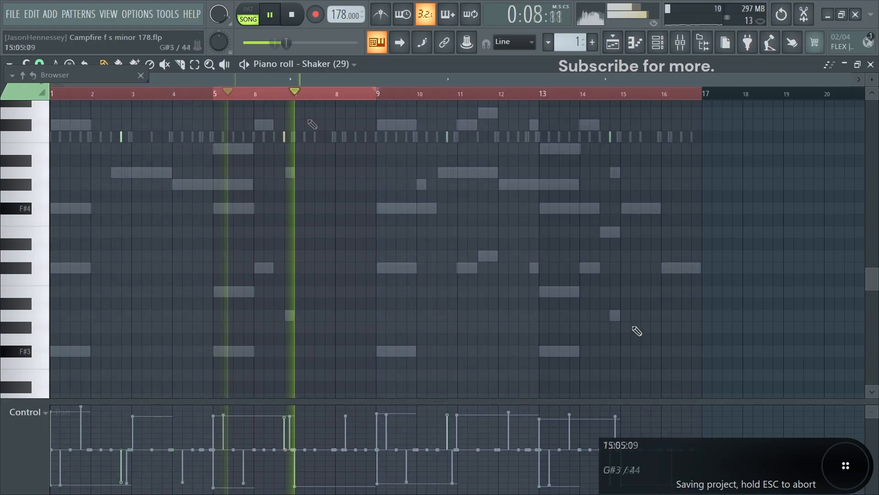
pyautogui.press('space')
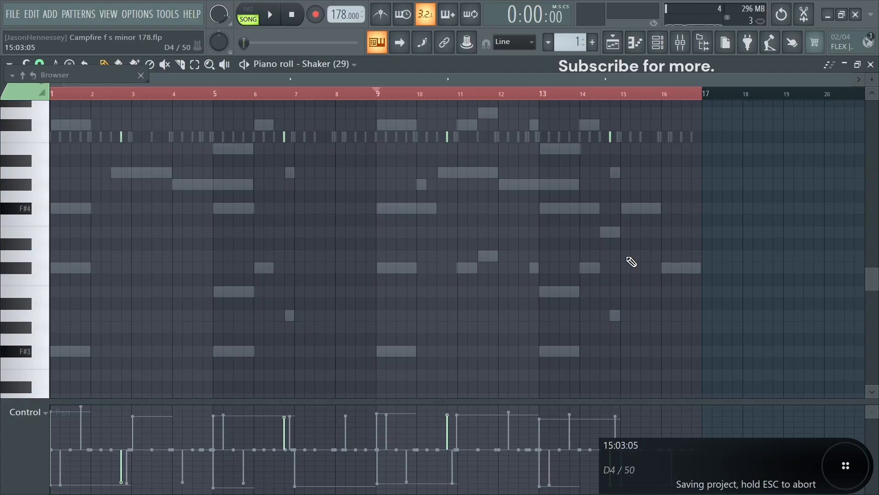
# Review the sampler settings and waveforms of the Tap Snare, Shaker (11) and Shaker (18) channels
pyautogui.click(663, 41)
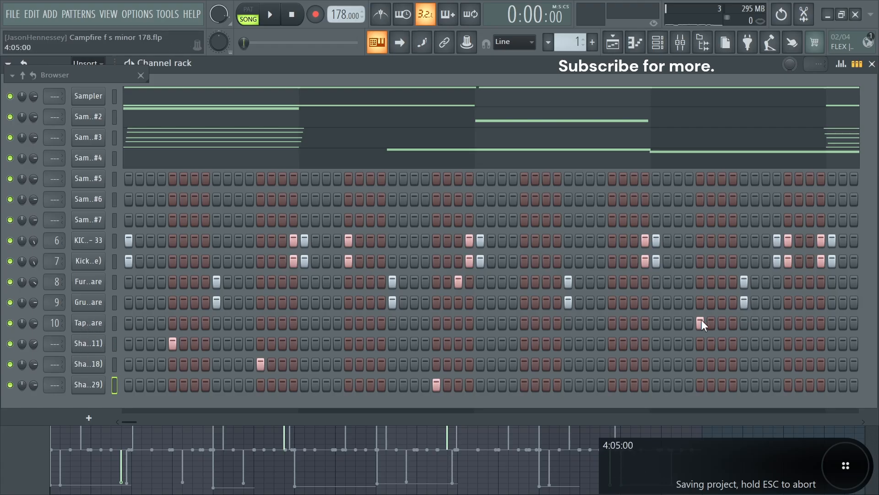
pyautogui.click(92, 324)
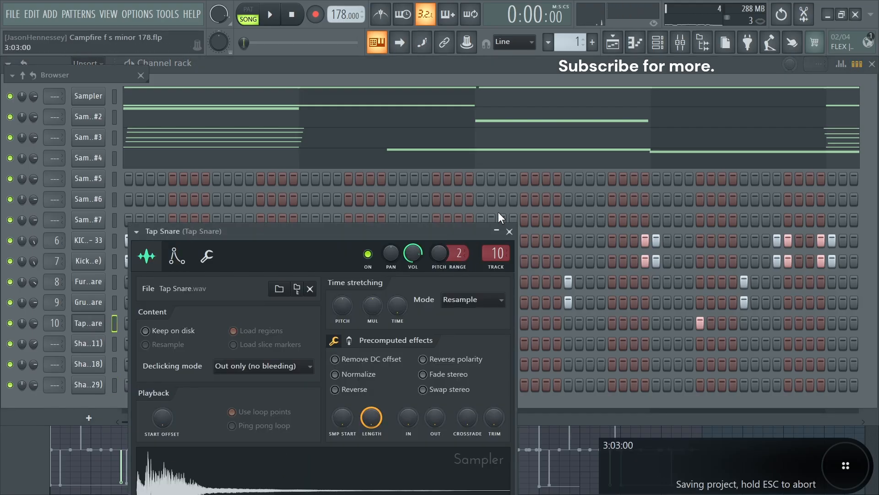
pyautogui.click(509, 231)
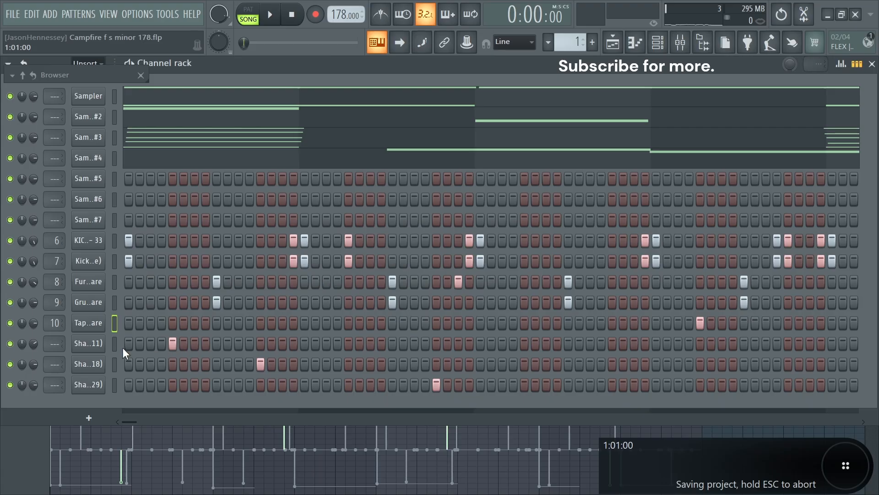
pyautogui.click(98, 343)
pyautogui.click(81, 131)
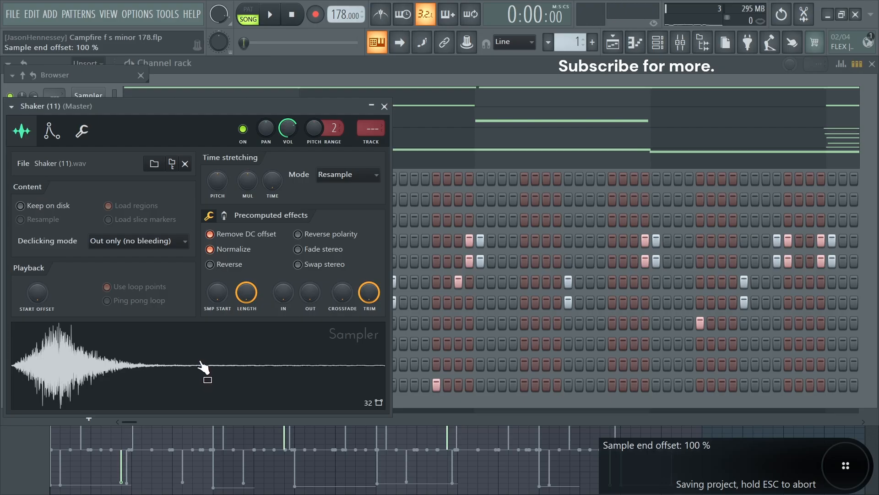
pyautogui.click(384, 107)
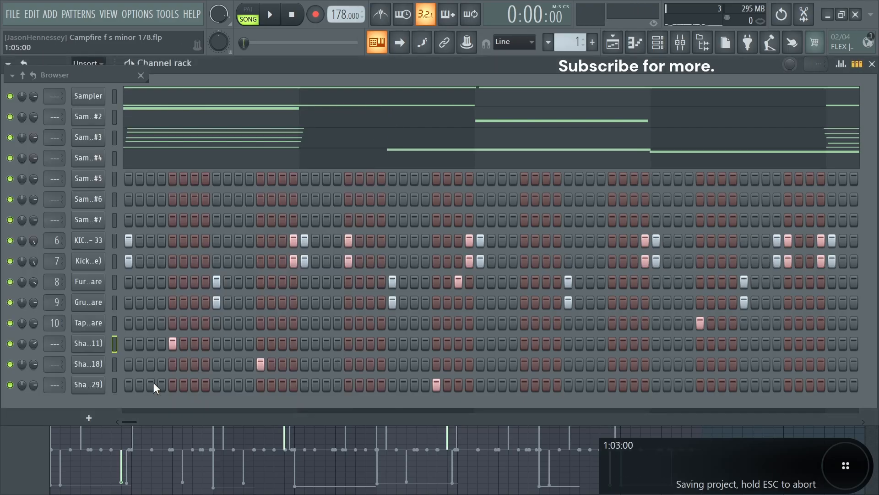
pyautogui.click(96, 365)
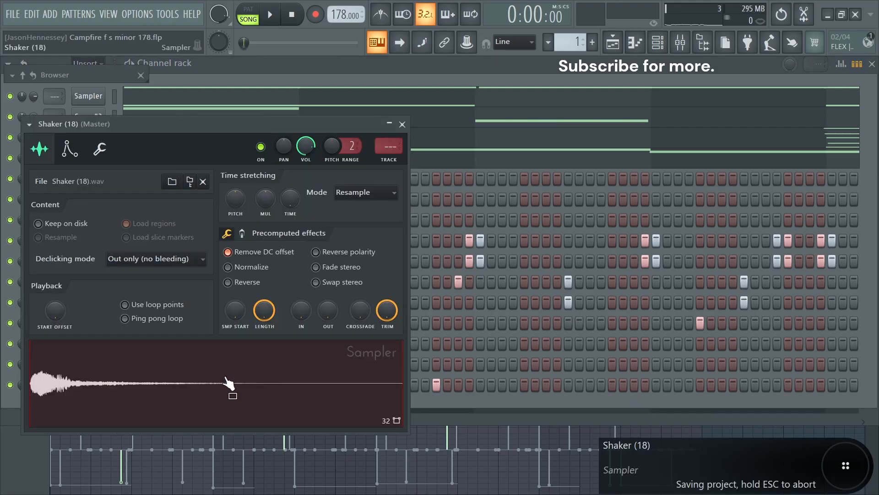
pyautogui.click(402, 124)
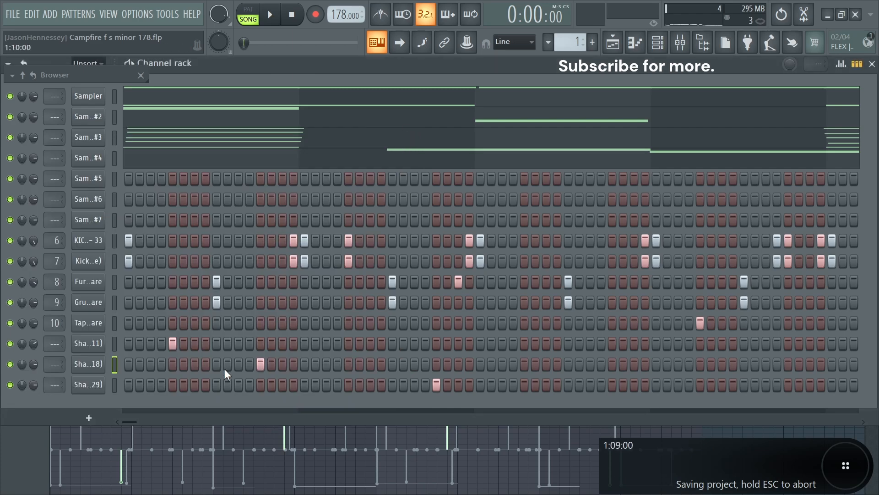
# Preview the Shaker (29) sample in its sampler settings and play the beat
pyautogui.click(92, 385)
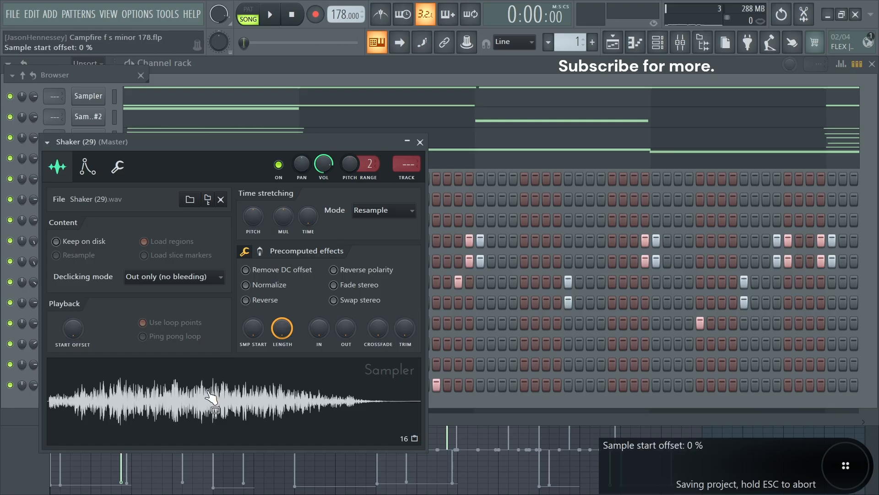
pyautogui.click(229, 400)
pyautogui.click(277, 271)
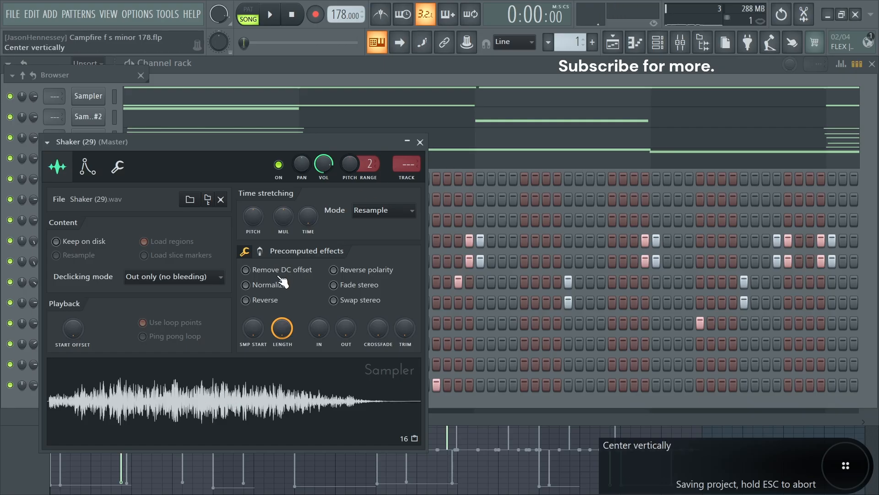
pyautogui.click(420, 142)
pyautogui.press('space')
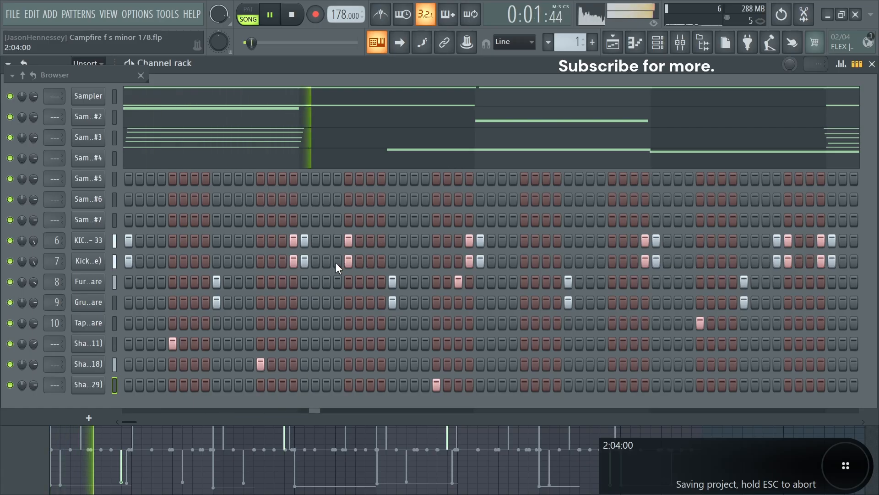
pyautogui.press('space')
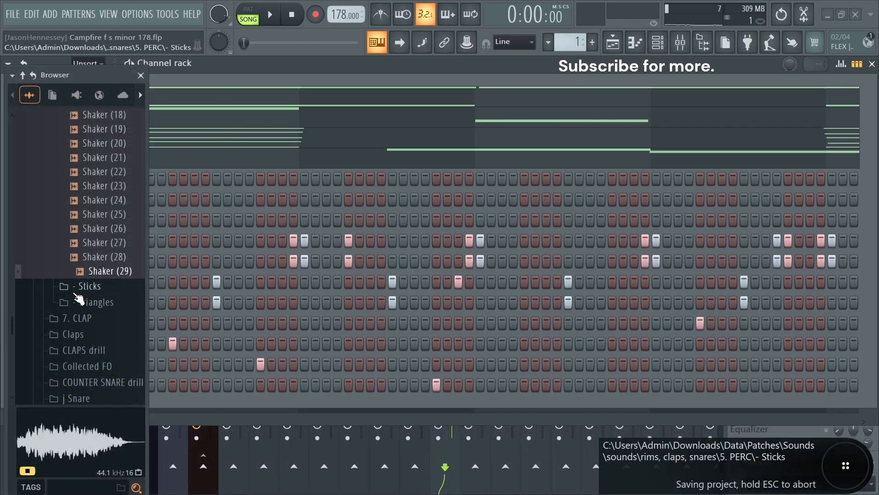
# Add HH - 12 hi-hat hits on steps 11 and 15 of bar 1 and step 5 of bar 2
pyautogui.scroll(2, 79, 297)
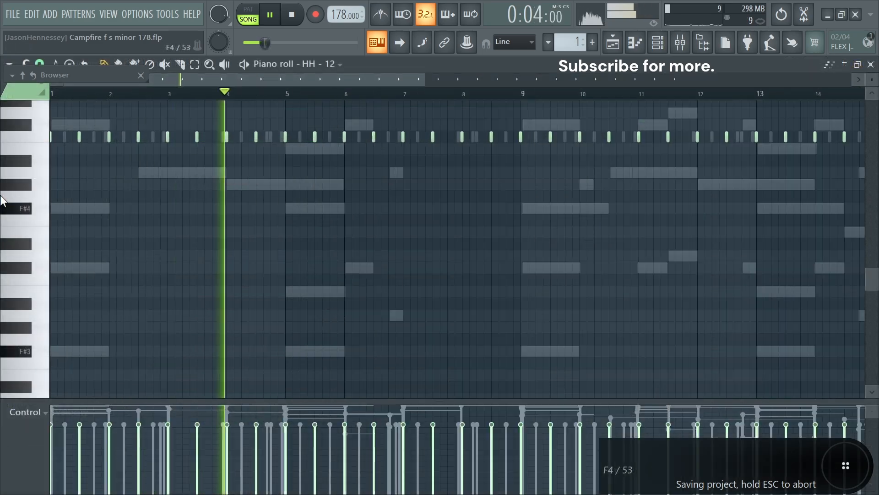
pyautogui.scroll(5, 98, 186)
pyautogui.press('space')
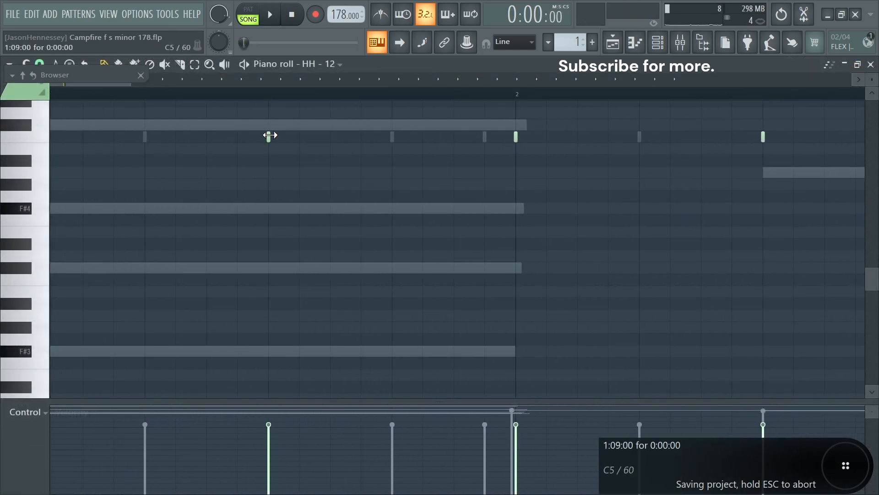
pyautogui.click(330, 136)
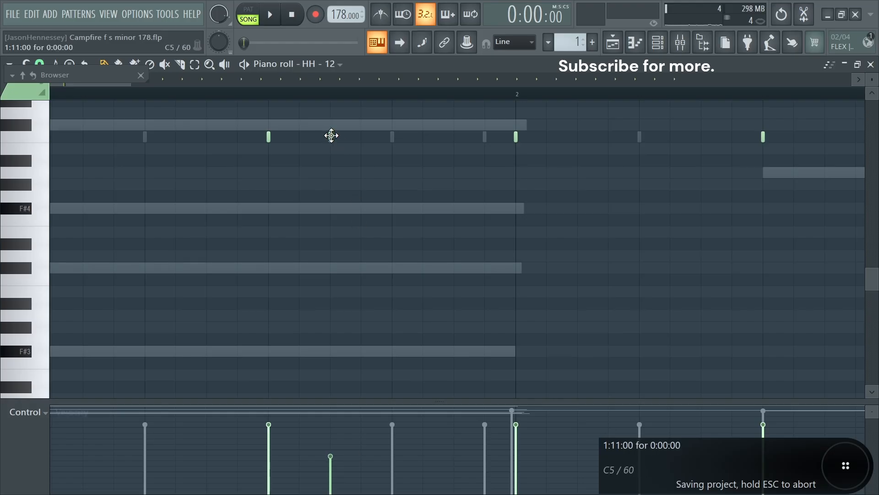
pyautogui.click(423, 137)
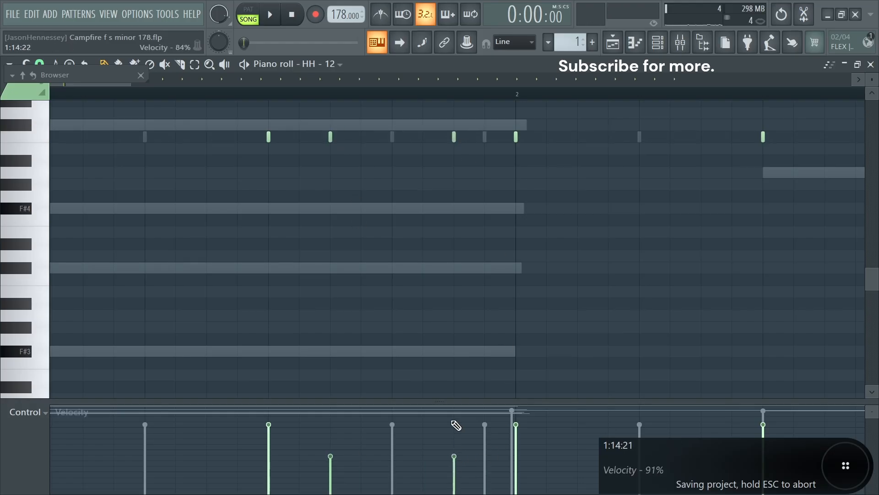
pyautogui.click(577, 137)
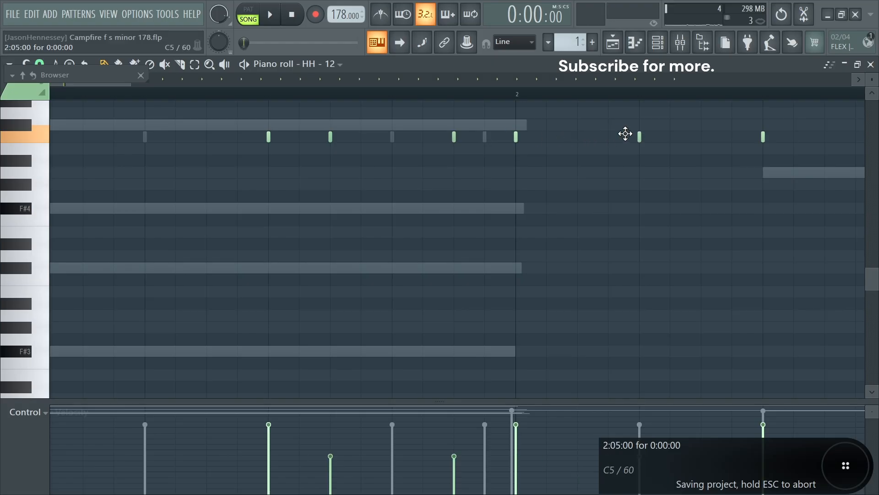
pyautogui.scroll(-10, 413, 202)
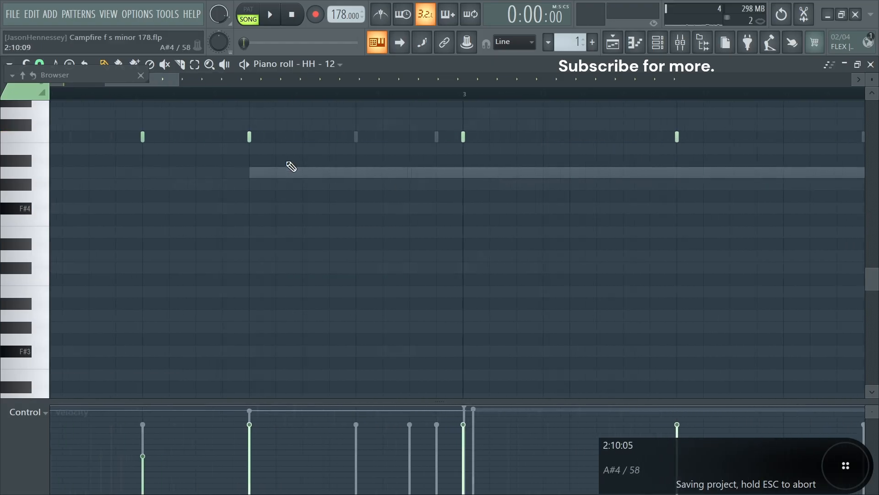
# Continue the extra quieter HH - 12 hi-hat hits through bar 16 and play the pattern
pyautogui.hotkey('ctrl', 'Right')
pyautogui.hotkey('ctrl', 'Right')
pyautogui.hotkey('ctrl', 'Right')
pyautogui.hotkey('ctrl', 'Right')
pyautogui.hotkey('ctrl', 'Right')
pyautogui.hotkey('ctrl', 'Right')
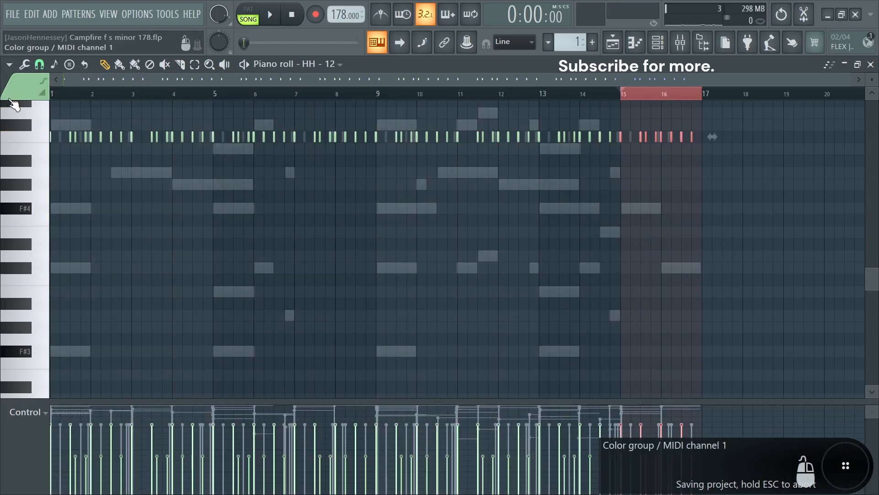
pyautogui.press('space')
pyautogui.moveTo(647, 93); pyautogui.dragTo(50, 91)
pyautogui.hotkey('ctrl', 'd')
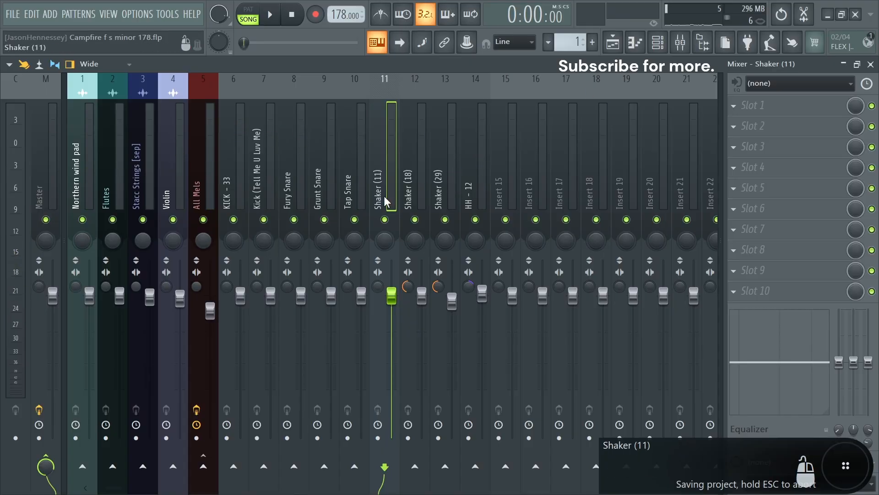
# Set the Shaker (11) mixer track's stereo separation to 100% separated and lower its volume during playback
pyautogui.moveTo(384, 196); pyautogui.dragTo(468, 203)
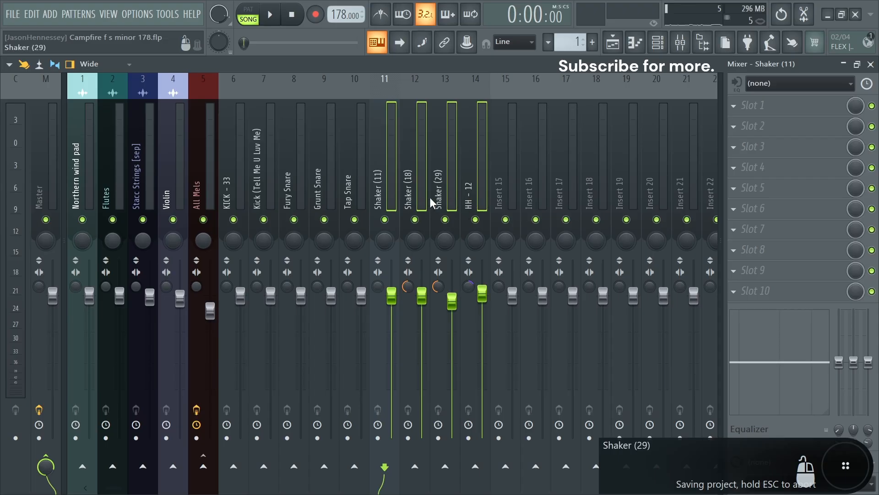
pyautogui.click(466, 216)
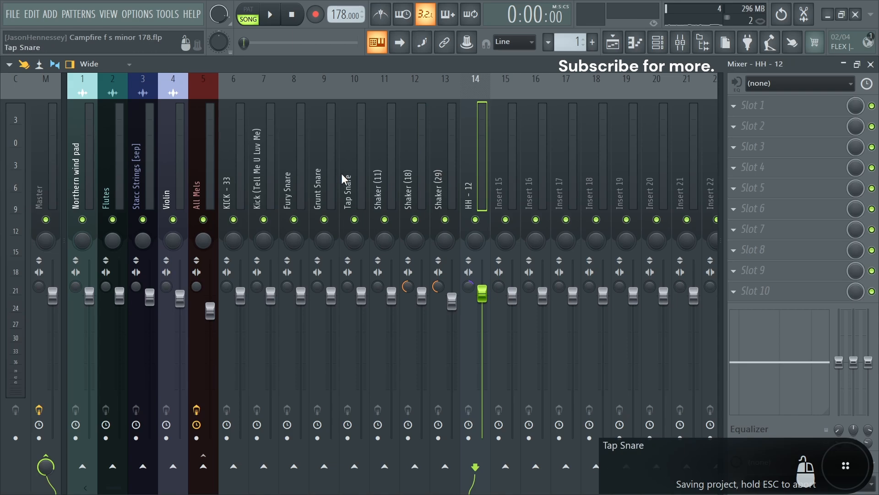
pyautogui.click(378, 179)
pyautogui.press('space')
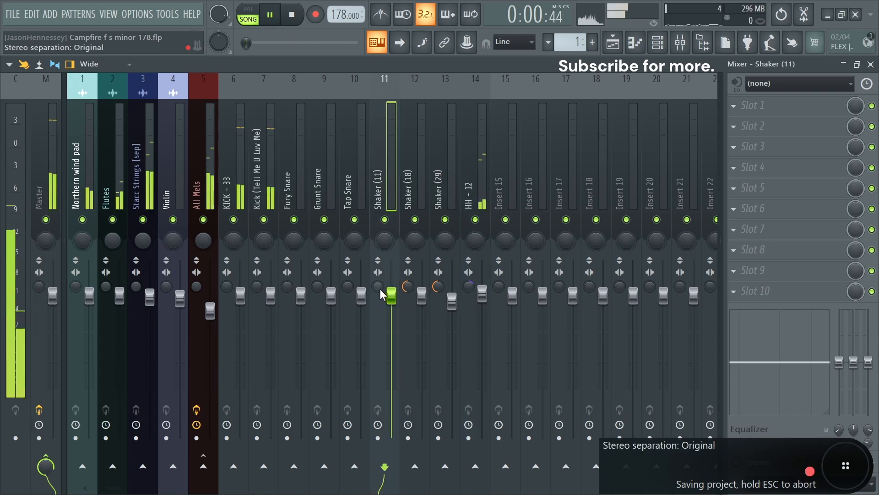
pyautogui.moveTo(377, 285); pyautogui.dragTo(377, 298)
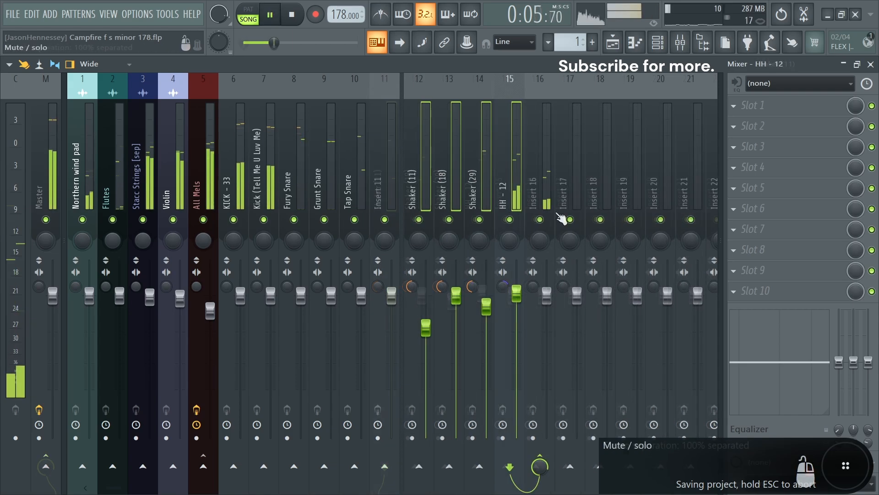
# Route the shaker and HH - 12 mixer tracks to insert 16 and load the Hats mixer track preset on it
pyautogui.rightClick(550, 186)
pyautogui.moveTo(595, 158)
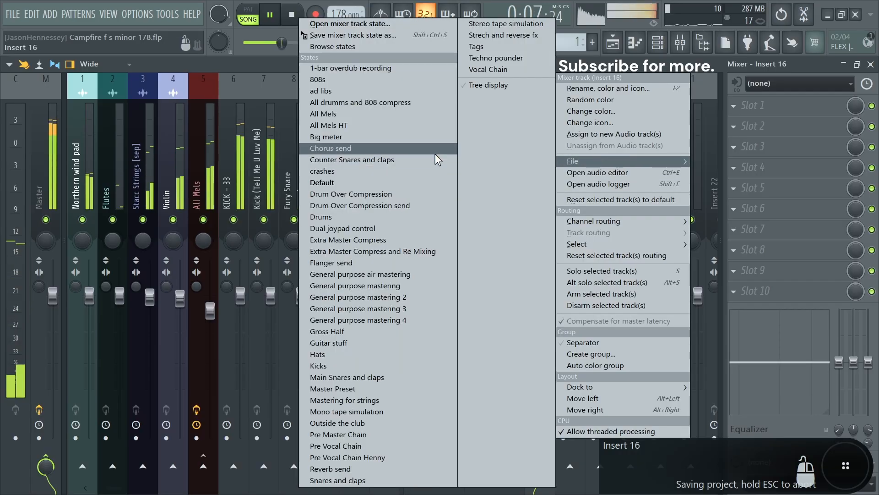
pyautogui.click(394, 353)
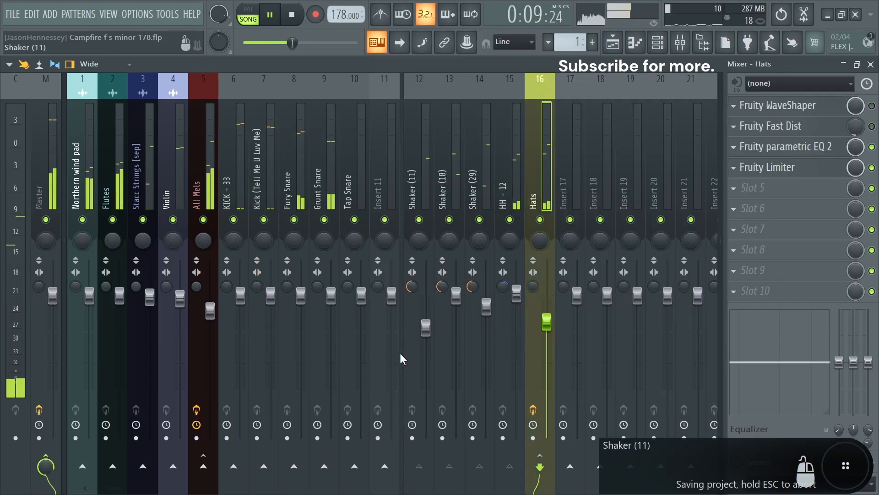
# Review the Fruity parametric EQ 2 and Fruity Limiter settings on the Hats mixer track
pyautogui.click(815, 152)
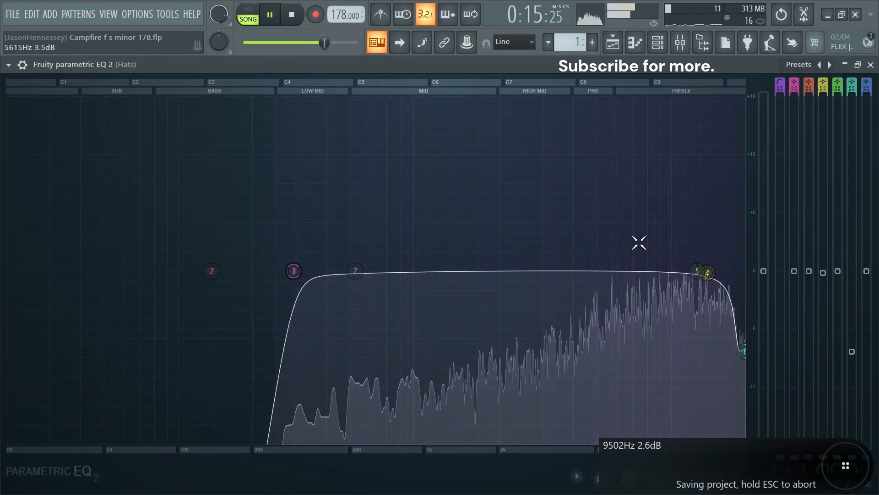
pyautogui.click(870, 65)
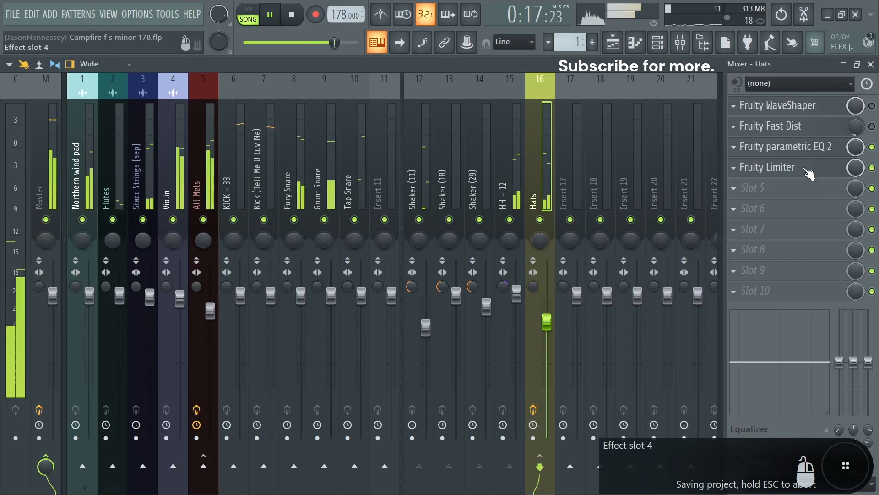
pyautogui.click(808, 170)
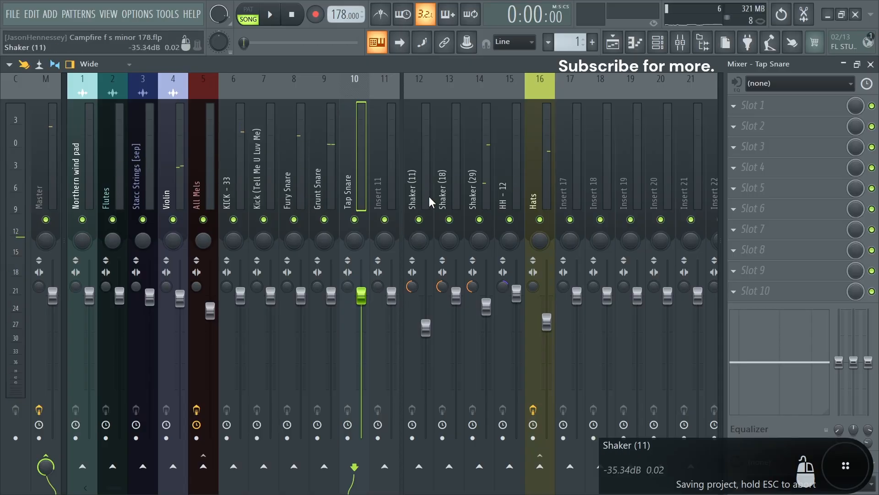
# Set the Grunt Snare mixer track's stereo separation to 50% merged and play the beat
pyautogui.press('space')
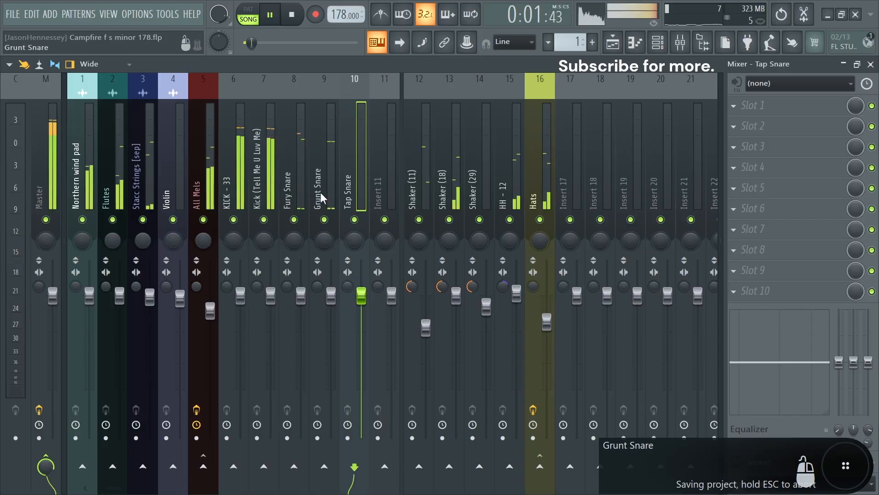
pyautogui.click(324, 197)
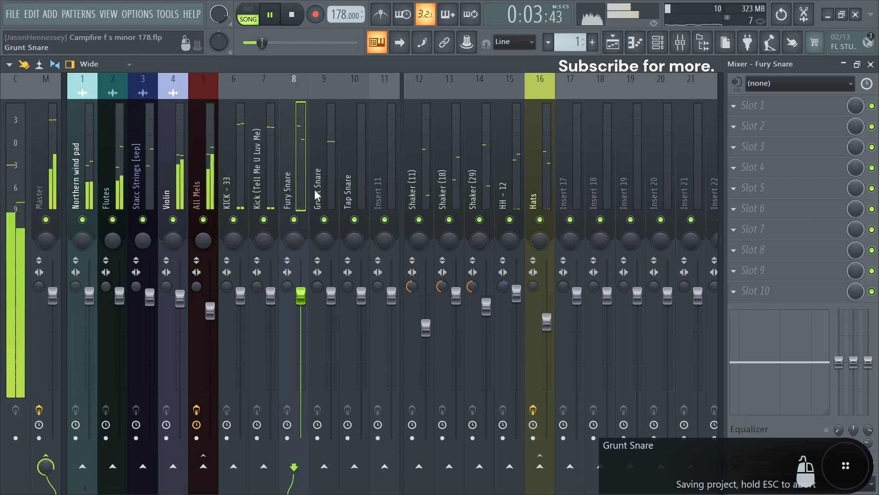
pyautogui.press('space')
pyautogui.moveTo(317, 289); pyautogui.dragTo(318, 307)
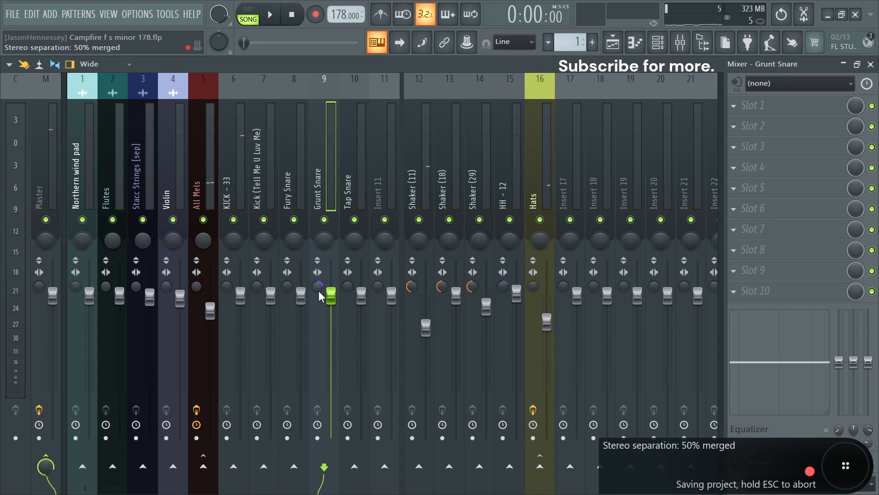
pyautogui.press('space')
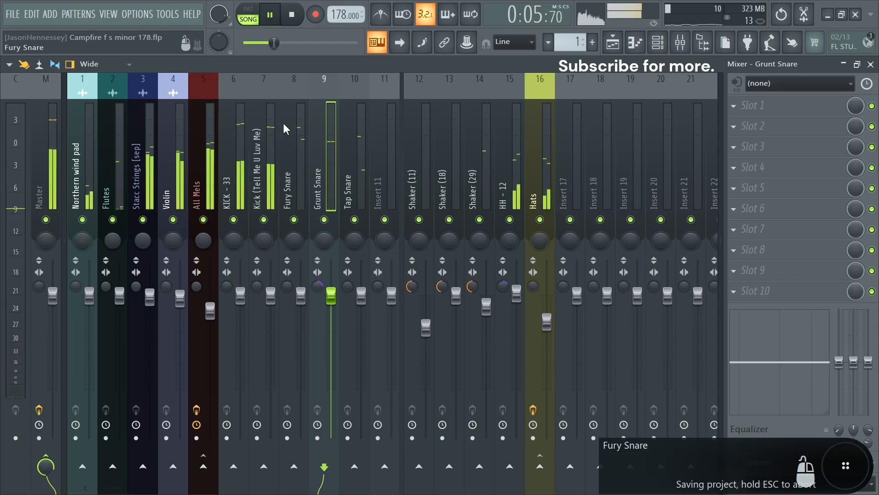
pyautogui.press('space')
# Set the Fury Snare mixer track's stereo separation to 50% separated, play the beat and select the Tap Snare track
pyautogui.click(290, 185)
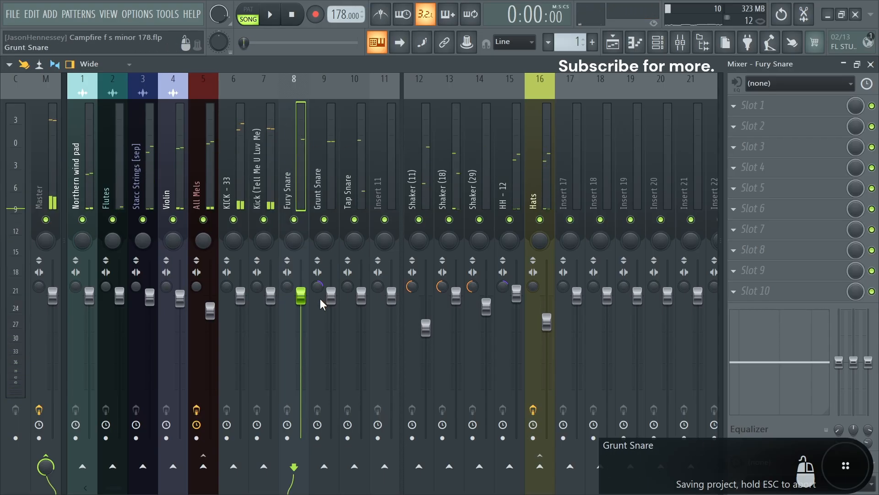
pyautogui.moveTo(287, 287); pyautogui.dragTo(287, 270)
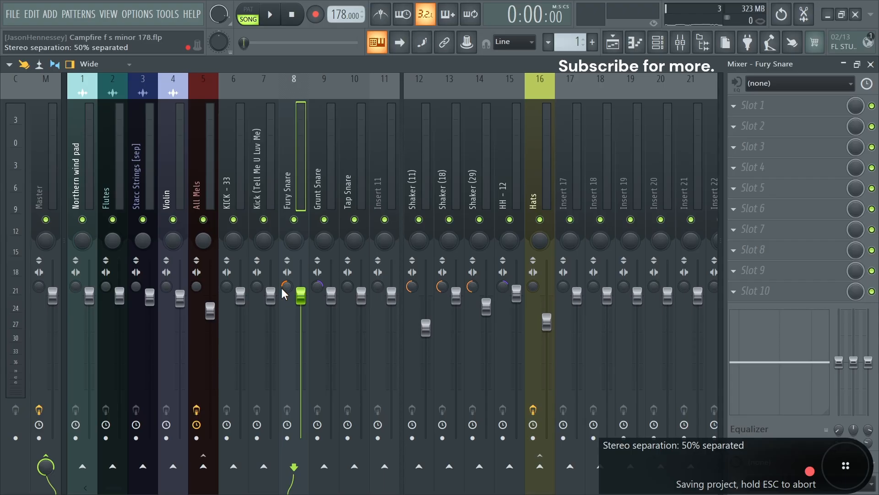
pyautogui.press('space')
pyautogui.click(369, 118)
pyautogui.press('space')
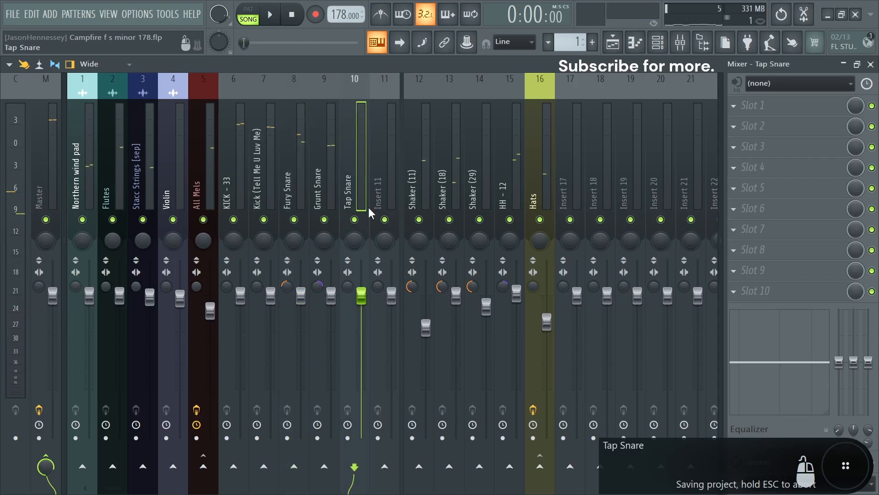
# Set the Tap Snare mixer track's stereo separation to 98% separated and lower its volume slightly while playing the beat
pyautogui.moveTo(344, 287); pyautogui.dragTo(344, 305)
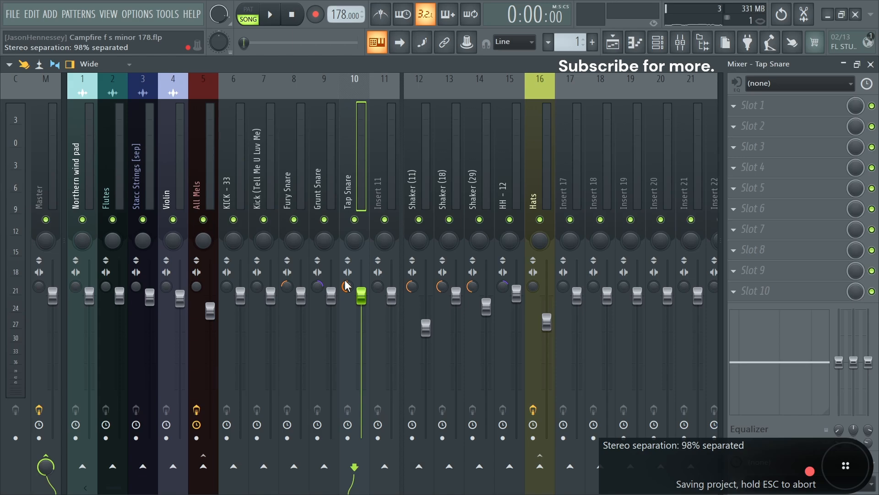
pyautogui.press('space')
pyautogui.moveTo(365, 304); pyautogui.dragTo(366, 309)
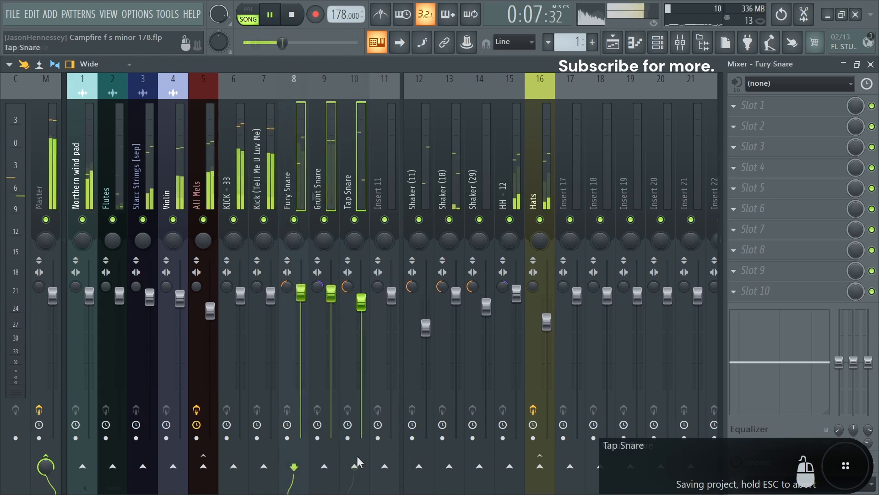
# Route the three snare mixer tracks to insert 11, load the claps and snares preset on it and stop playback
pyautogui.click(385, 466)
pyautogui.rightClick(385, 192)
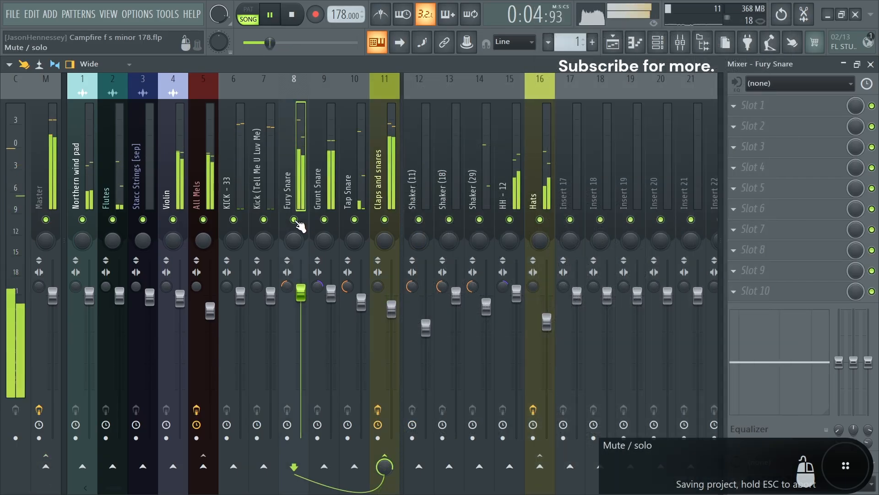
pyautogui.press('space')
# Cut the Grunt Snare mixer track's highs by 18 dB with the high shelf at about 11.2 kHz while playing the beat
pyautogui.click(318, 192)
pyautogui.click(307, 194)
pyautogui.click(314, 195)
pyautogui.click(307, 195)
pyautogui.click(330, 195)
pyautogui.moveTo(798, 362); pyautogui.dragTo(826, 410)
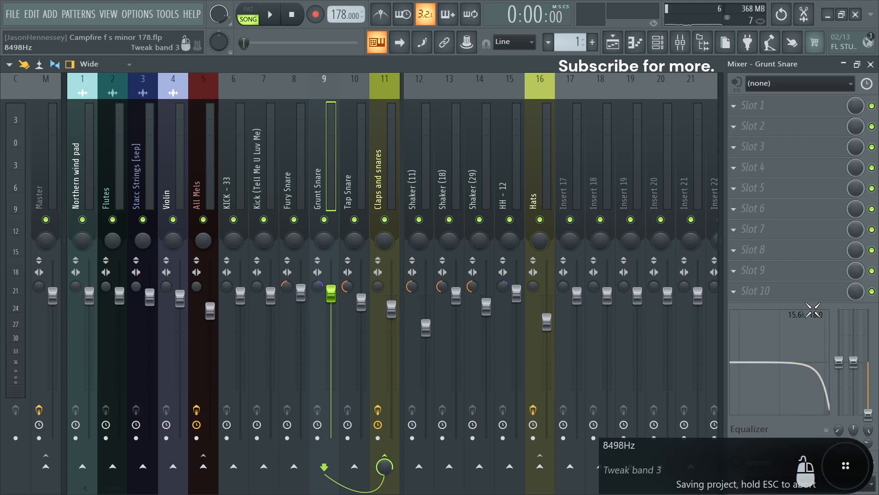
pyautogui.press('space')
pyautogui.moveTo(815, 370); pyautogui.dragTo(809, 369)
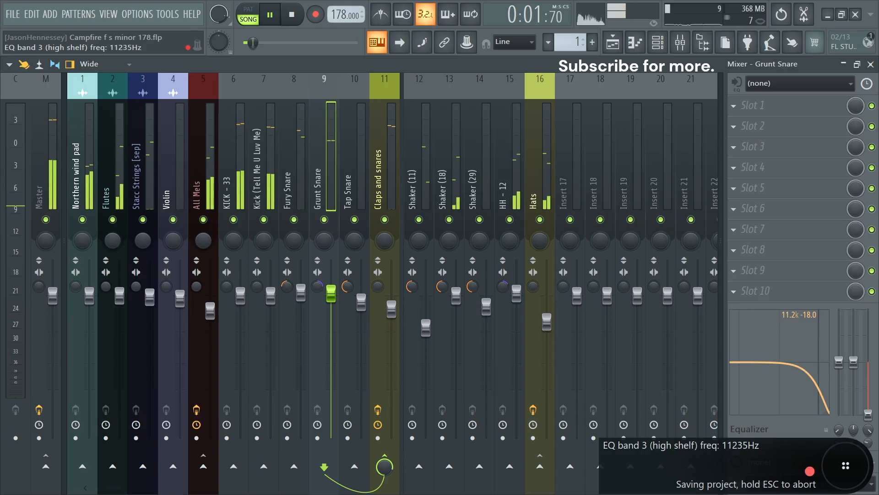
# Route both kick mixer tracks to insert 8 and load the kick mixer track preset on it
pyautogui.moveTo(266, 172); pyautogui.dragTo(241, 182)
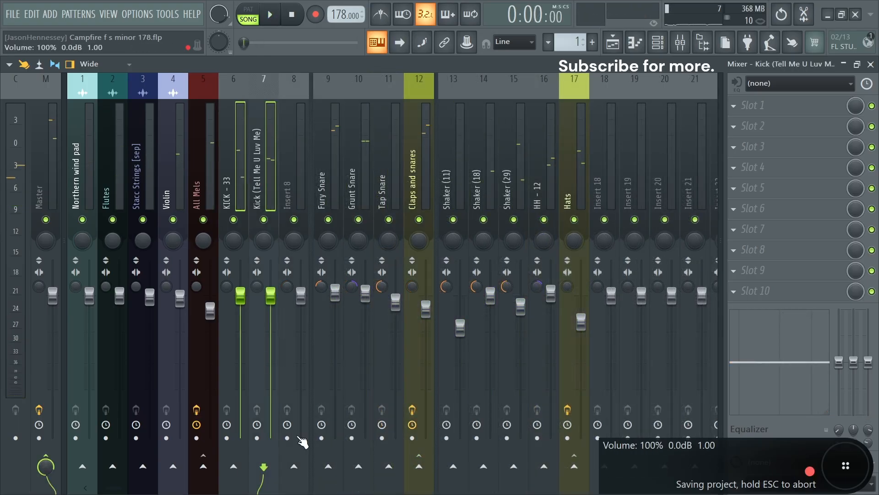
pyautogui.rightClick(293, 161)
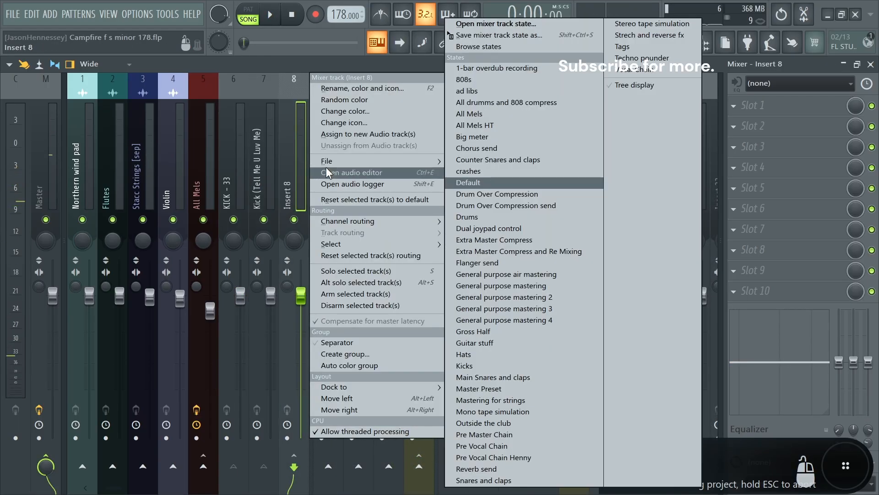
pyautogui.click(338, 171)
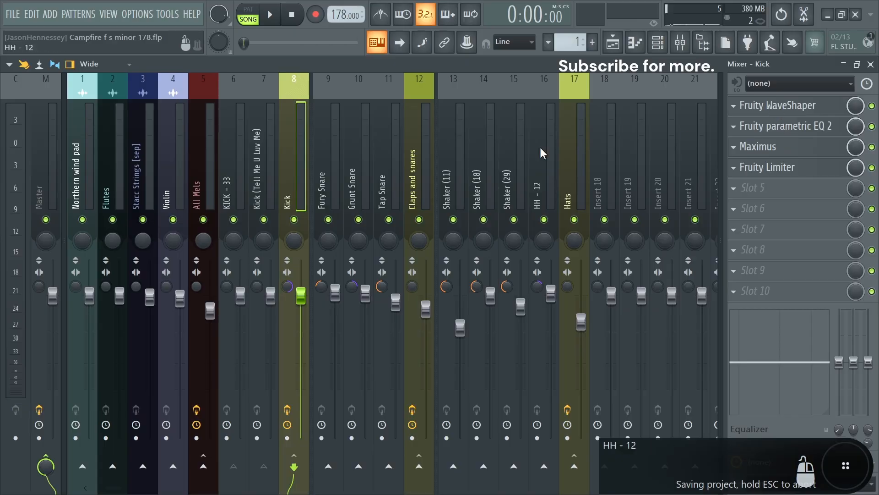
# Examine the Fruity WaveShaper, Fruity parametric EQ 2 and Maximus settings on the Kick mixer track
pyautogui.click(788, 106)
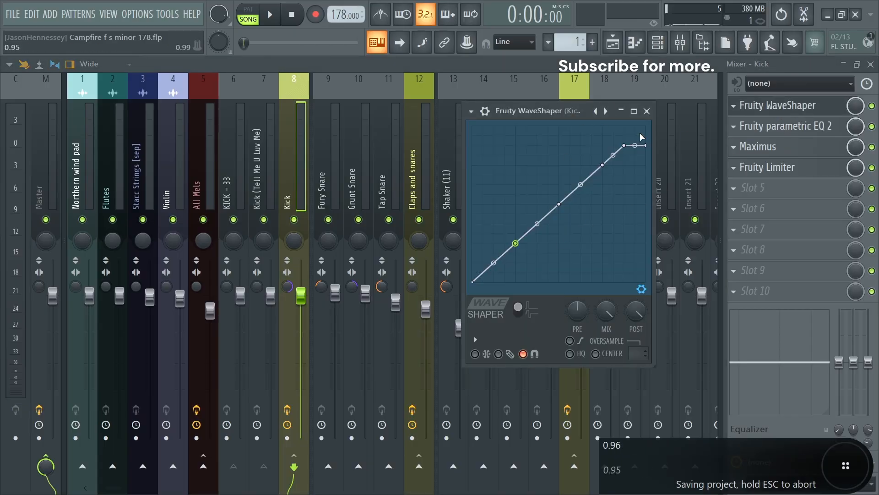
pyautogui.press('space')
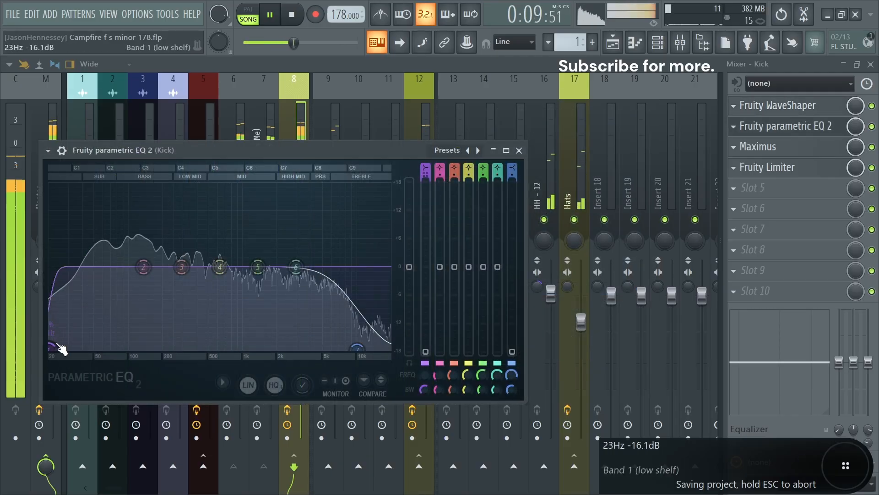
pyautogui.click(787, 146)
pyautogui.press('space')
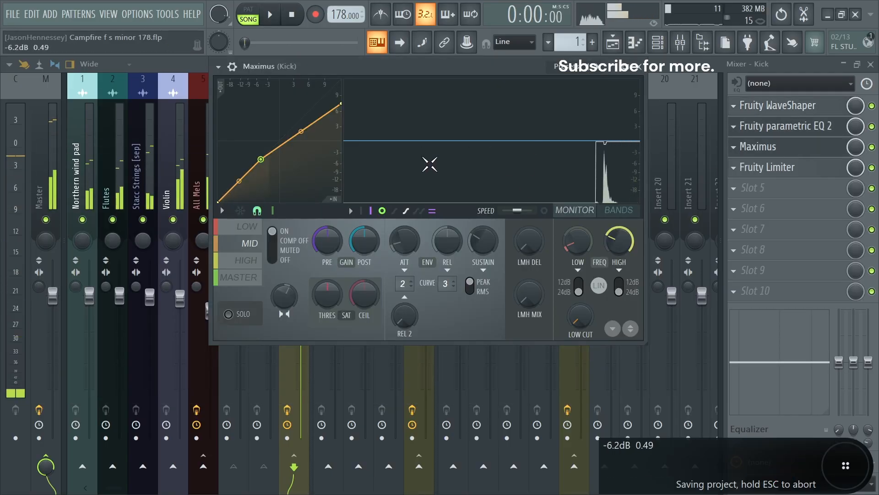
# Examine the Maximus low band's compression curve and low band frequency while playing the beat
pyautogui.moveTo(504, 67); pyautogui.dragTo(482, 161)
pyautogui.click(224, 325)
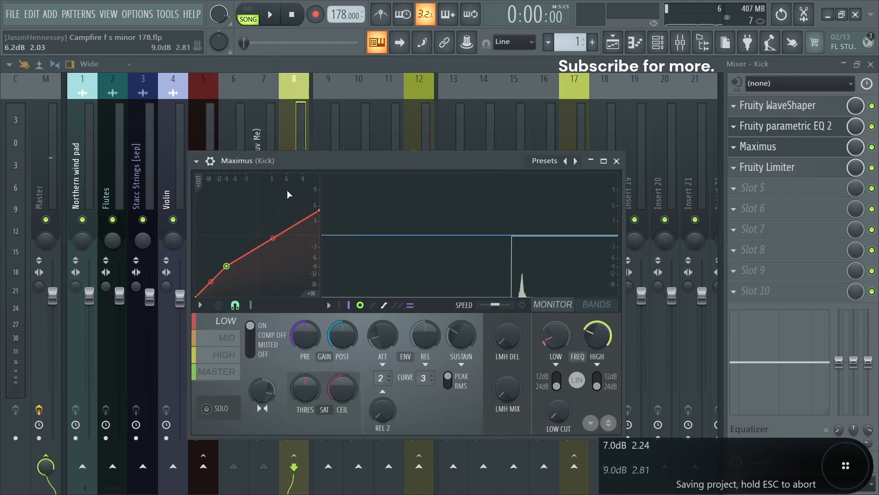
pyautogui.press('space')
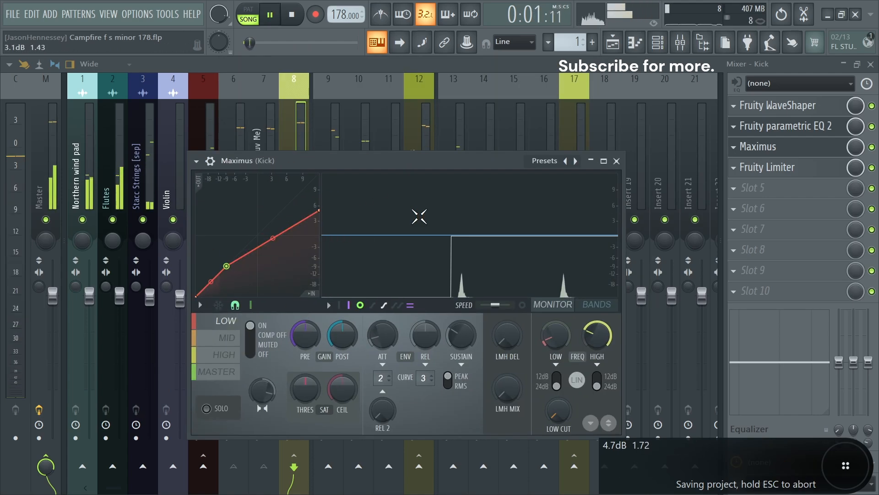
pyautogui.press('space')
pyautogui.moveTo(398, 195); pyautogui.dragTo(442, 172)
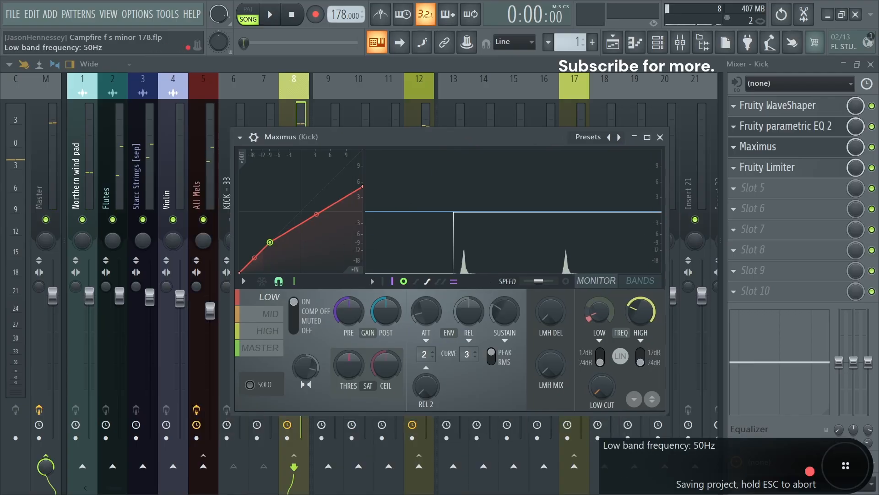
pyautogui.click(588, 311)
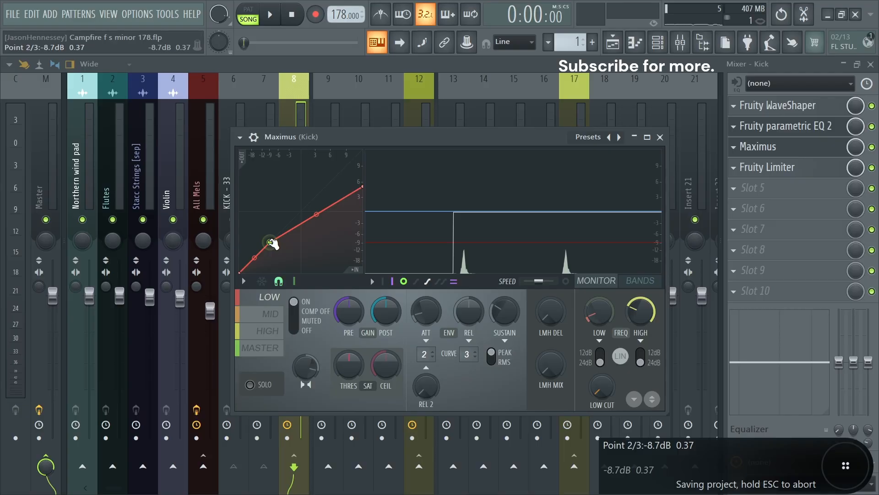
# Adjust the Maximus low band's pre gain to about 4.3 dB while playing the beat
pyautogui.moveTo(341, 308)
pyautogui.mouseDown()
pyautogui.moveTo(343, 300)
pyautogui.moveTo(344, 309)
pyautogui.mouseUp()
pyautogui.press('space')
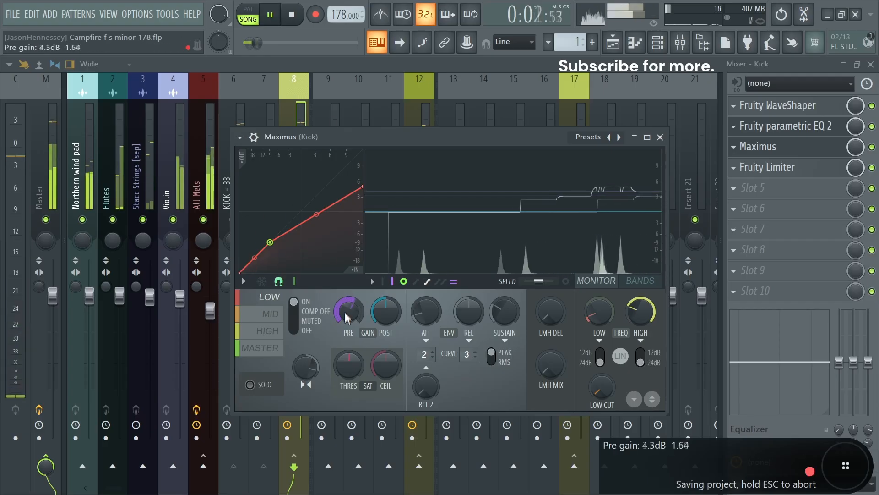
pyautogui.moveTo(344, 311); pyautogui.dragTo(344, 312)
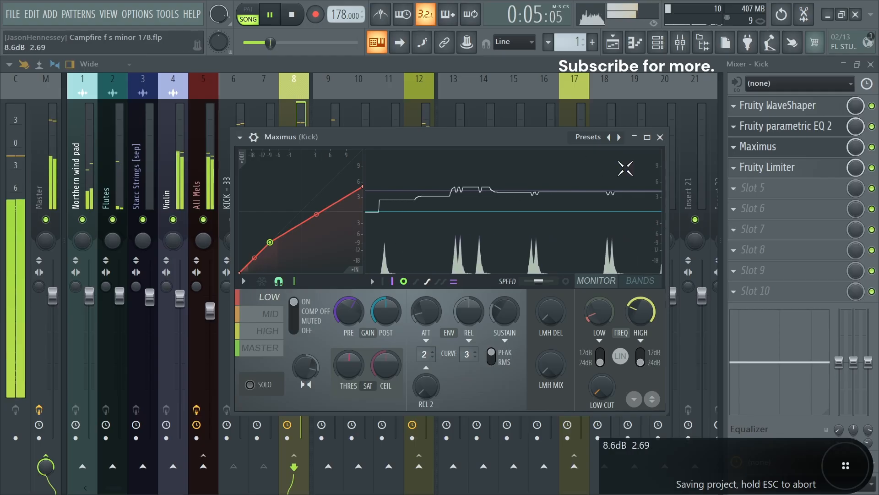
pyautogui.press('space')
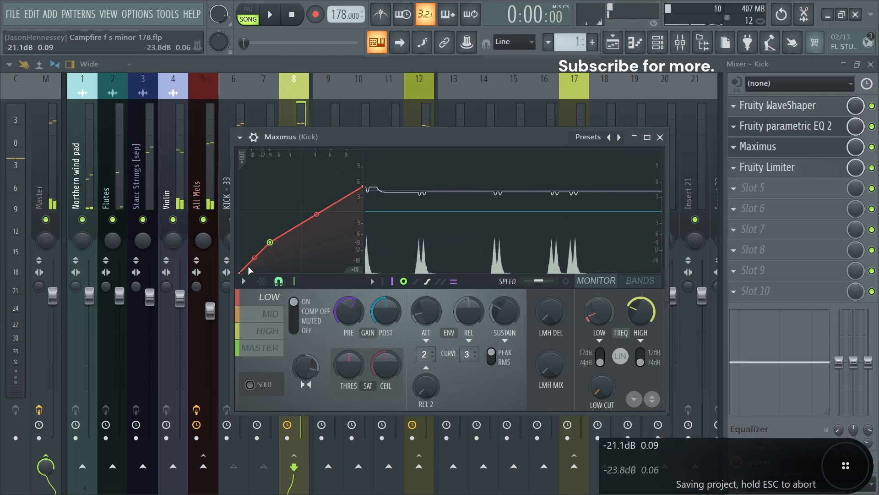
# Add a point near the quiet end of the Maximus low and mid band curves and bend the following segment upward
pyautogui.rightClick(246, 267)
pyautogui.moveTo(242, 270); pyautogui.dragTo(243, 272)
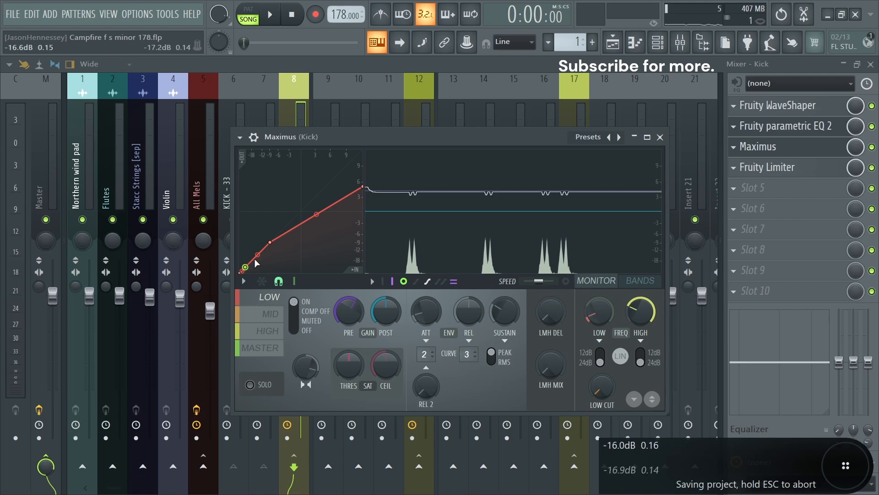
pyautogui.moveTo(258, 257); pyautogui.dragTo(258, 252)
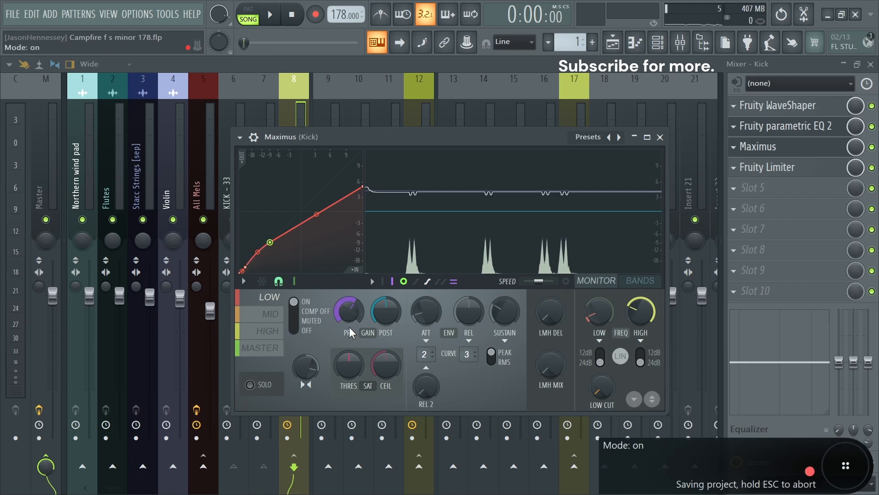
pyautogui.press('space')
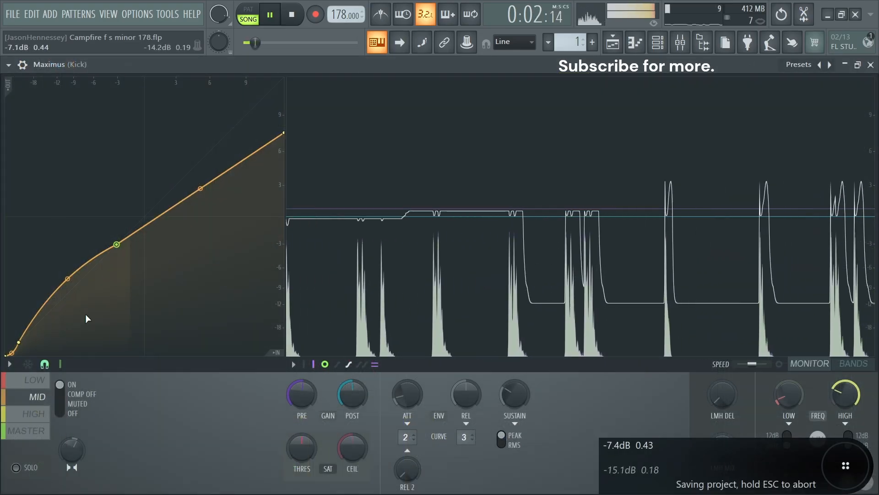
# Check the Maximus high band, then raise the master band's pre gain and bend its curve upward from a new quiet-end point
pyautogui.click(41, 414)
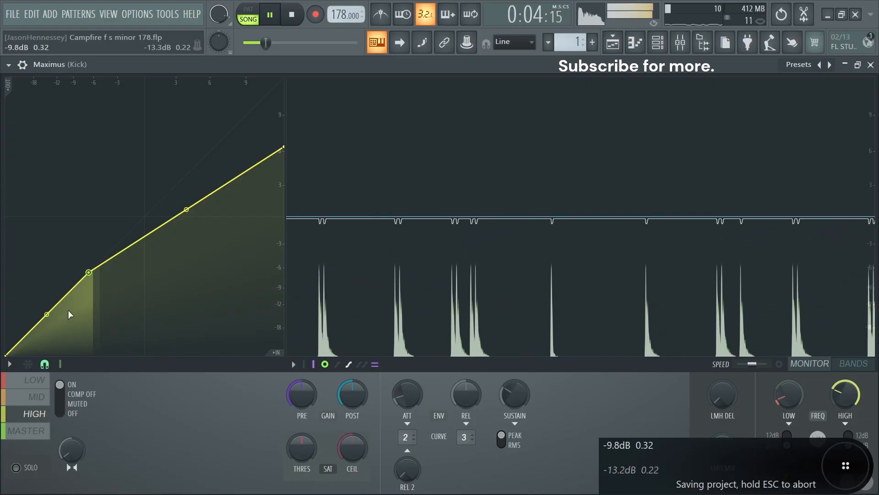
pyautogui.click(27, 431)
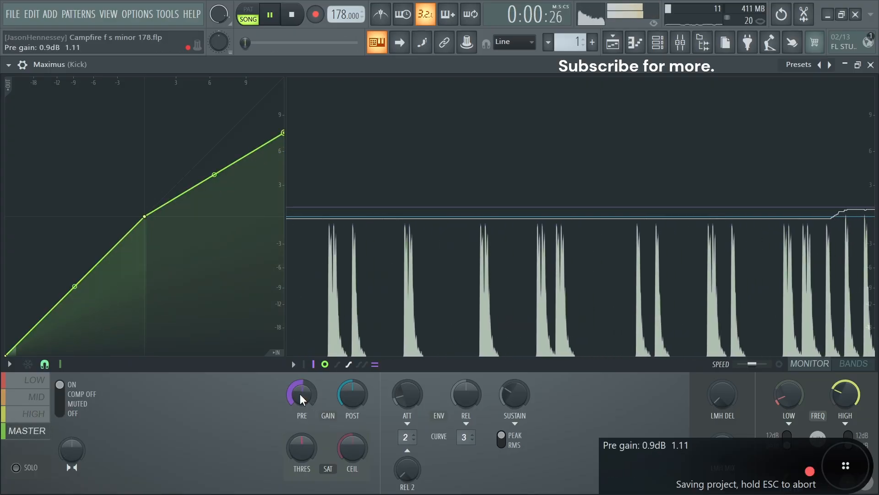
pyautogui.scroll(3, 302, 395)
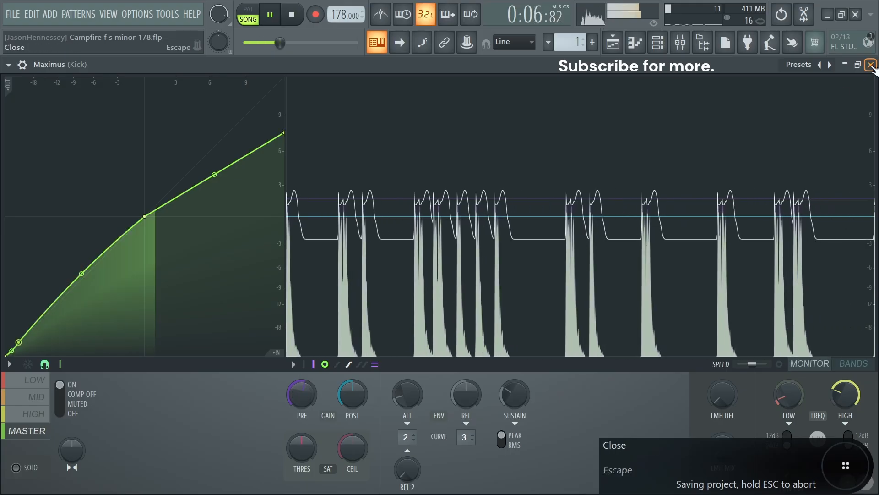
pyautogui.moveTo(791, 473); pyautogui.dragTo(791, 431)
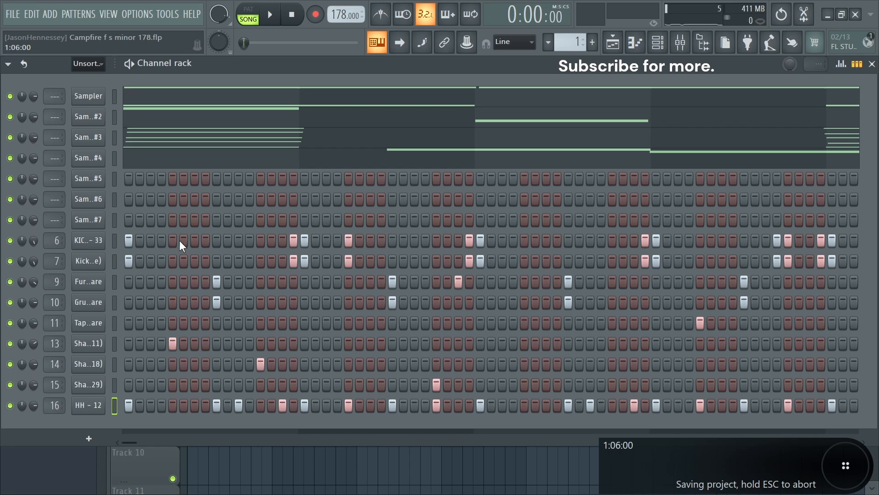
# Open the KICK - 33 notes in the piano roll and look at the quantizer with the dotted eighths template
pyautogui.moveTo(815, 108); pyautogui.dragTo(1, 158)
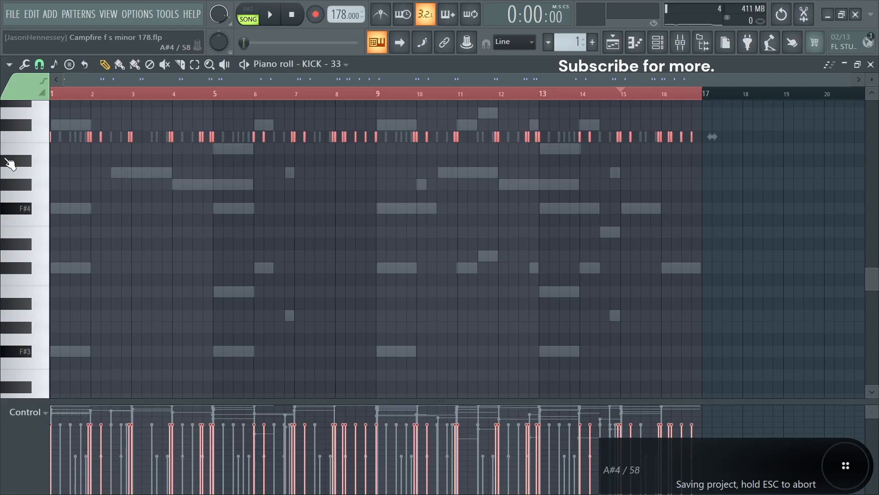
pyautogui.hotkey('alt', 'q')
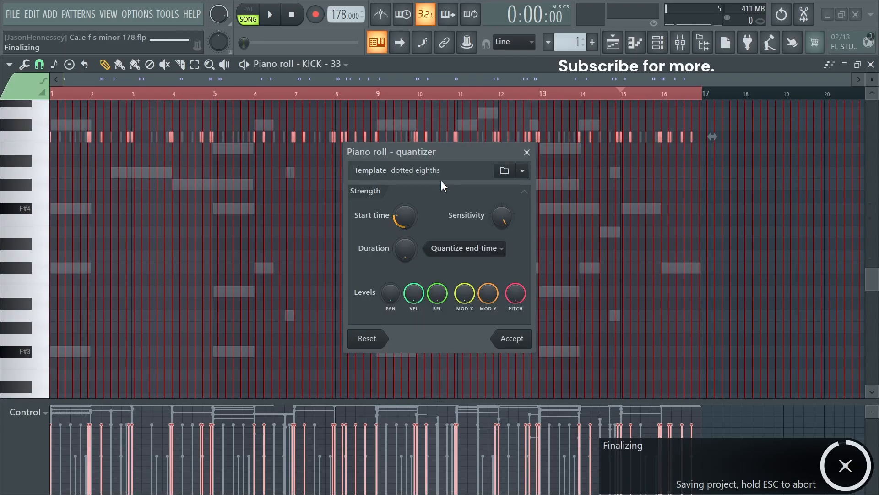
pyautogui.click(527, 152)
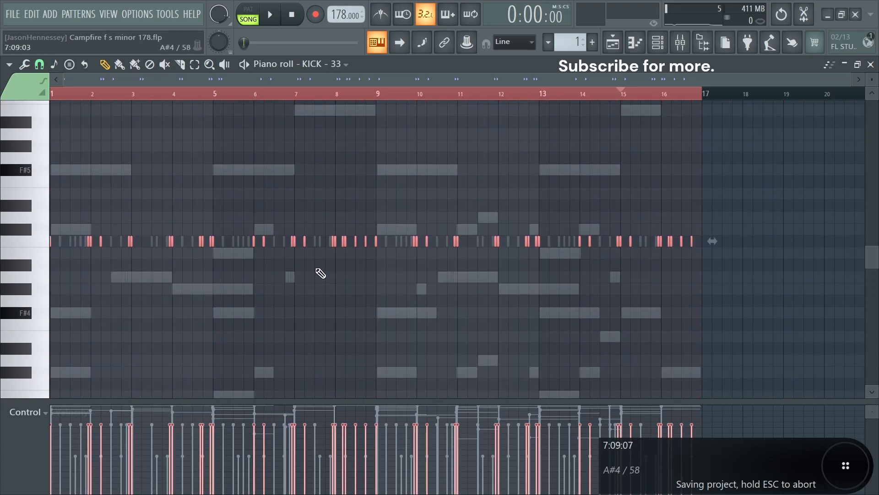
pyautogui.scroll(4, 209, 306)
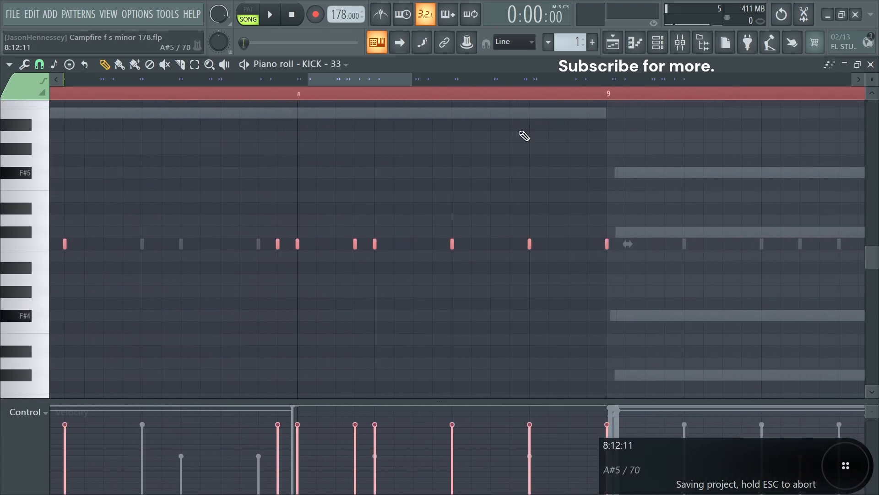
# Quantize the KICK - 33 notes to the dotted eighths template with a low start time strength
pyautogui.hotkey('alt', 'q')
pyautogui.moveTo(447, 152); pyautogui.dragTo(479, 294)
pyautogui.moveTo(426, 364); pyautogui.dragTo(426, 316)
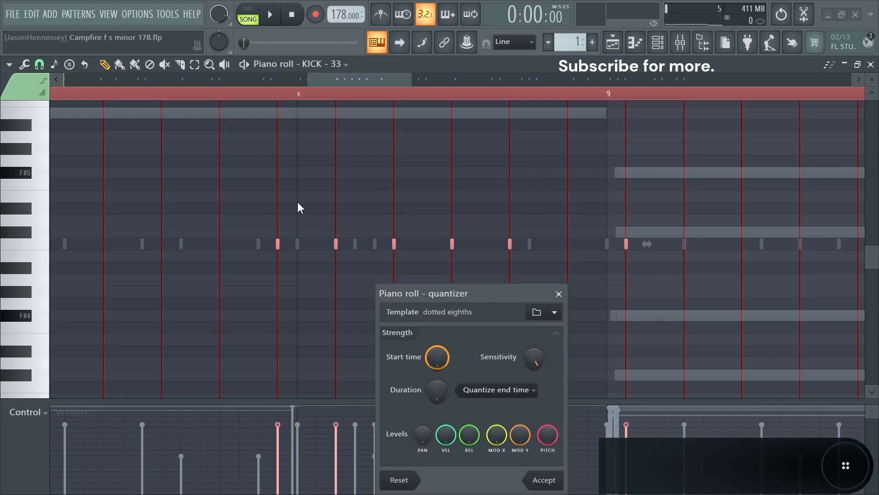
pyautogui.moveTo(435, 359); pyautogui.dragTo(435, 403)
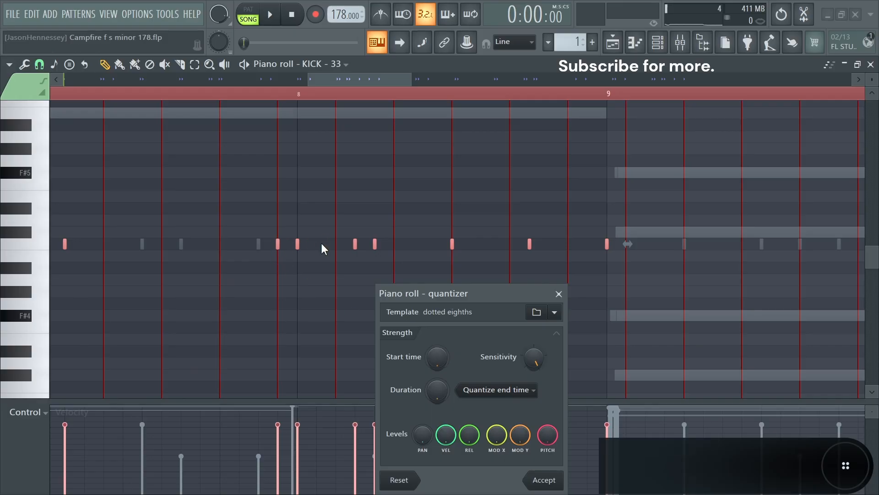
pyautogui.moveTo(437, 357); pyautogui.dragTo(437, 350)
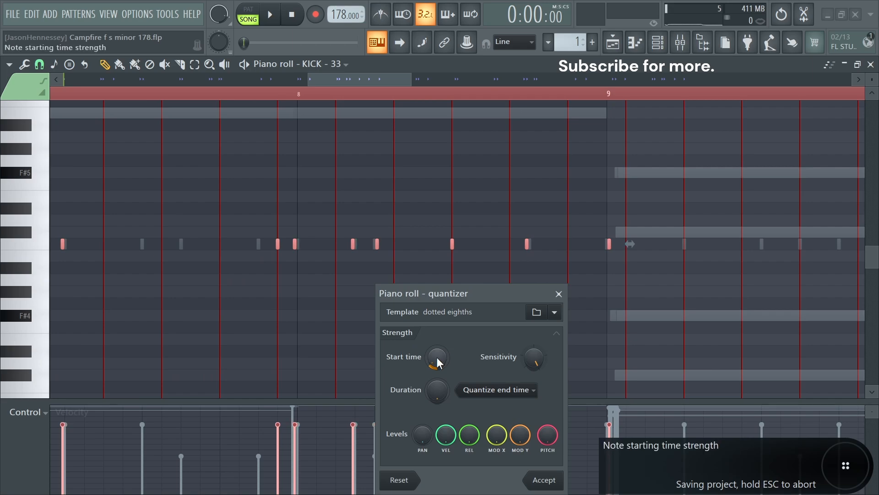
pyautogui.moveTo(436, 367); pyautogui.dragTo(436, 363)
pyautogui.click(544, 480)
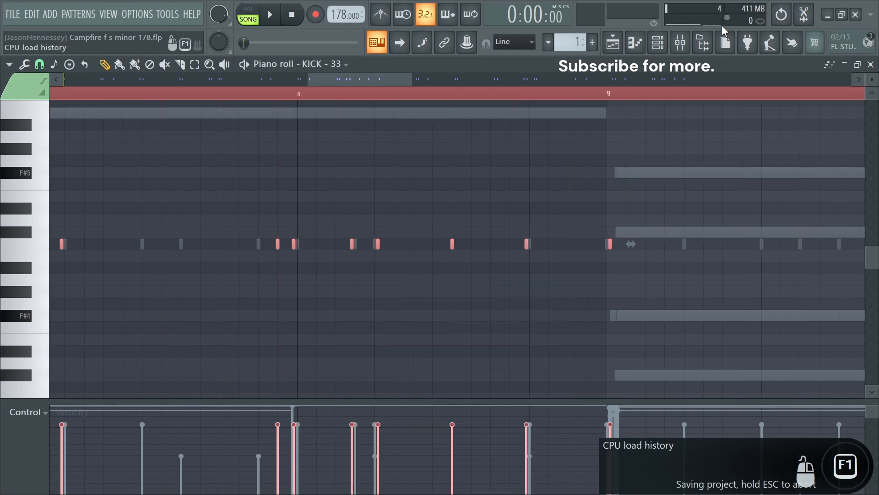
# Apply the same light dotted eighths quantization to the Kick (Tell Me U Luv Me) channel
pyautogui.click(657, 42)
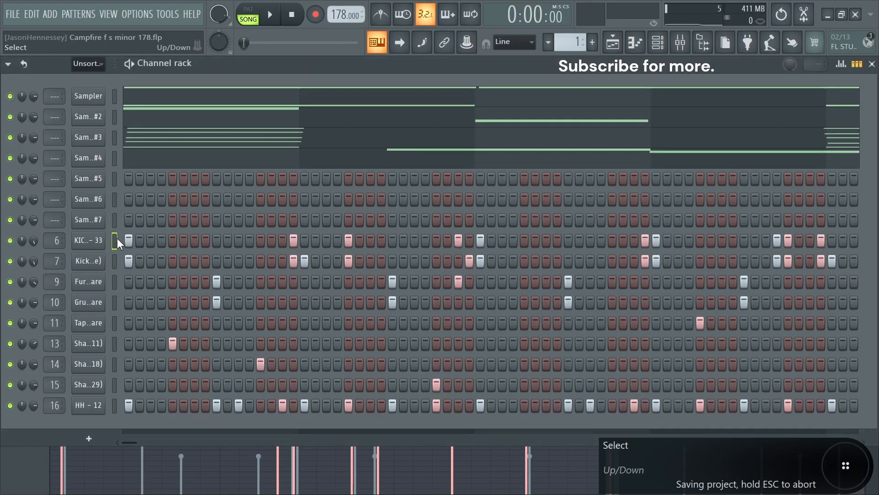
pyautogui.click(115, 261)
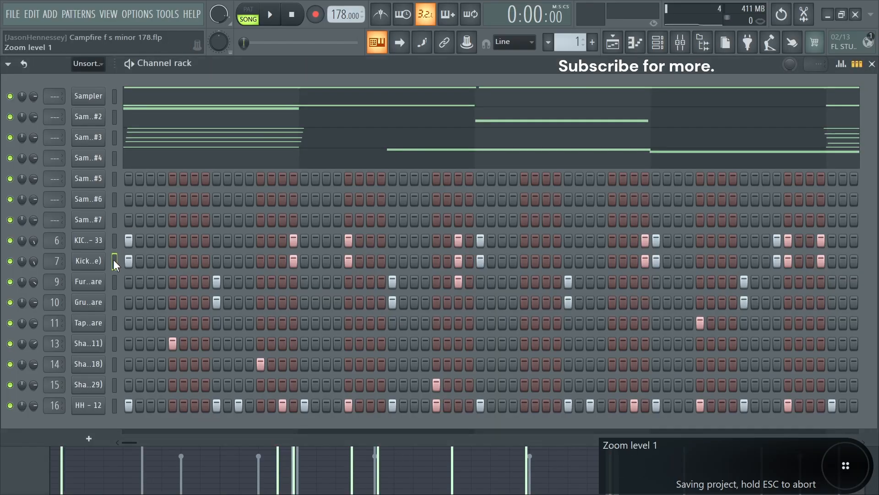
# Play back the quantized drum beat with the melody and look at the HH - 12 notes in the piano roll
pyautogui.press('space')
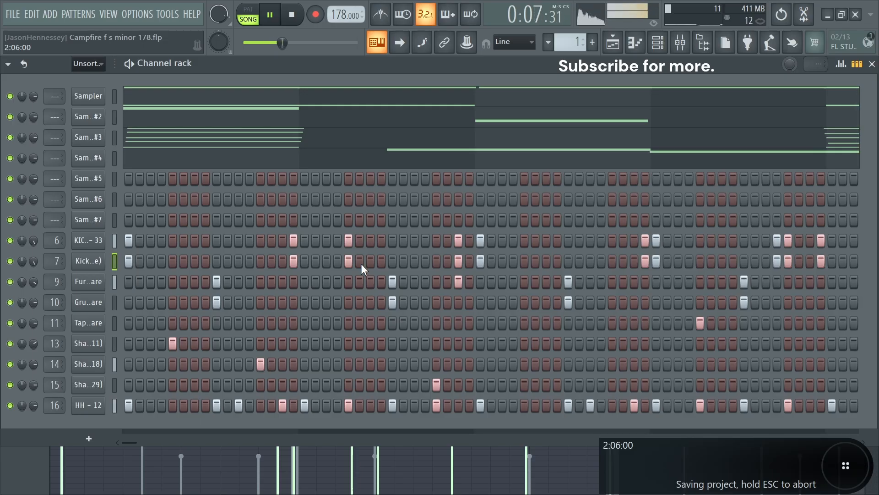
pyautogui.rightClick(98, 405)
pyautogui.press('space')
pyautogui.click(147, 314)
pyautogui.scroll(4, 275, 275)
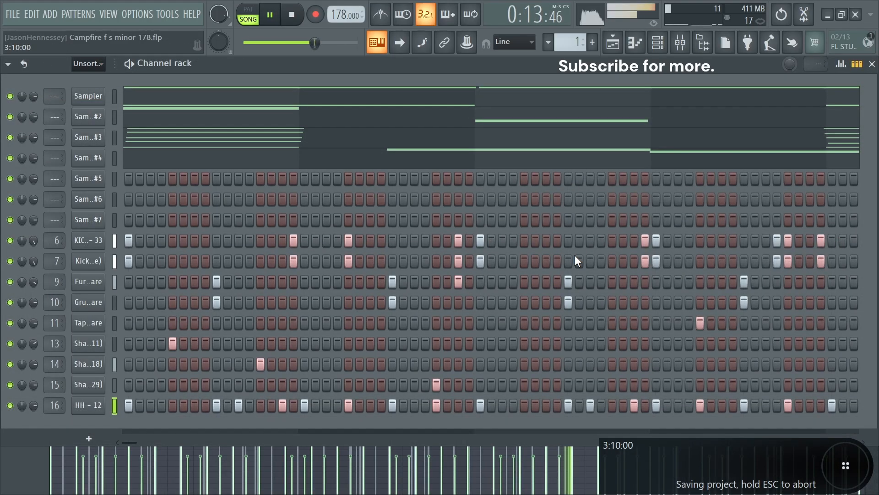
pyautogui.press('space')
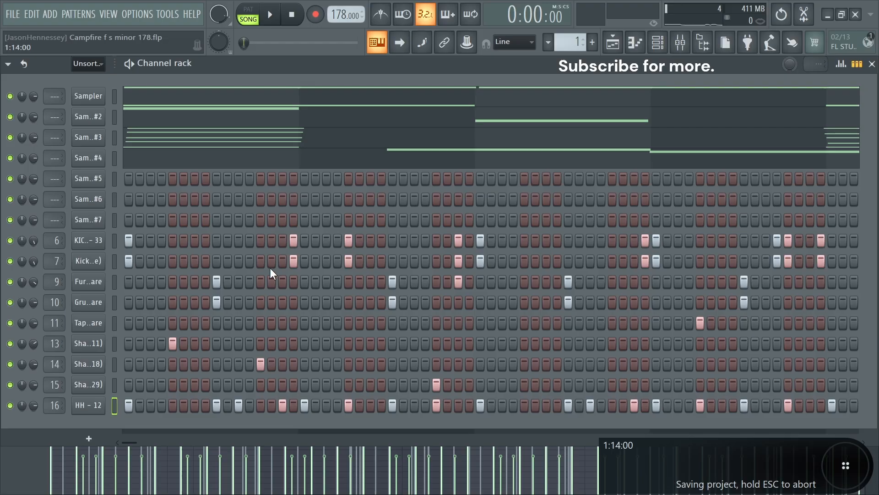
pyautogui.press('space')
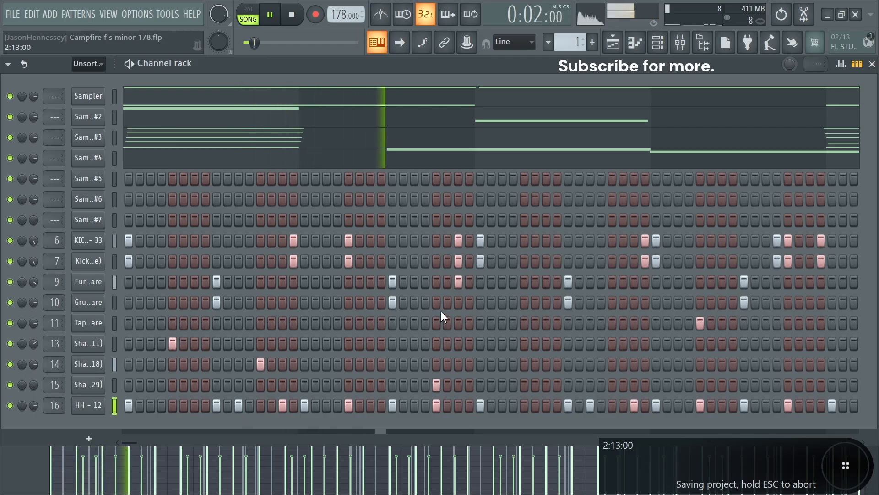
pyautogui.press('space')
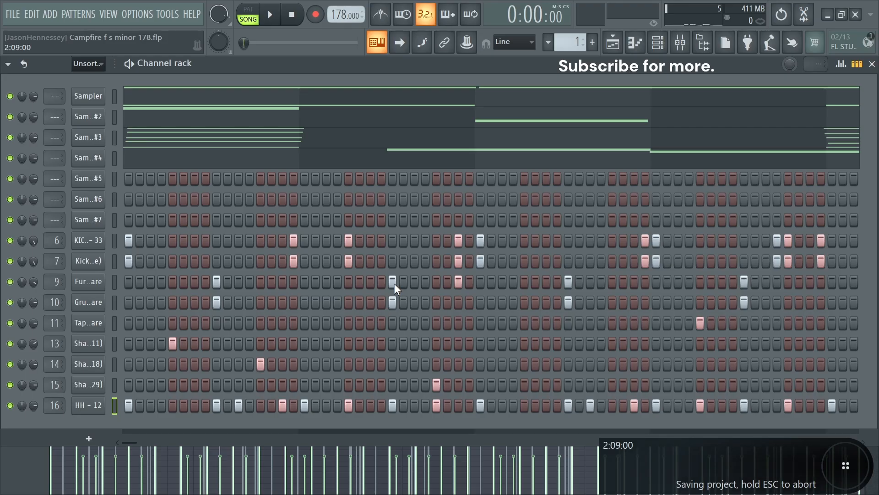
# Add a FLEX channel with the T-Bird Slap preset and place a one-bar F#4 note at the start of bar 1
pyautogui.click(88, 438)
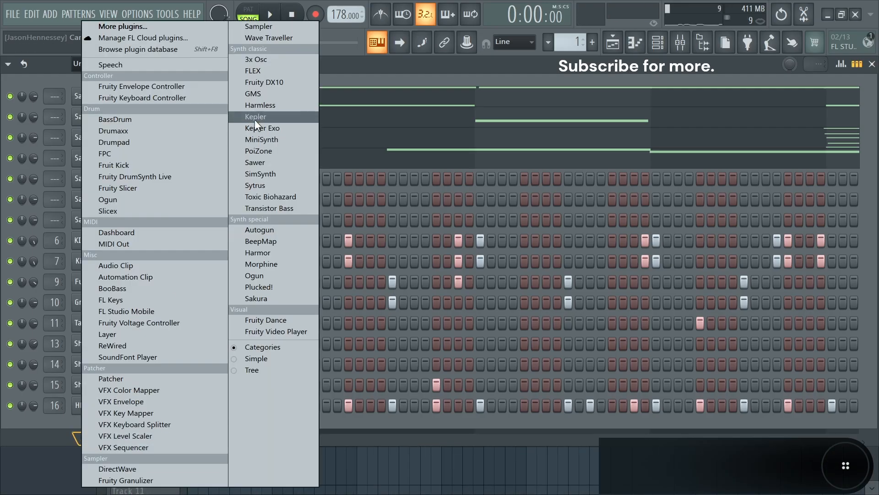
pyautogui.click(265, 67)
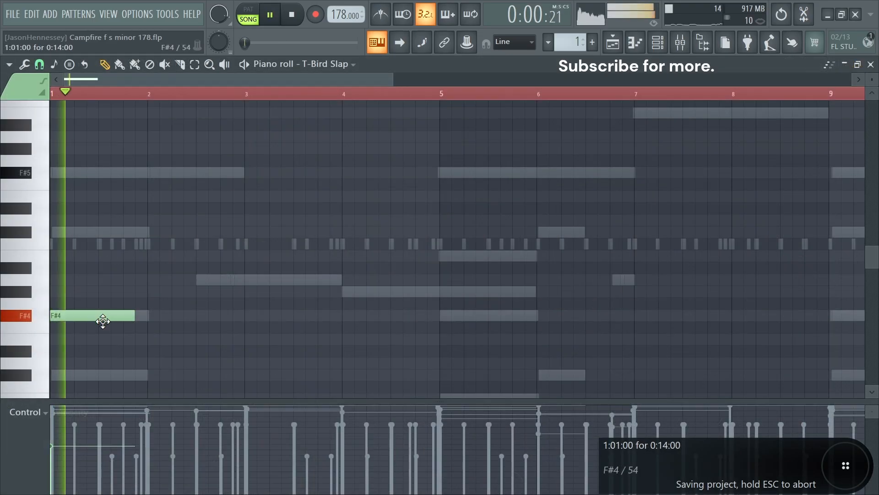
pyautogui.moveTo(132, 315); pyautogui.dragTo(142, 315)
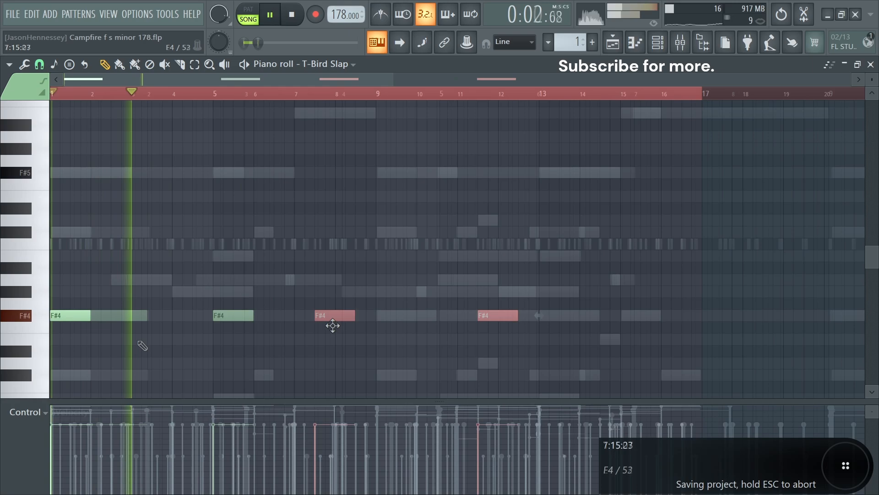
# Repeat the one-bar F#4 note at bars 5, 9 and 13, and add short G#4 notes at the ends of bars 4 and 12
pyautogui.moveTo(332, 326); pyautogui.dragTo(394, 327)
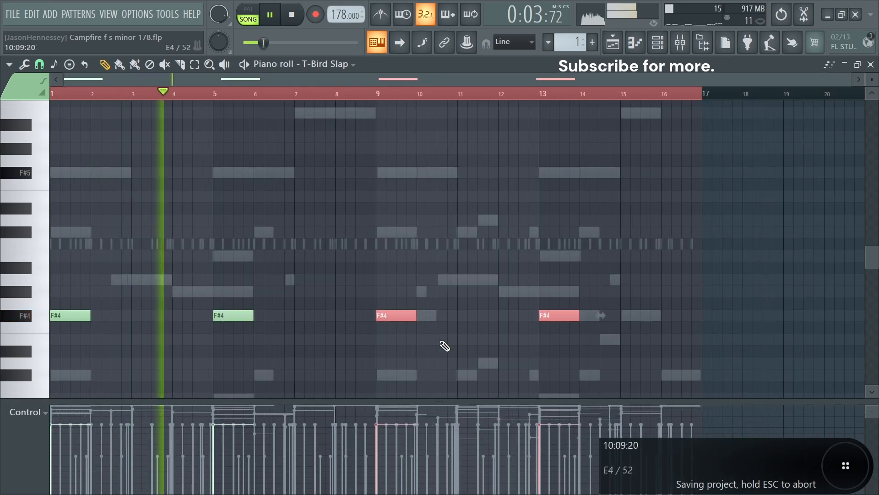
pyautogui.keyDown('ctrl'); pyautogui.click(437, 342); pyautogui.keyUp('ctrl')
pyautogui.scroll(4, 162, 344)
pyautogui.scroll(1, 307, 304)
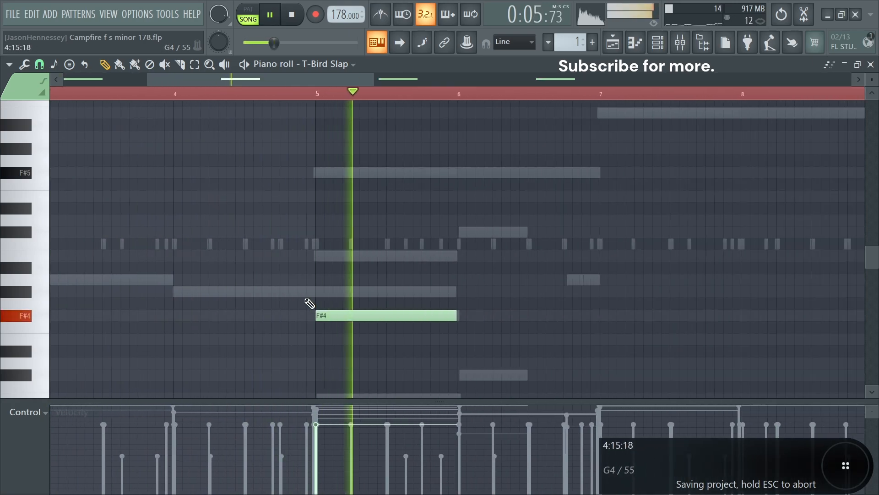
pyautogui.scroll(-2, 304, 304)
pyautogui.scroll(4, 328, 310)
pyautogui.scroll(-5, 338, 312)
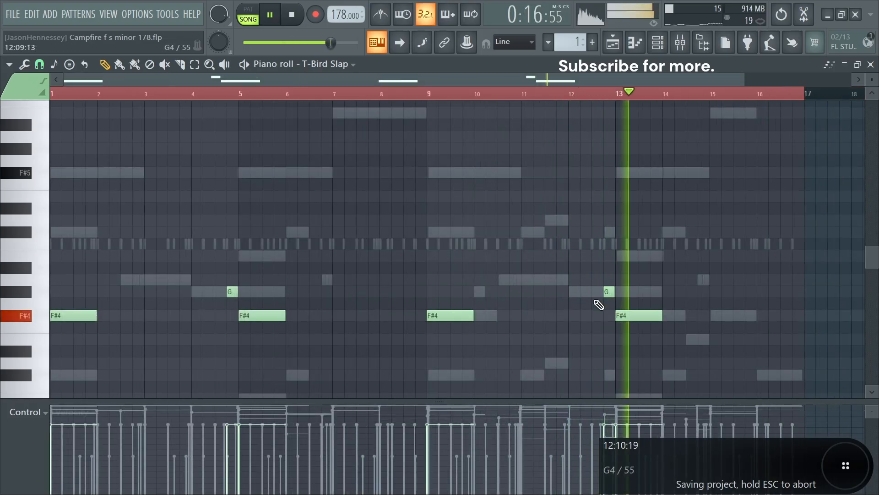
# Lower the T-Bird Slap notes one octave to F#3 and G#3, and split the bar 9 F#3 note into two halves
pyautogui.click(41, 315)
pyautogui.hotkey('ctrl', 'Down')
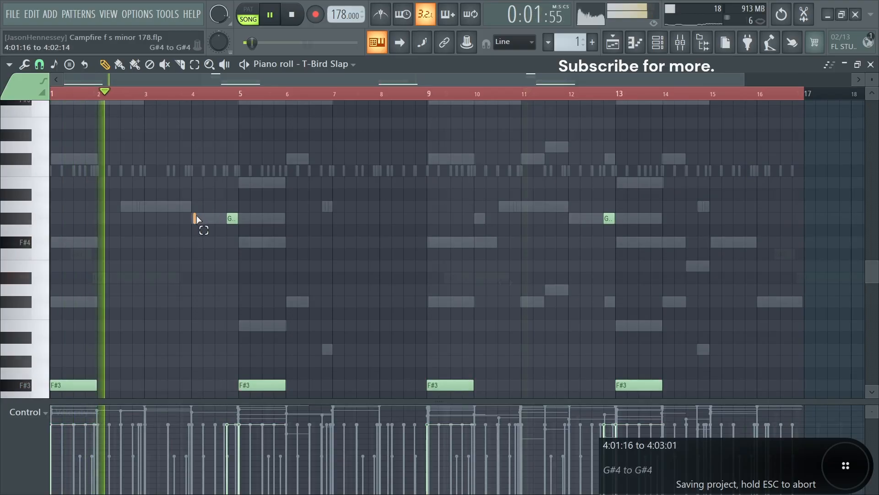
pyautogui.moveTo(192, 228); pyautogui.dragTo(648, 213)
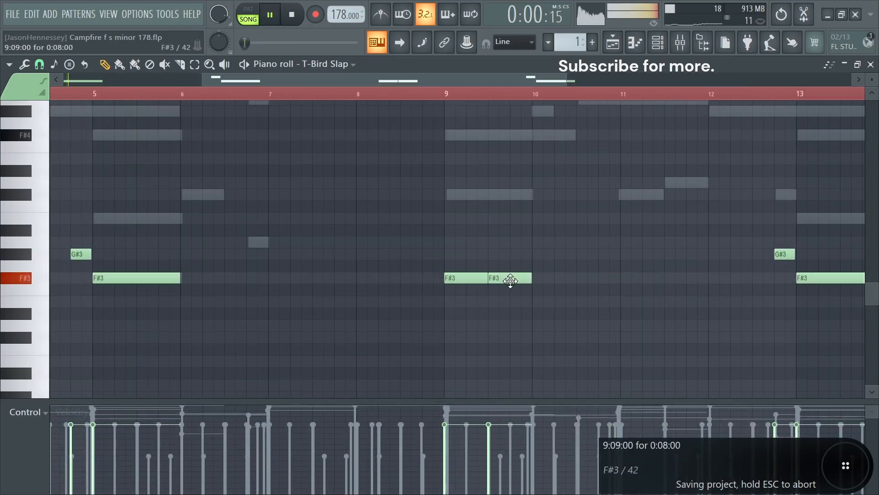
# Add a short A3 note at the start of bar 12 and check the split F#3 notes in bar 9
pyautogui.scroll(-3, 511, 280)
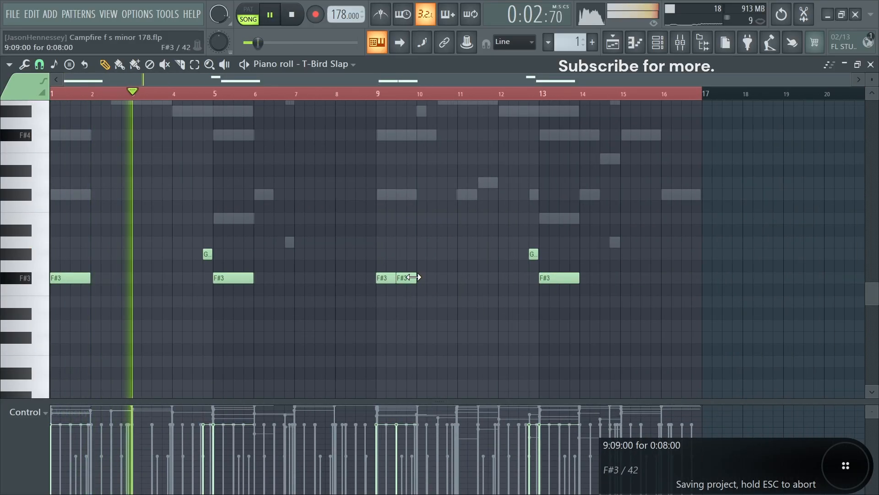
pyautogui.scroll(4, 518, 293)
pyautogui.moveTo(607, 260); pyautogui.dragTo(581, 244)
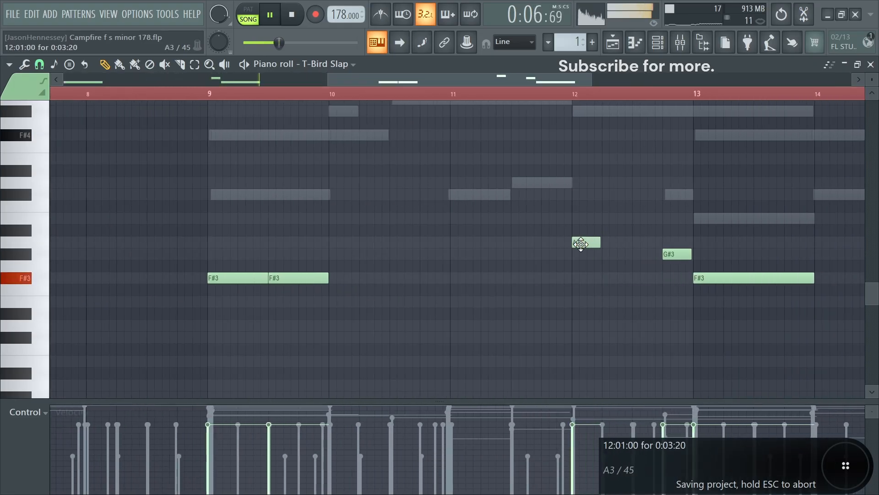
pyautogui.scroll(-3, 546, 314)
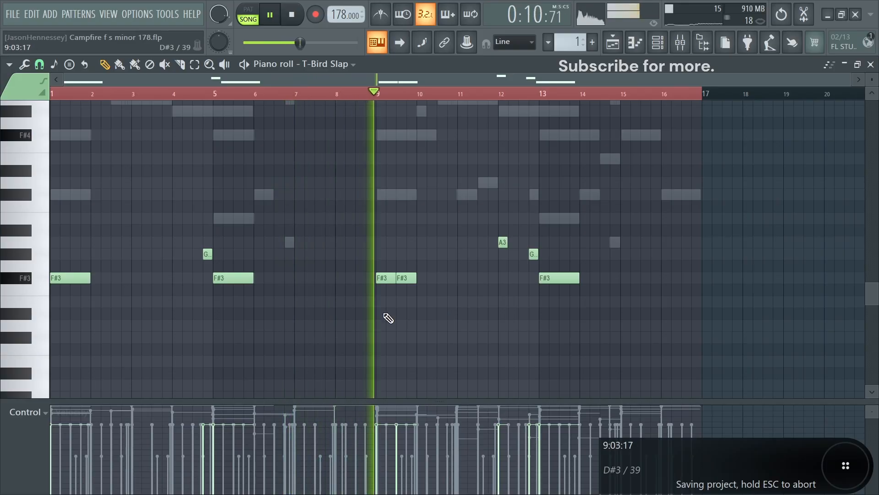
pyautogui.scroll(3, 403, 299)
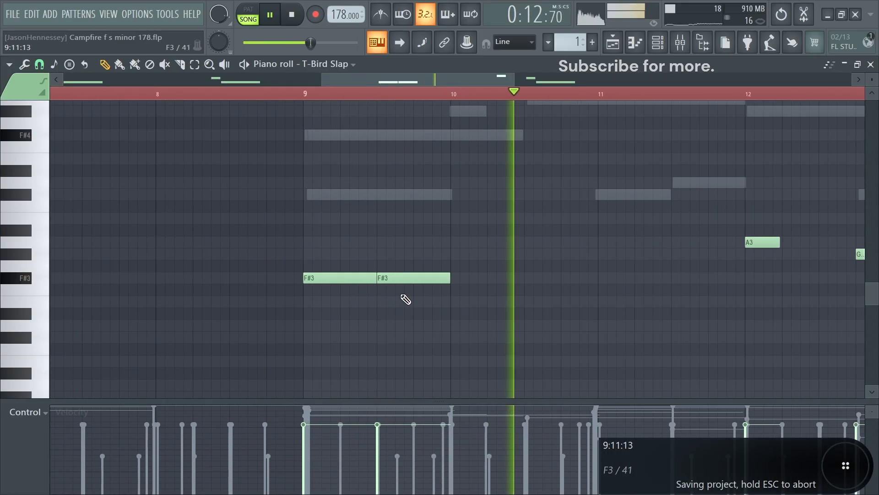
pyautogui.scroll(2, 389, 289)
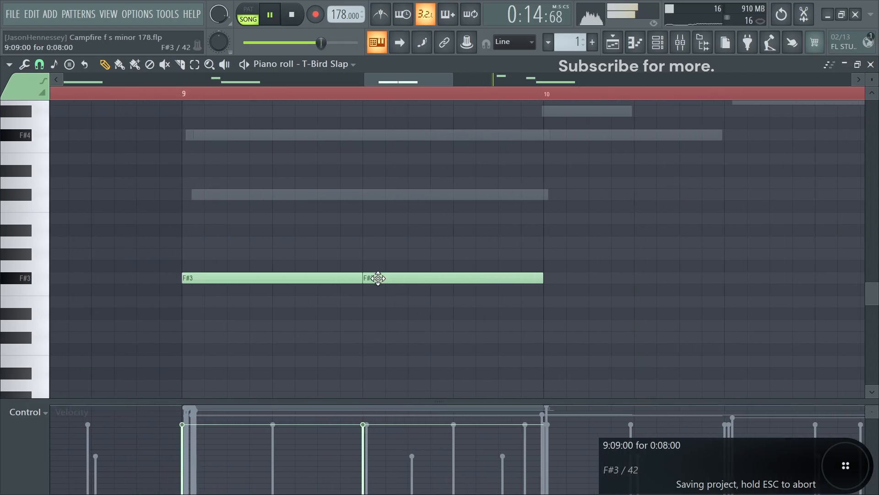
pyautogui.scroll(-5, 378, 278)
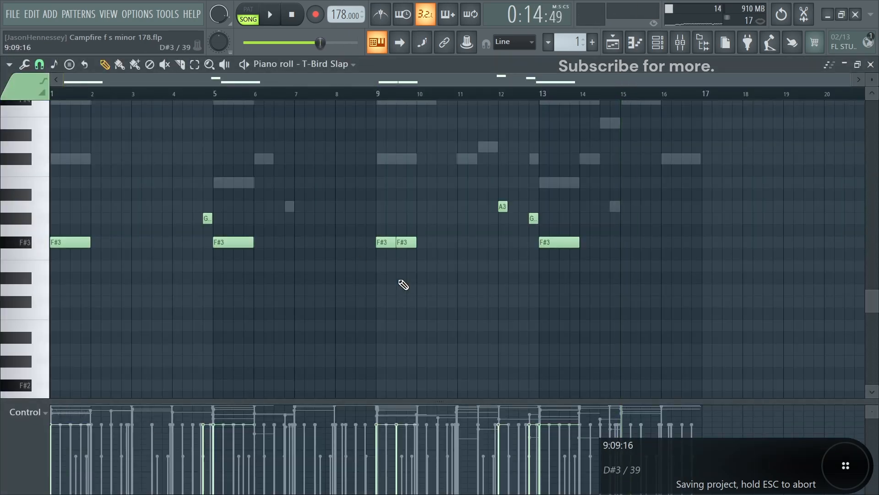
# Randomize the velocities of all T-Bird Slap notes and quantize them lightly with the dotted eighths template
pyautogui.hotkey('ctrl', 'a')
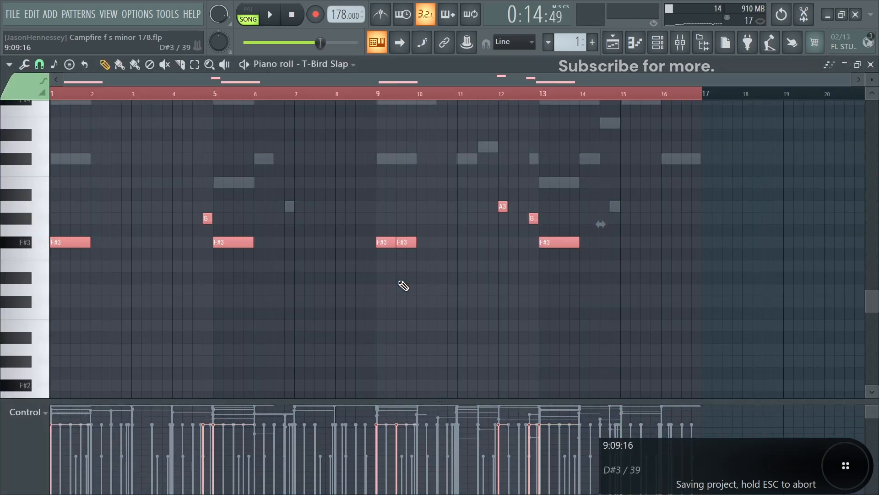
pyautogui.hotkey('alt', 'r')
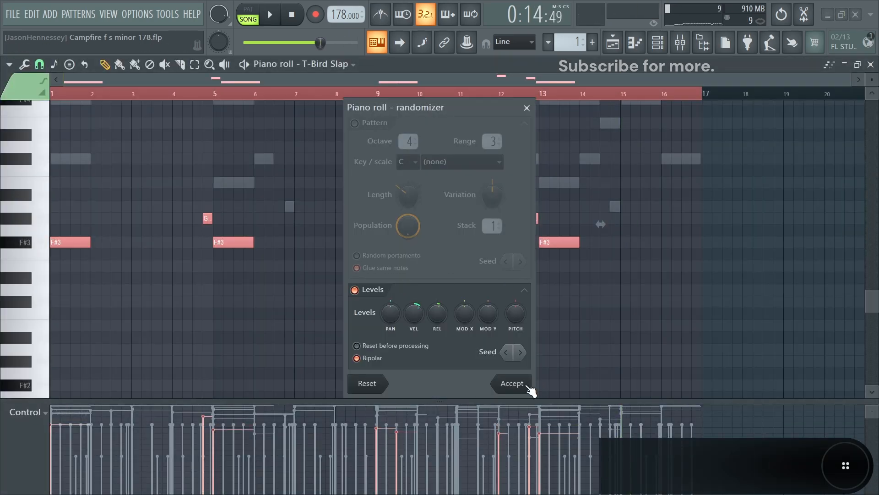
pyautogui.click(507, 384)
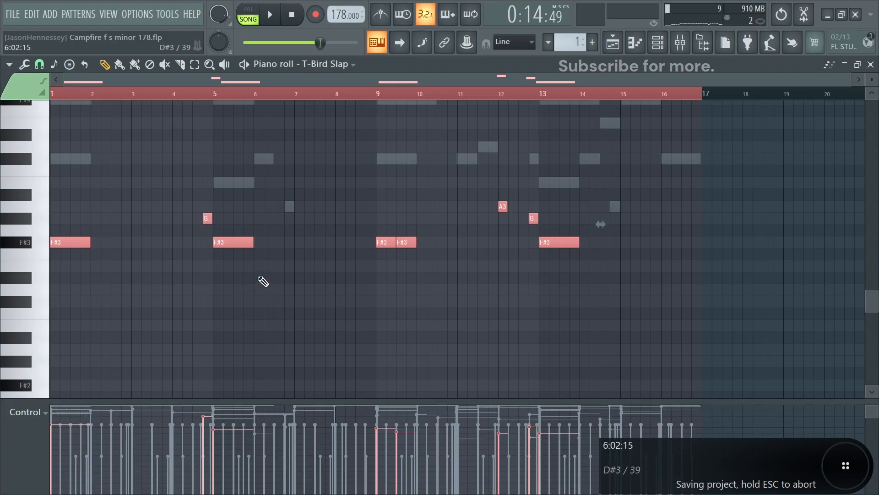
pyautogui.hotkey('alt', 'q')
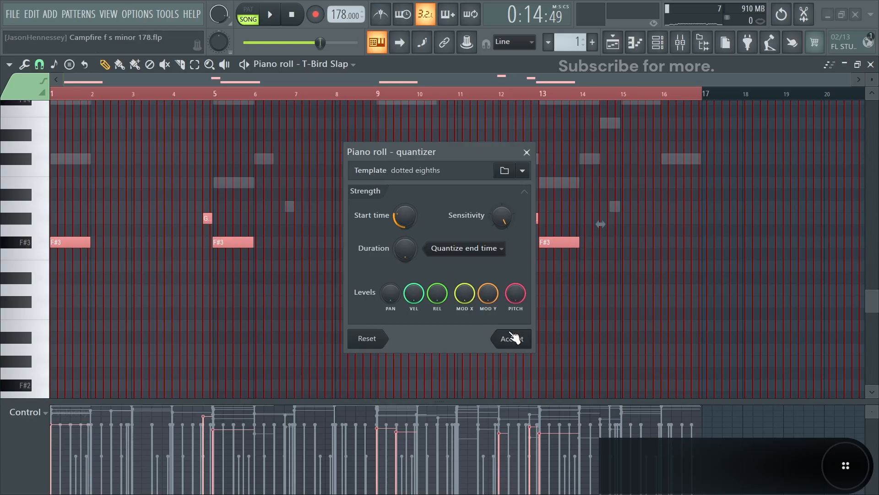
pyautogui.click(513, 338)
# Nudge the G#3 note before bar 5 earlier to clear the following F#3, and check the first F#3 note of bar 9
pyautogui.scroll(8, 232, 210)
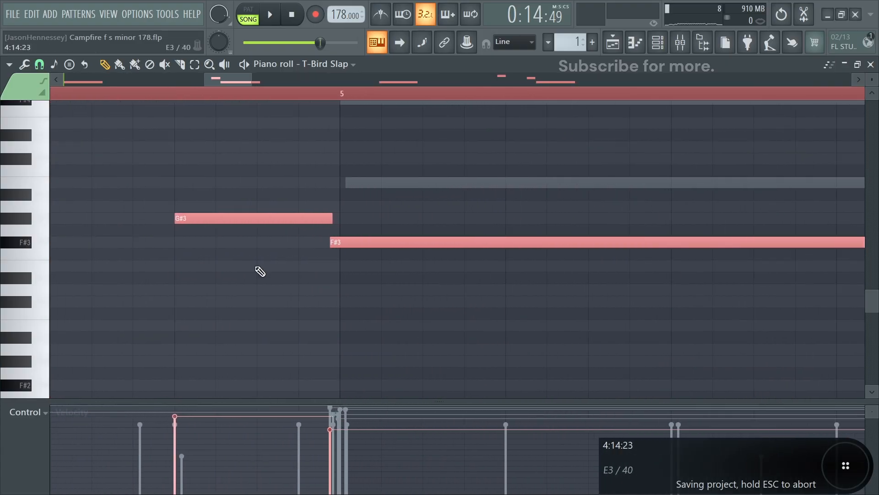
pyautogui.moveTo(247, 217); pyautogui.dragTo(231, 217)
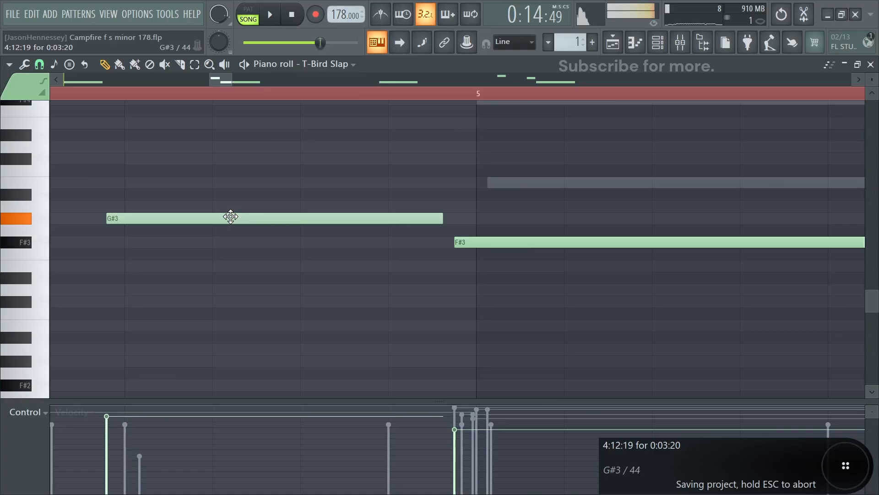
pyautogui.scroll(-7, 4, 255)
pyautogui.hscroll(4, 133, 239)
pyautogui.scroll(5, 475, 250)
pyautogui.click(515, 244)
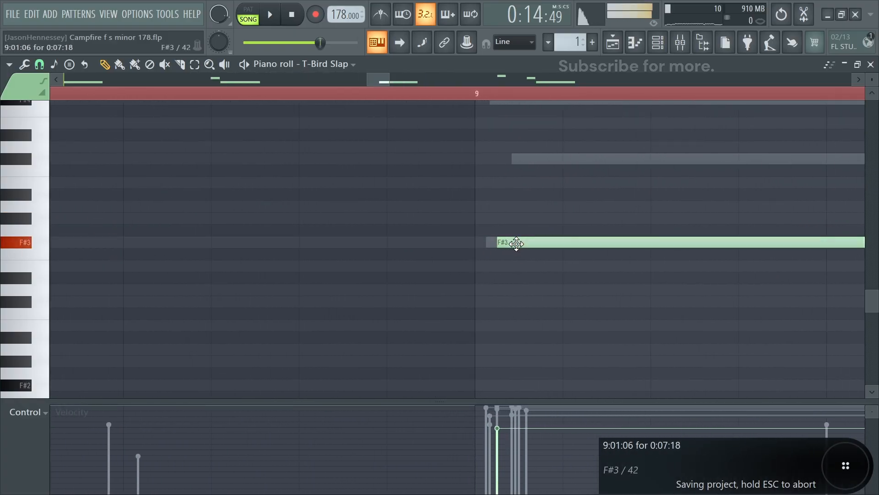
# Route the Kick, Claps and snares, and Hats bus tracks together into mixer Insert 19
pyautogui.press('F9')
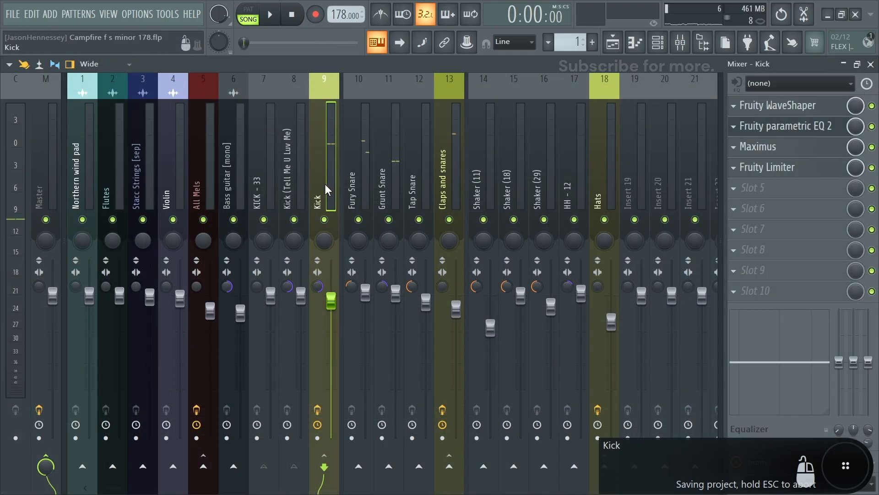
pyautogui.keyDown('ctrl'); pyautogui.click(450, 182); pyautogui.keyUp('ctrl')
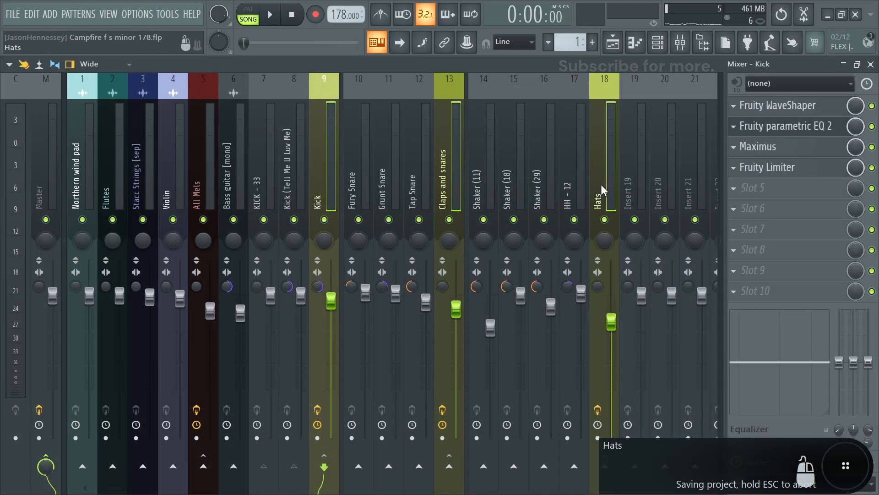
pyautogui.click(641, 184)
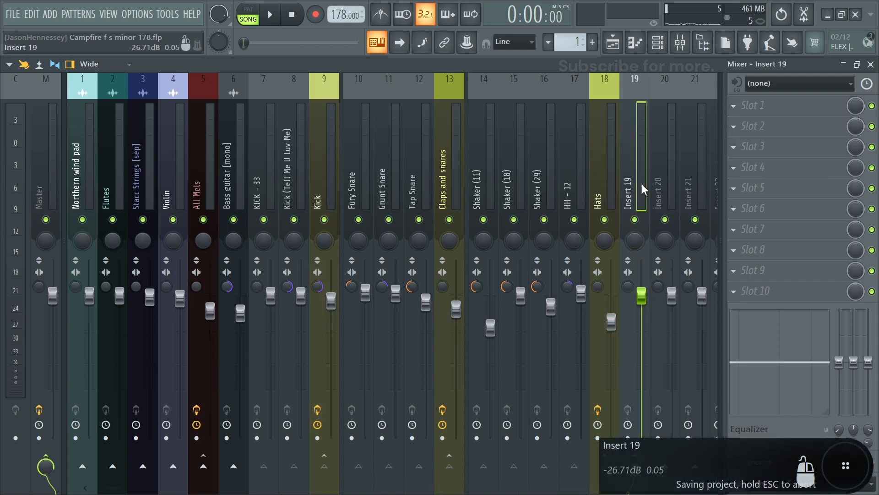
# Load the Drums mixer track state on Insert 19 and open its Fruity WaveShaper
pyautogui.rightClick(642, 184)
pyautogui.moveTo(671, 161)
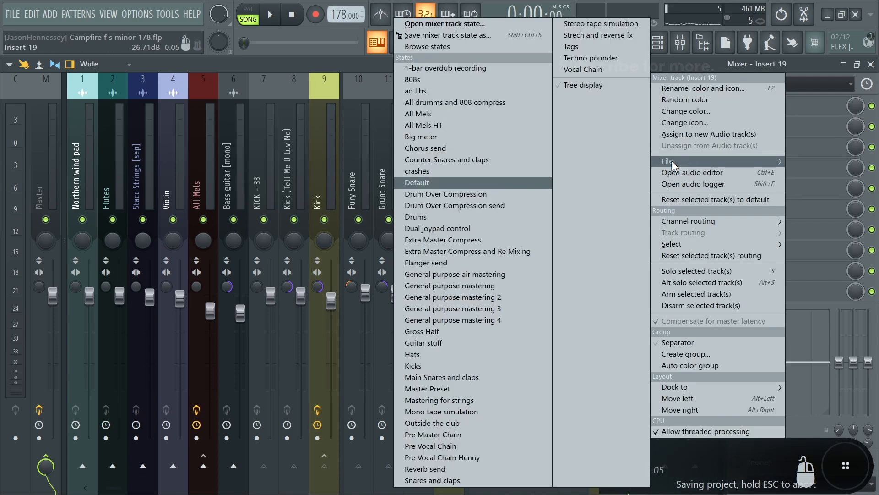
pyautogui.click(427, 217)
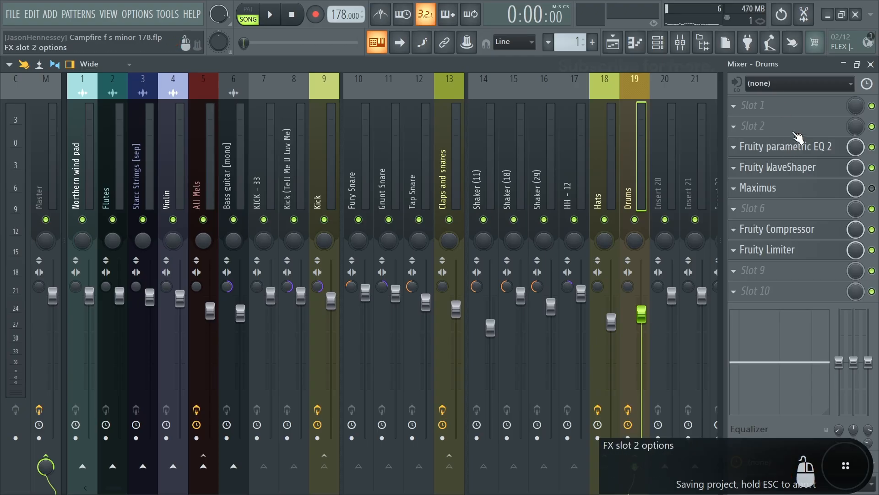
pyautogui.click(825, 168)
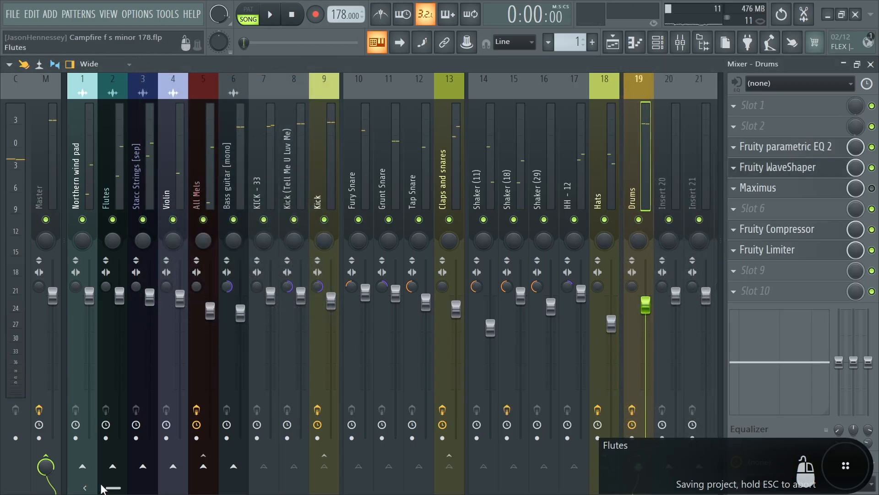
# Route the Drums track to Inserts 20 and 21 instead of the master, and load the Drum Over Compression state on Insert 20
pyautogui.moveTo(112, 489); pyautogui.dragTo(161, 444)
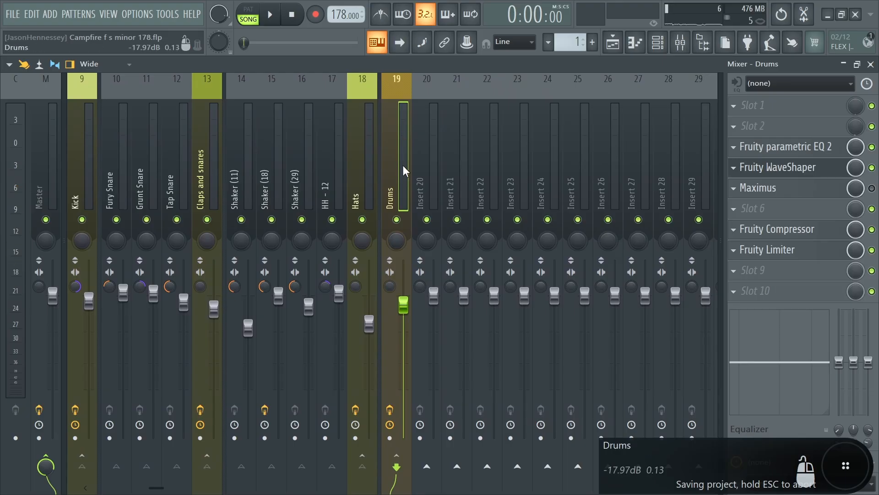
pyautogui.click(466, 471)
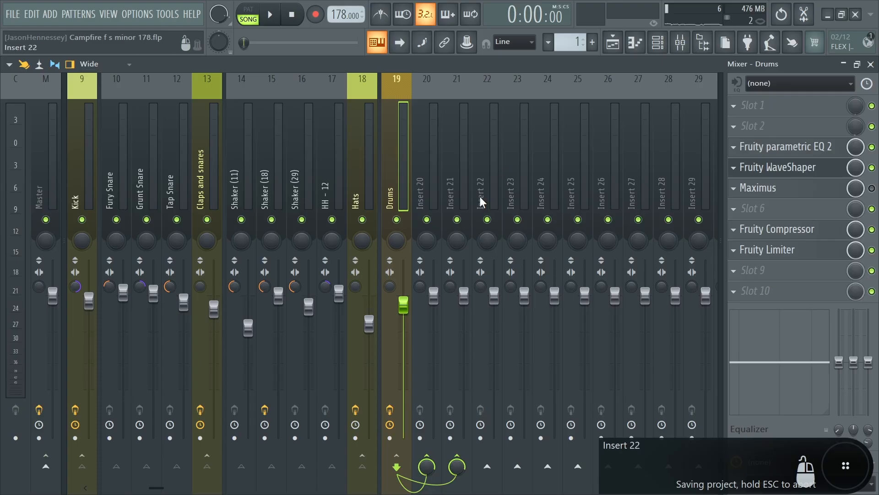
pyautogui.rightClick(431, 178)
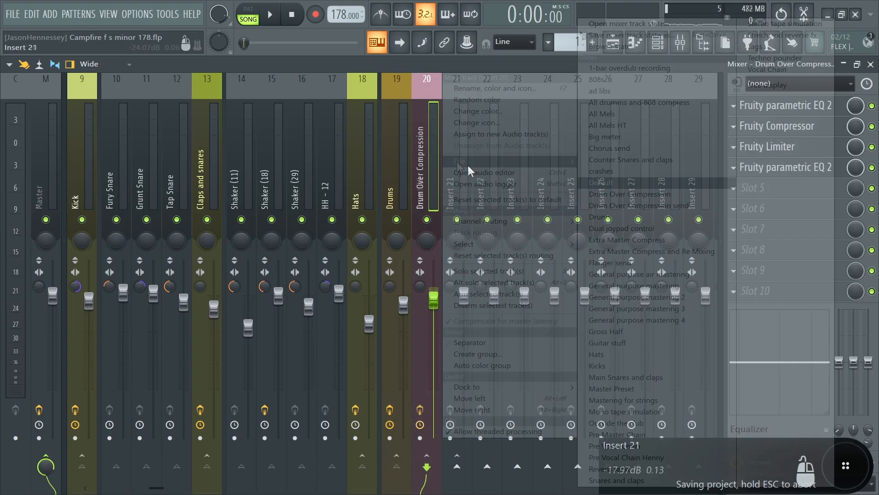
# Load the Drum Over Compression send mixer state on Insert 21 and route the Drum Over Compression track only into it
pyautogui.rightClick(467, 166)
pyautogui.moveTo(513, 161)
pyautogui.click(669, 207)
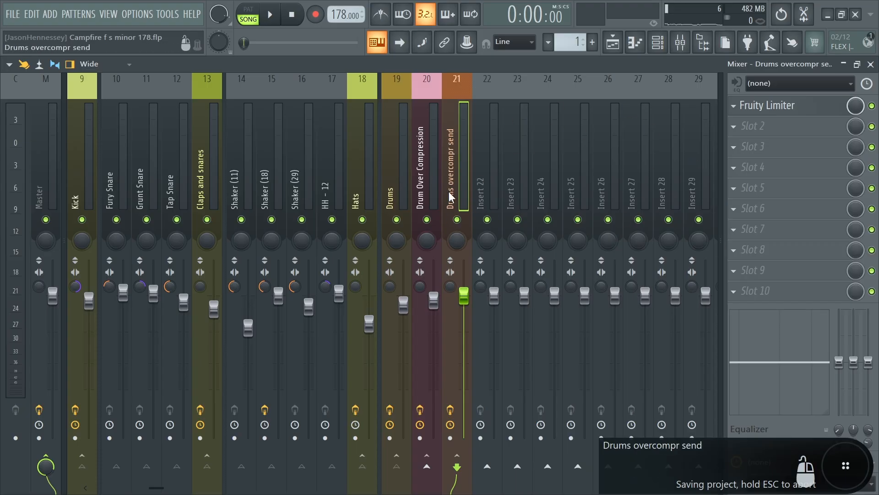
pyautogui.click(392, 183)
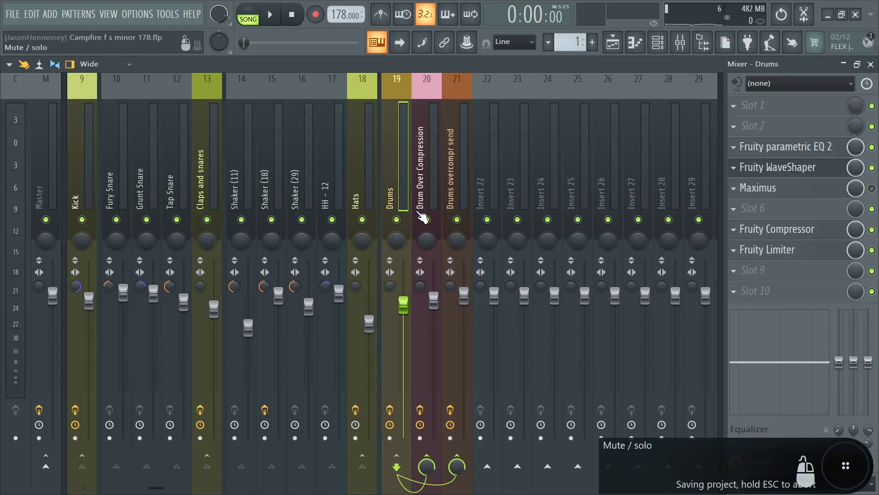
pyautogui.click(422, 166)
pyautogui.click(457, 467)
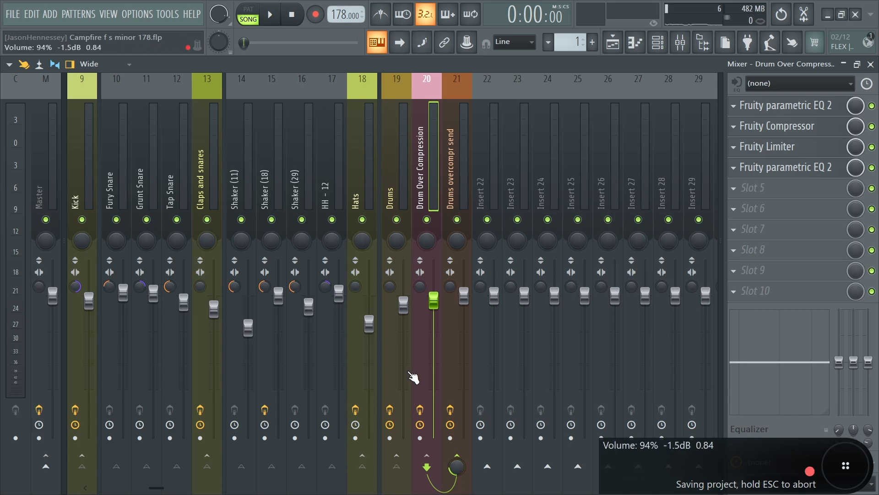
# Review the routing of the Drums, Drum Over Compression and Drums overcompr send tracks, and check the Drum Over Compression track's Fruity Limiter
pyautogui.click(455, 170)
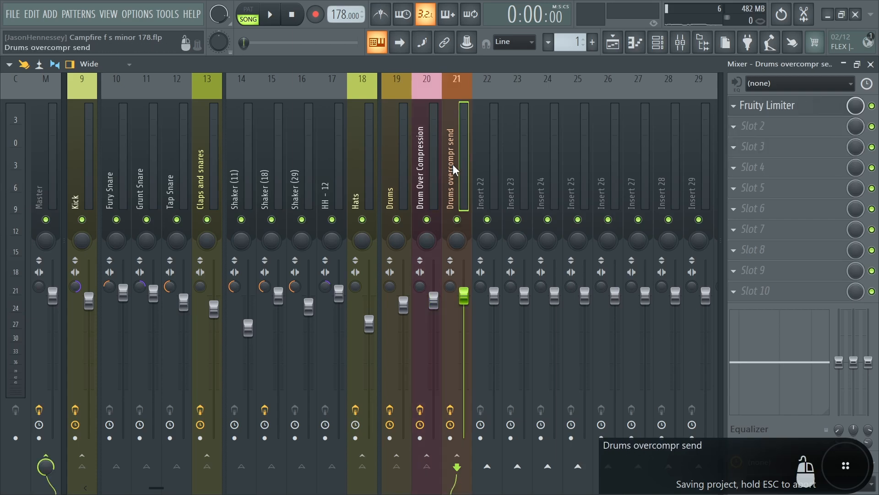
pyautogui.click(424, 196)
pyautogui.click(390, 174)
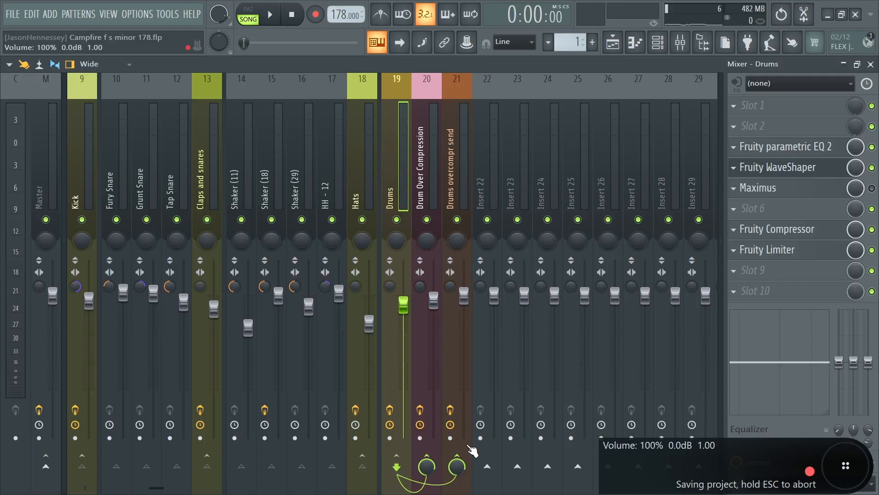
pyautogui.click(427, 178)
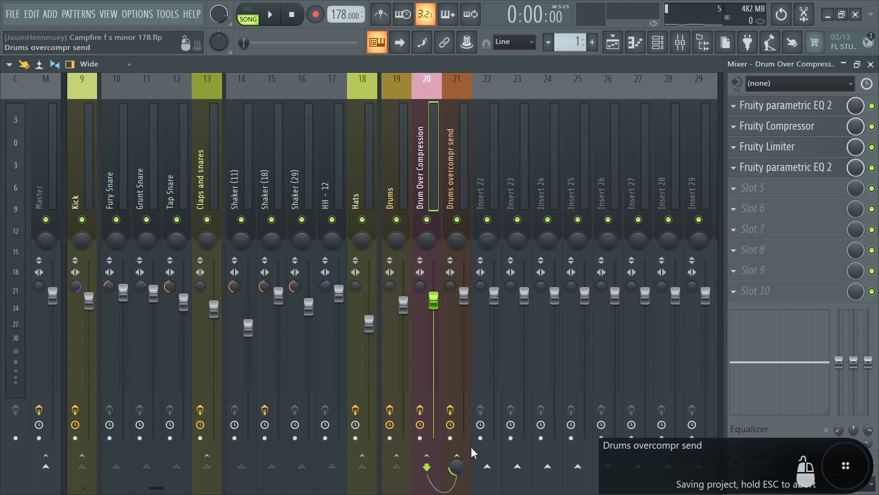
pyautogui.click(460, 180)
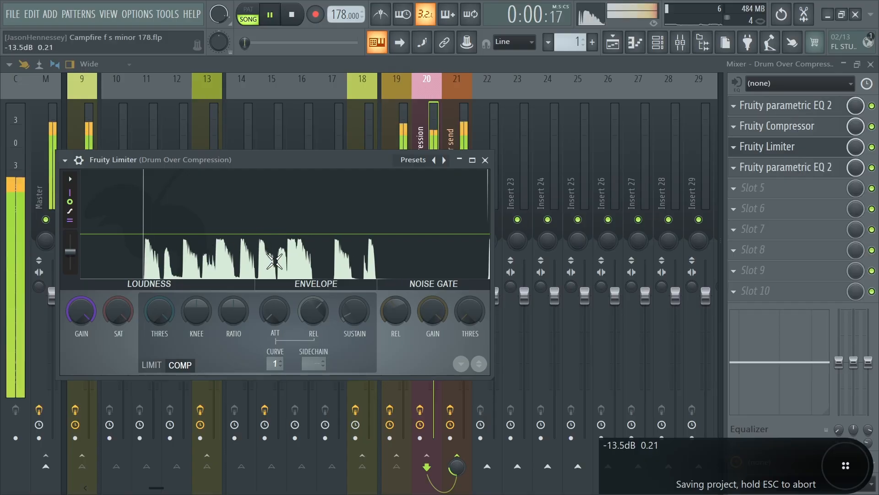
pyautogui.click(485, 159)
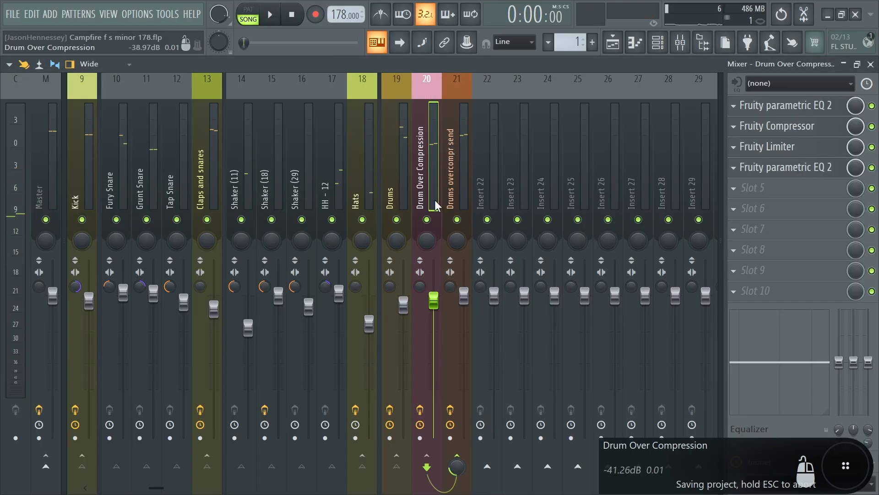
# Listen to the song with the parallel drum compression and recheck the sends between the Drums and overcompression tracks
pyautogui.press('space')
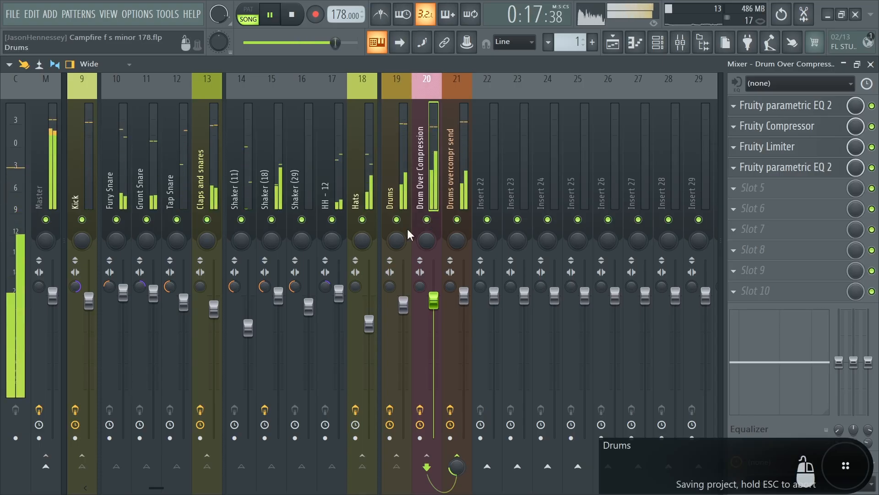
pyautogui.press('space')
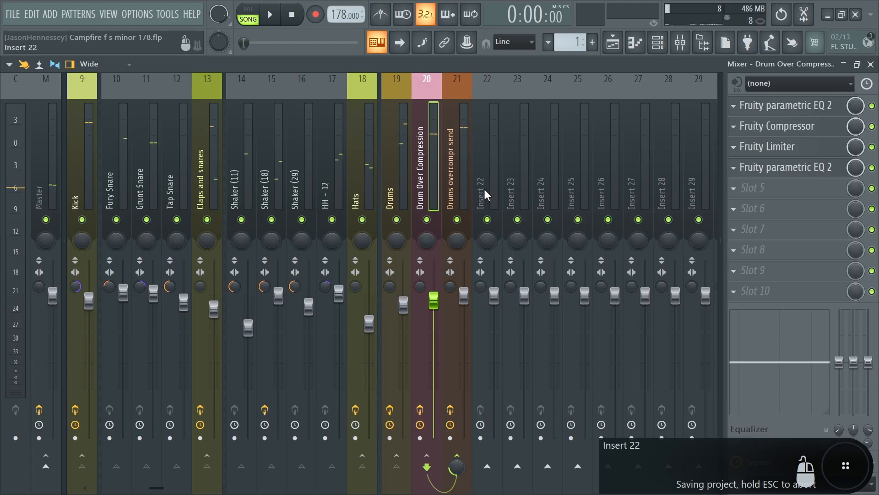
pyautogui.click(448, 164)
pyautogui.click(425, 175)
pyautogui.click(405, 185)
pyautogui.click(422, 193)
pyautogui.click(462, 181)
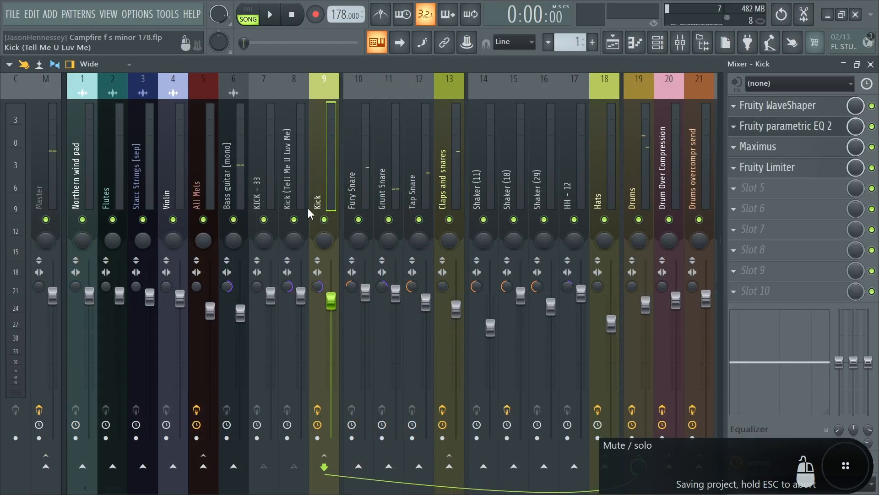
# Add a Fruity Limiter to the first effect slot of the Bass guitar [mono] track and switch it to compressor mode
pyautogui.click(225, 187)
pyautogui.click(770, 106)
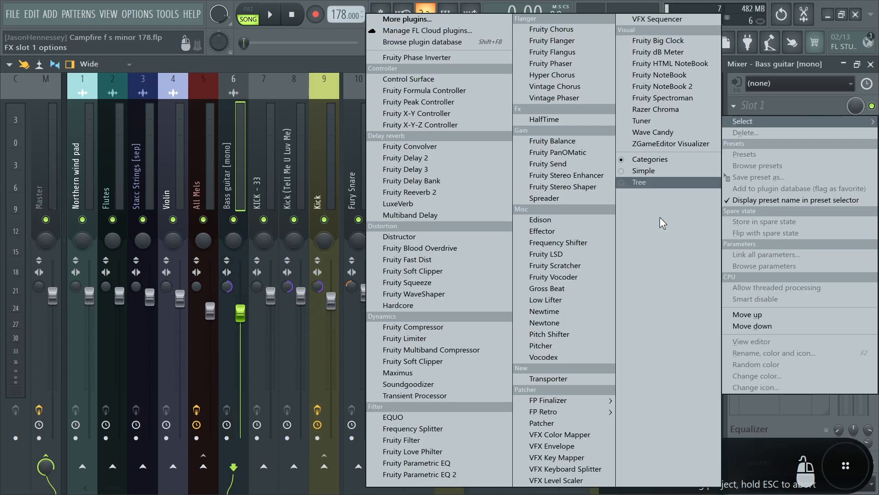
pyautogui.click(465, 341)
pyautogui.moveTo(188, 211); pyautogui.dragTo(409, 234)
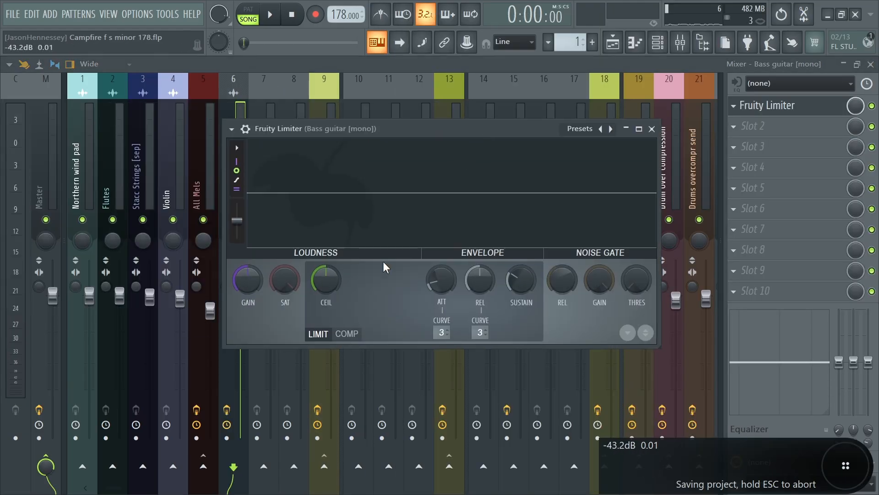
pyautogui.click(353, 333)
pyautogui.click(651, 129)
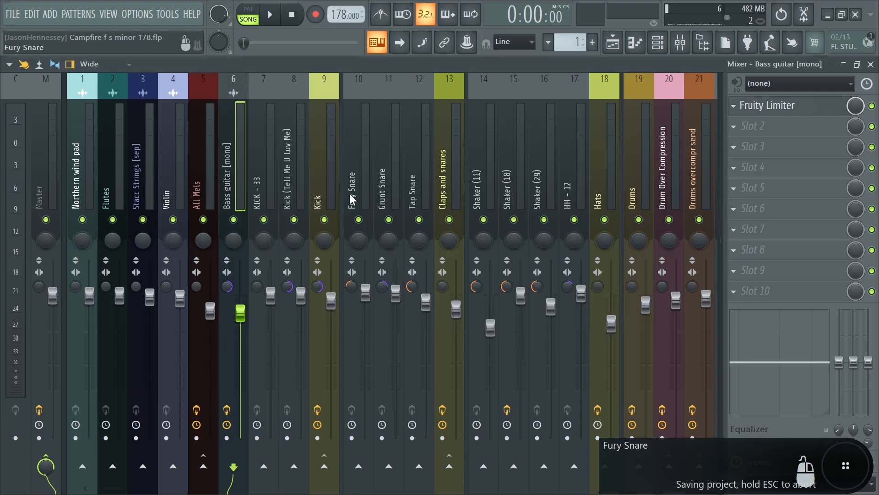
# Sidechain the Kick track to Bass guitar [mono] and lower the bass limiter's compression threshold during playback
pyautogui.click(324, 191)
pyautogui.rightClick(233, 466)
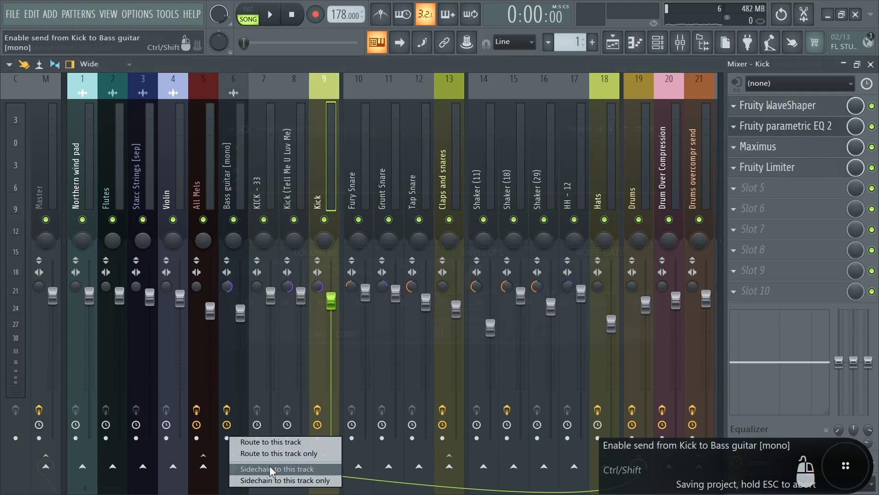
pyautogui.click(271, 468)
pyautogui.press('space')
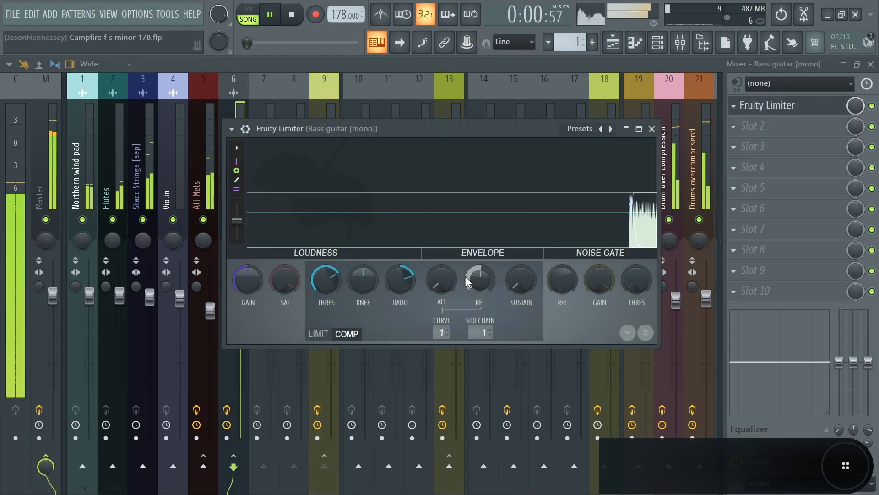
pyautogui.moveTo(326, 280)
pyautogui.mouseDown()
pyautogui.moveTo(326, 294)
pyautogui.moveTo(317, 284)
pyautogui.mouseUp()
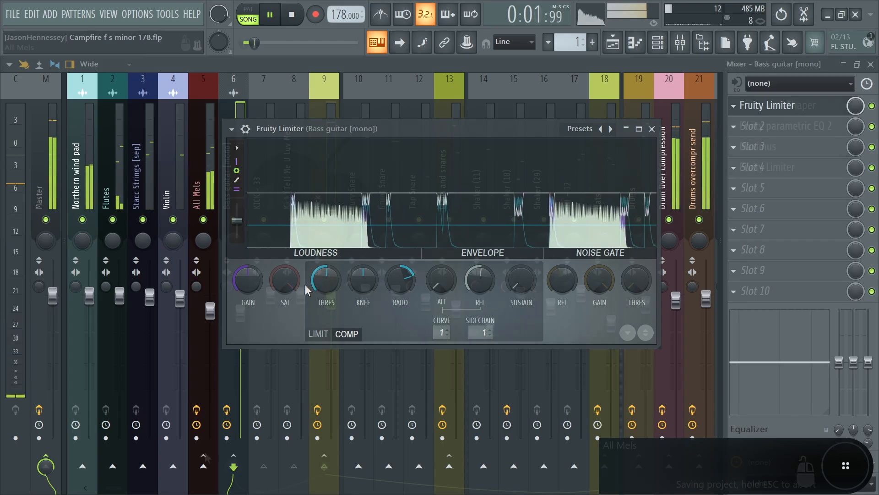
# Sidechain the Kick track to All Mels and choose Kick as the sidechain source in that track's Fruity Limiter compressor mode
pyautogui.rightClick(205, 470)
pyautogui.click(222, 469)
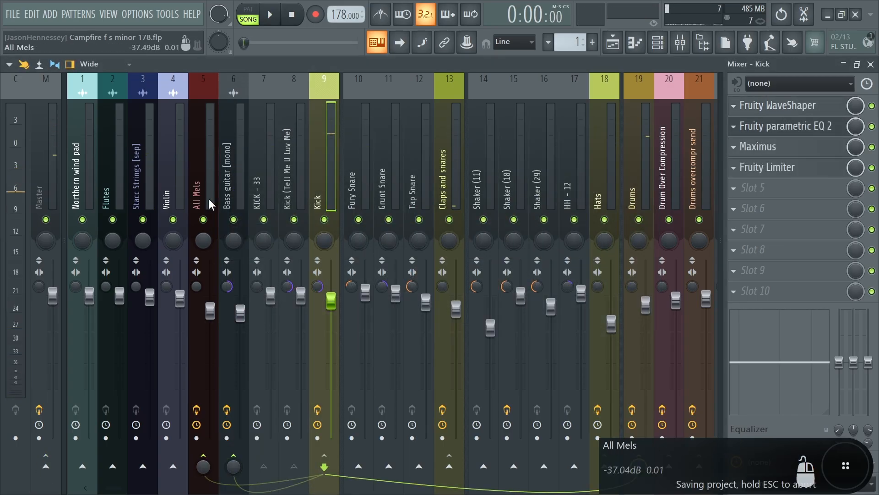
pyautogui.click(211, 154)
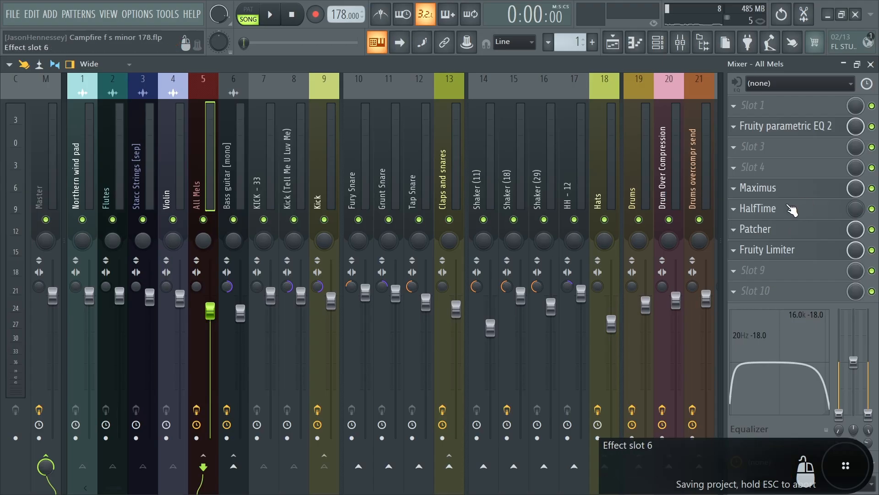
pyautogui.click(789, 250)
pyautogui.click(165, 347)
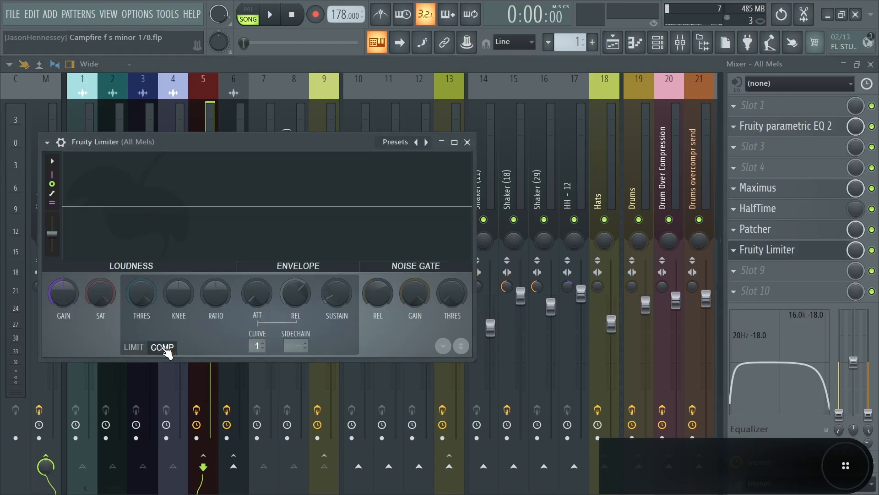
pyautogui.click(288, 342)
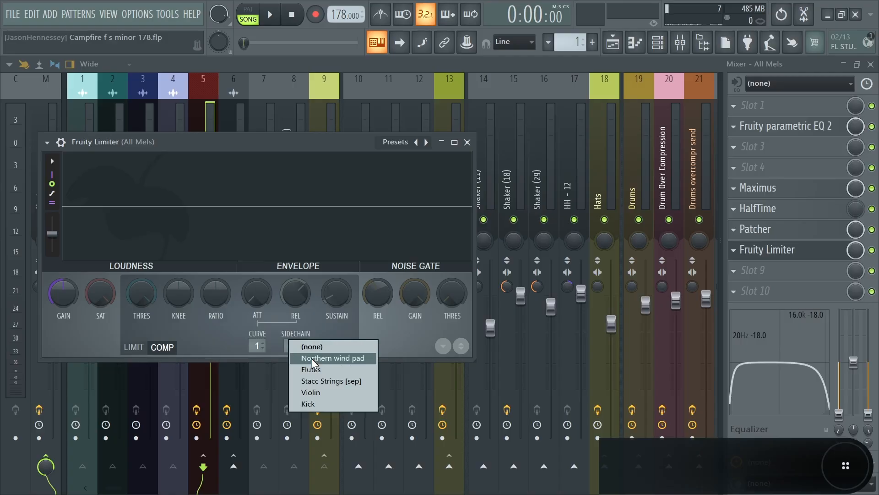
pyautogui.click(322, 404)
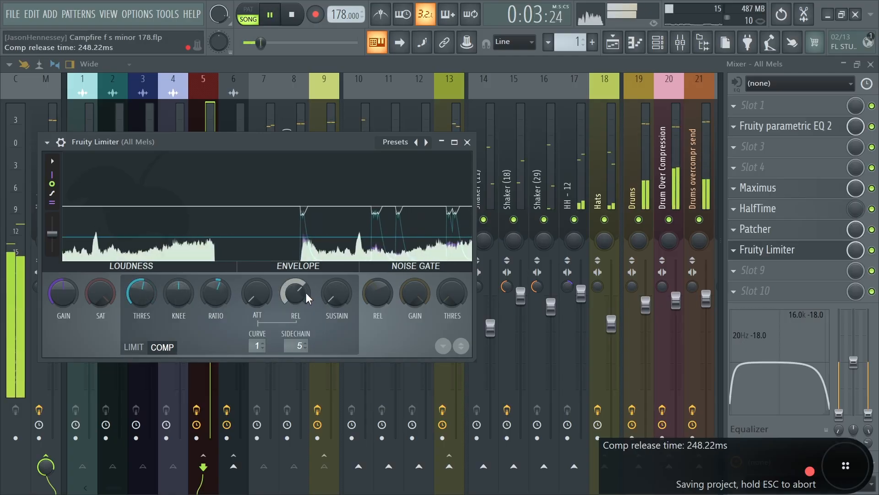
# Set the All Mels limiter's compression release to 95.64 ms, raise its threshold slightly, and save the project
pyautogui.moveTo(304, 294); pyautogui.dragTo(304, 316)
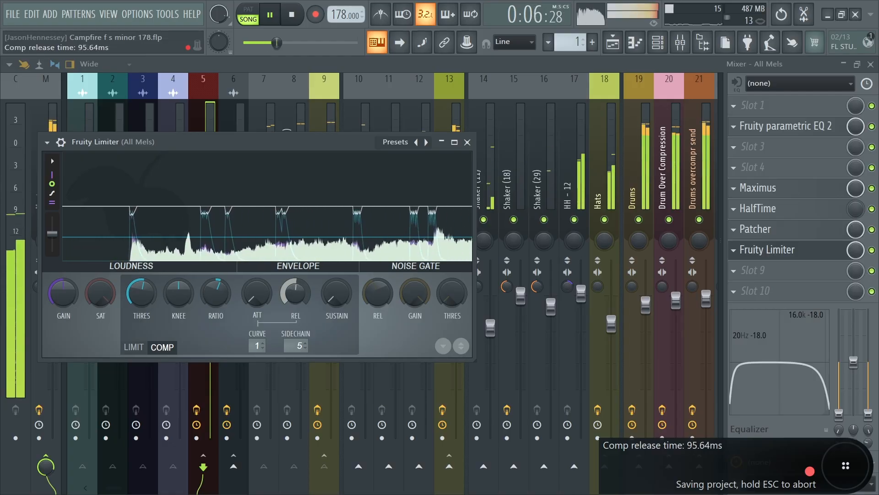
pyautogui.press('space')
pyautogui.moveTo(151, 296); pyautogui.dragTo(152, 293)
pyautogui.hotkey('ctrl', 's')
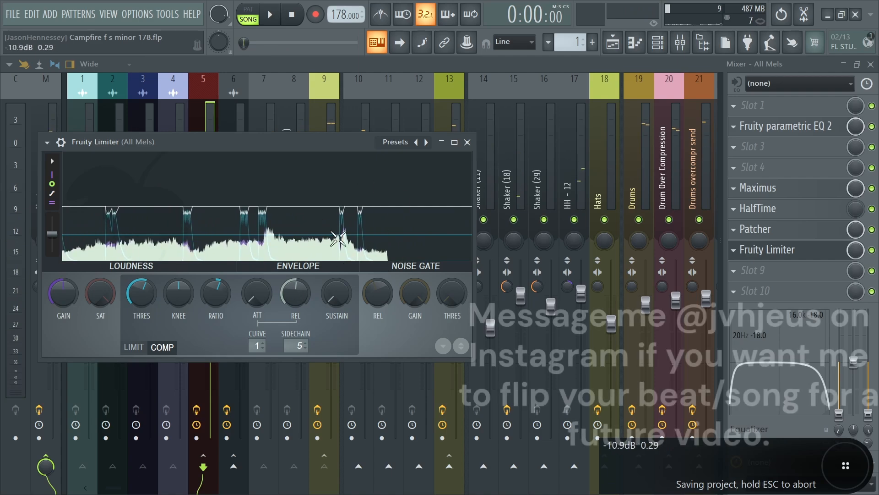
pyautogui.press('space')
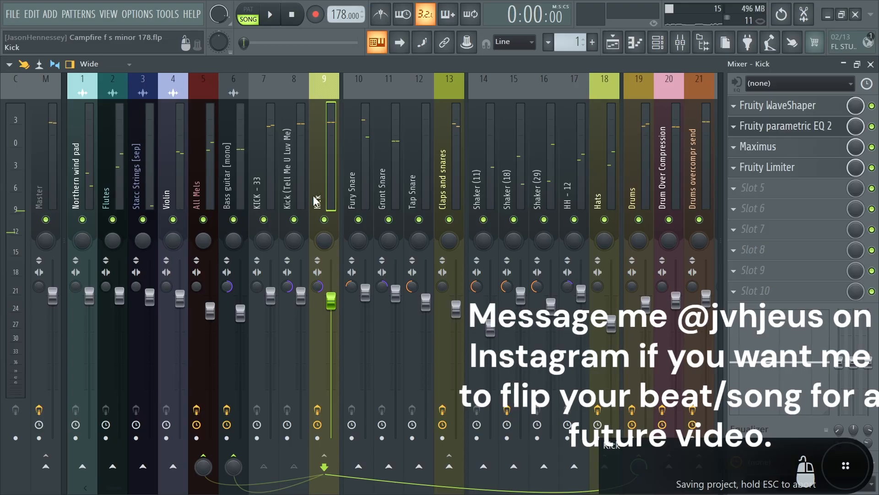
# Sidechain the Kick track to the Claps and snares bus
pyautogui.rightClick(460, 478)
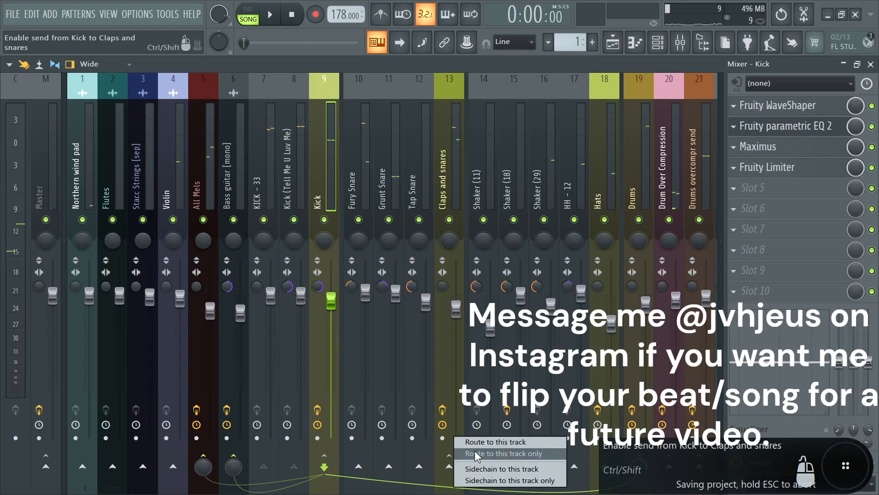
pyautogui.click(482, 463)
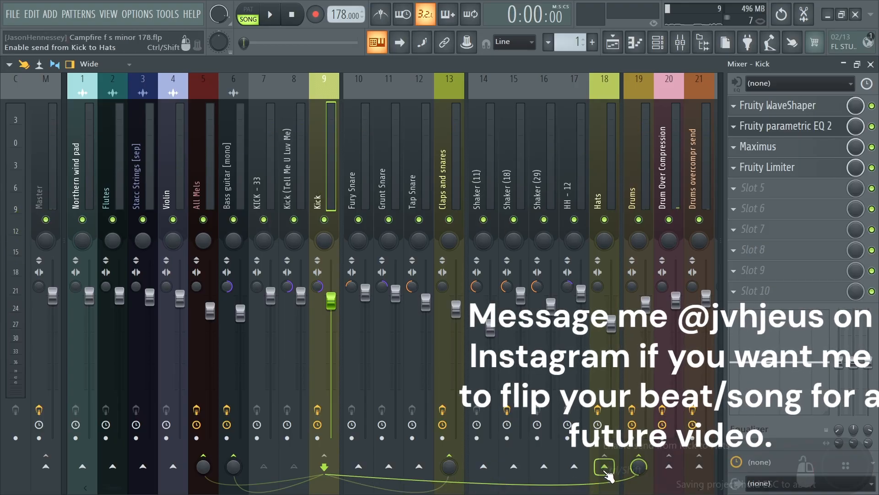
pyautogui.rightClick(625, 472)
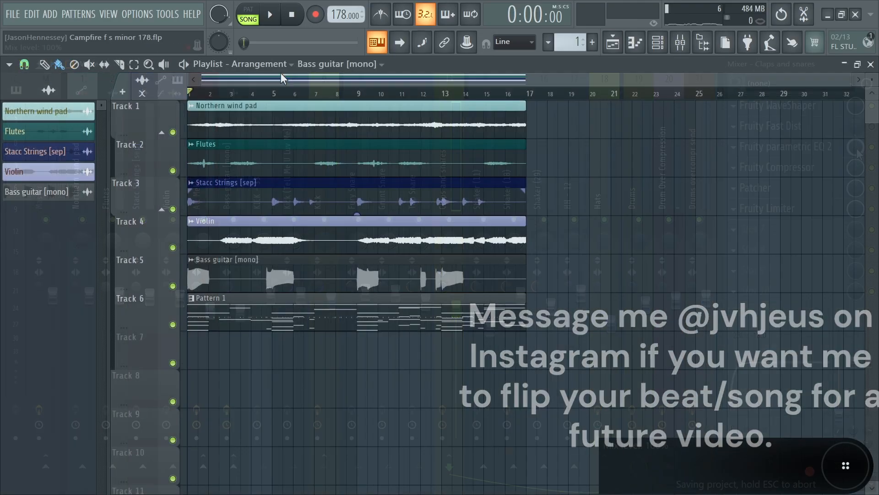
# Play back the full arrangement and check the finished mix in the playlist and on the mixer's Master track
pyautogui.press('space')
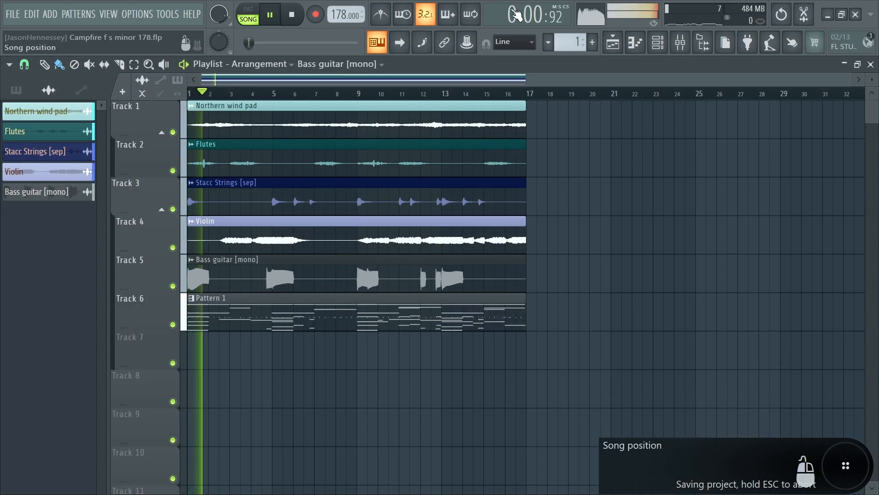
pyautogui.click(11, 11)
pyautogui.click(29, 69)
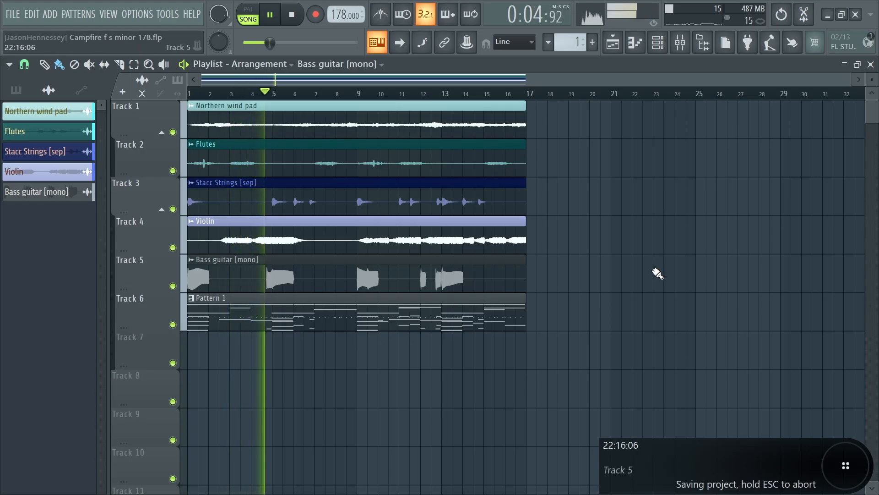
pyautogui.click(689, 51)
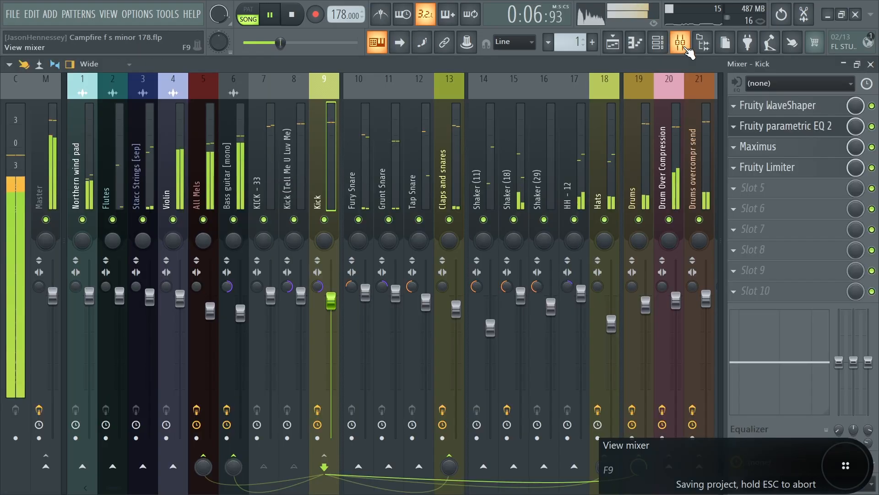
pyautogui.moveTo(116, 487)
pyautogui.mouseDown()
pyautogui.moveTo(131, 488)
pyautogui.moveTo(110, 486)
pyautogui.mouseUp()
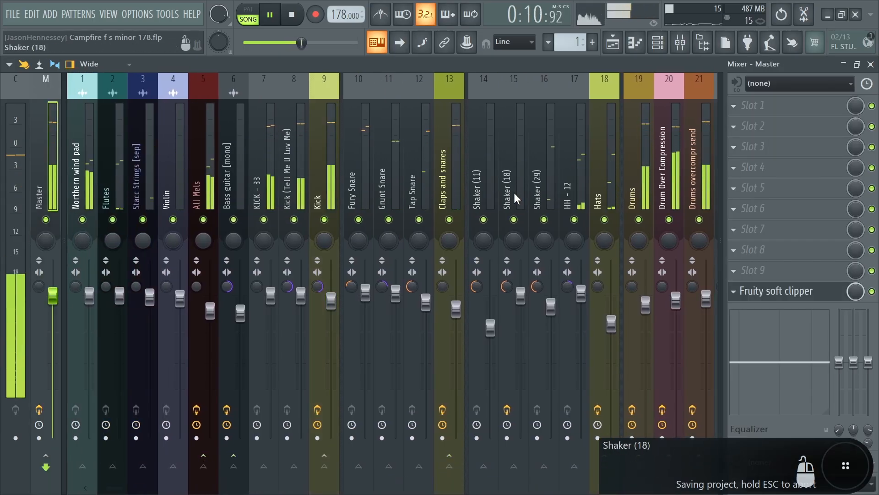
pyautogui.click(613, 43)
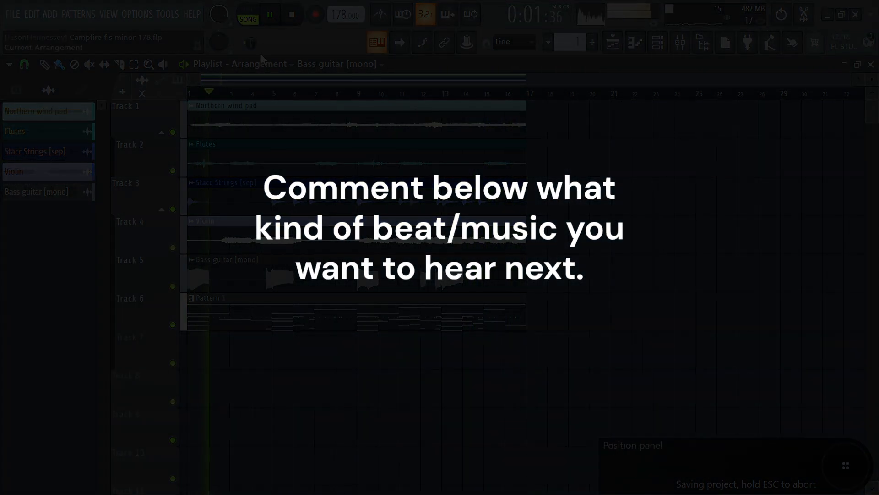
pyautogui.click(17, 14)
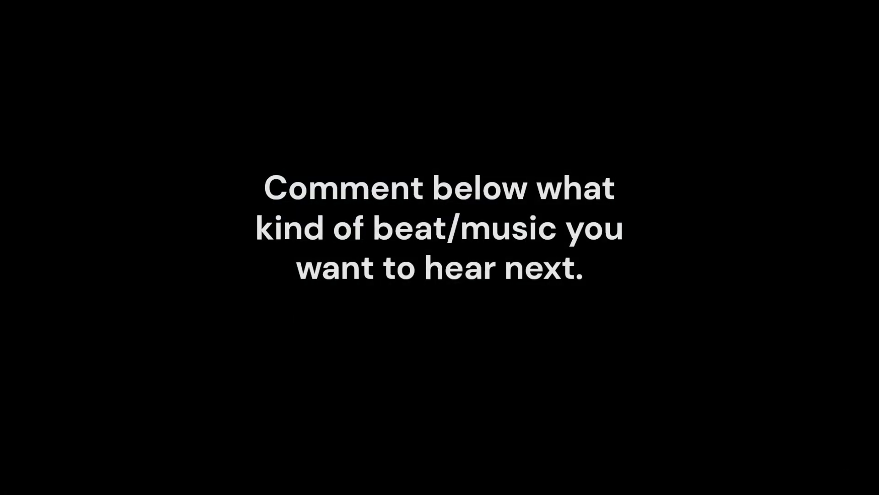